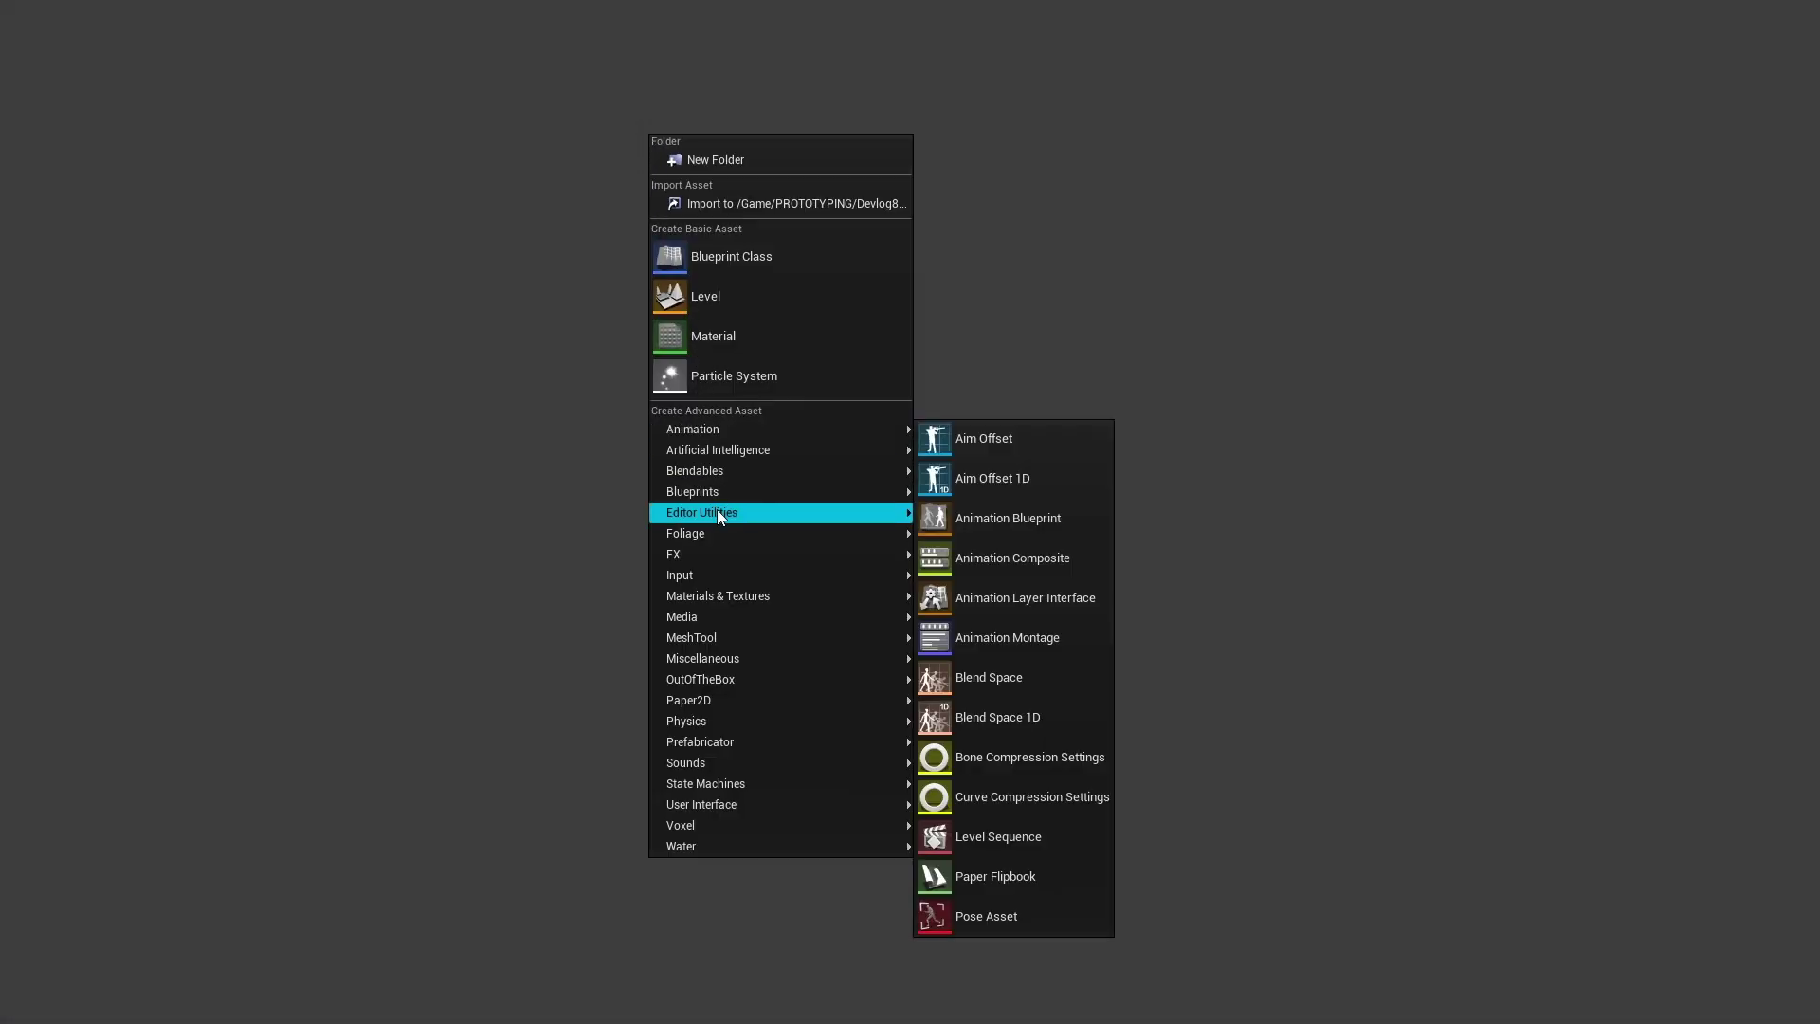
mouse_move(719, 509)
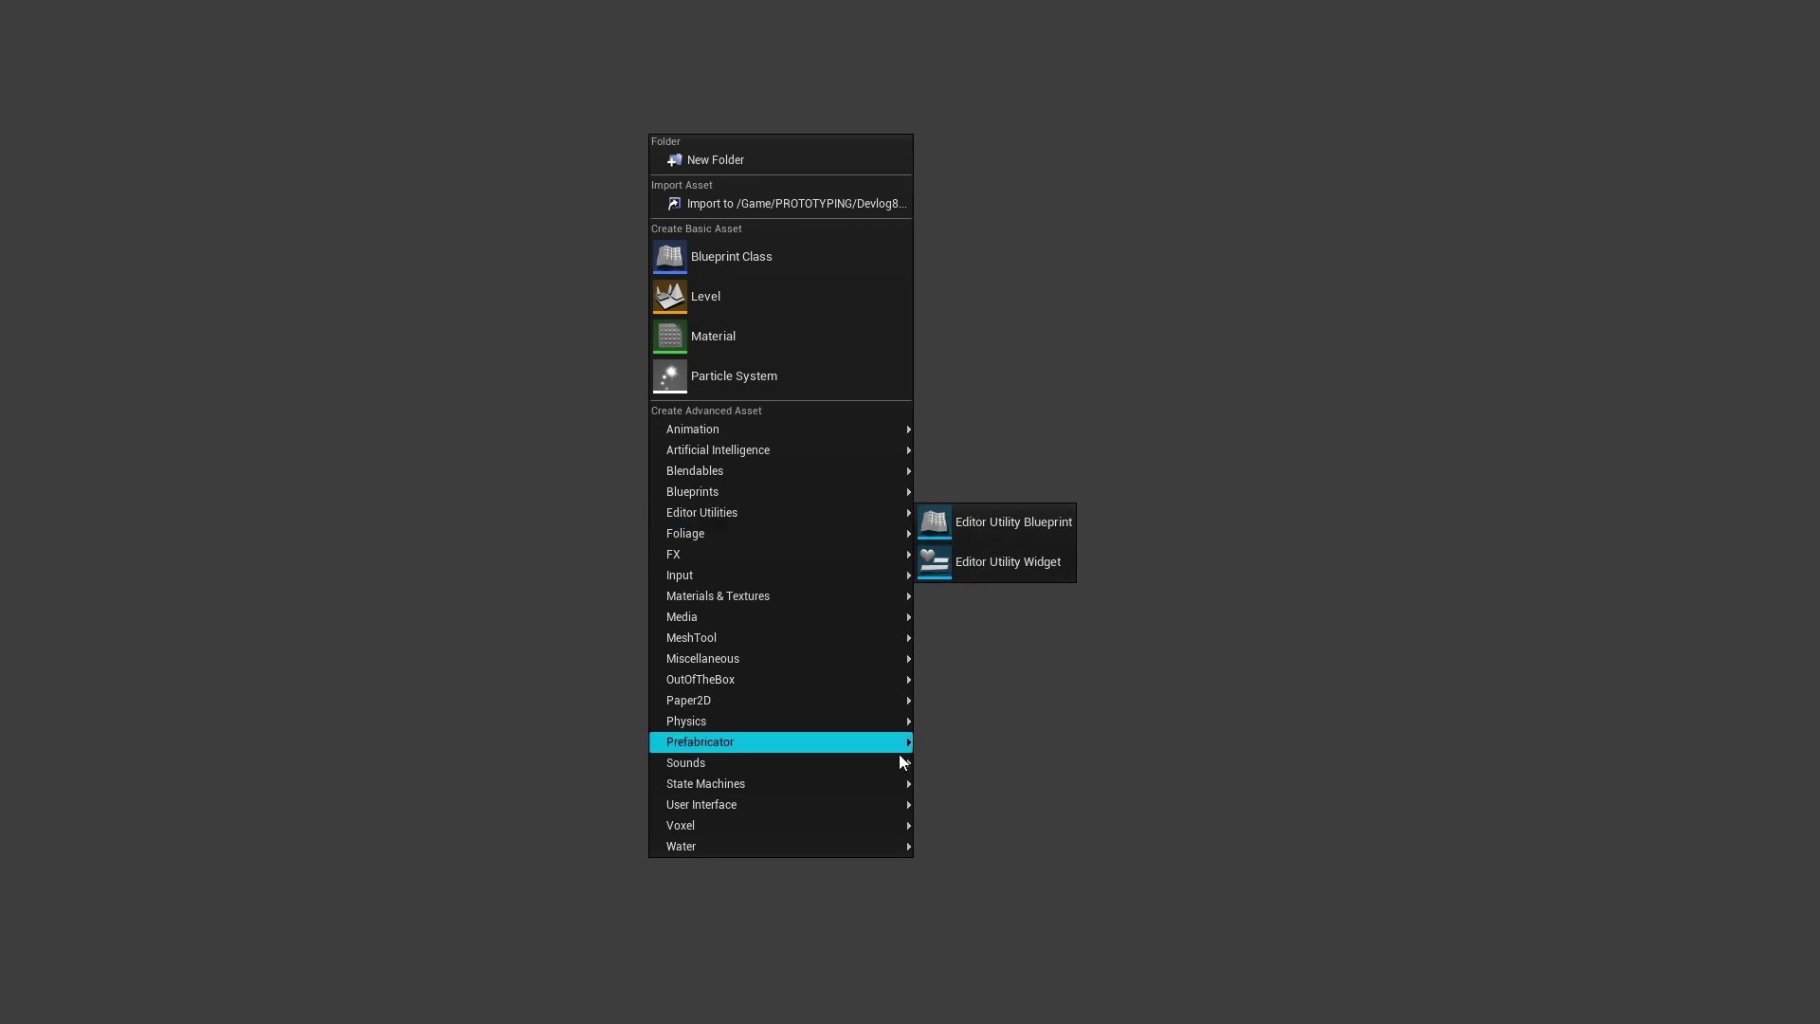
mouse_move(833, 806)
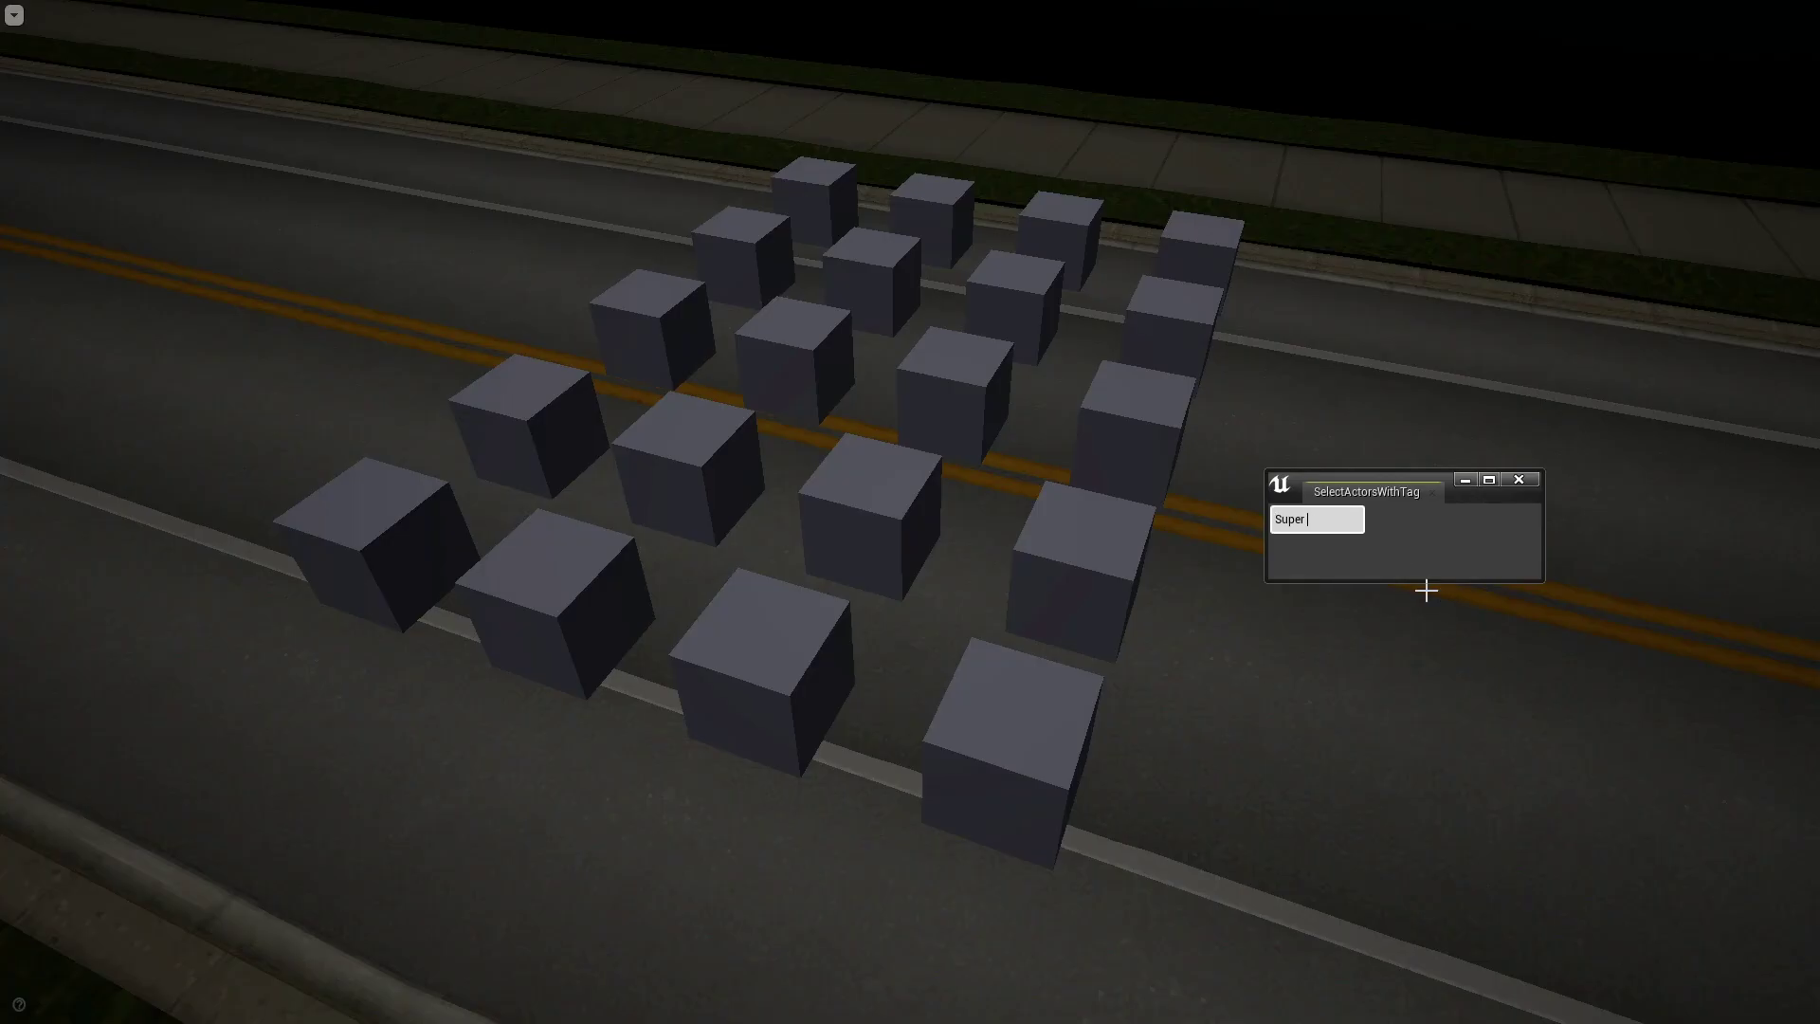
Select the cubes tagged Super Cube, followed by the cubes tagged Regular Cube, using the SelectActorsWithTag tool.
type("Cube")
key("Return")
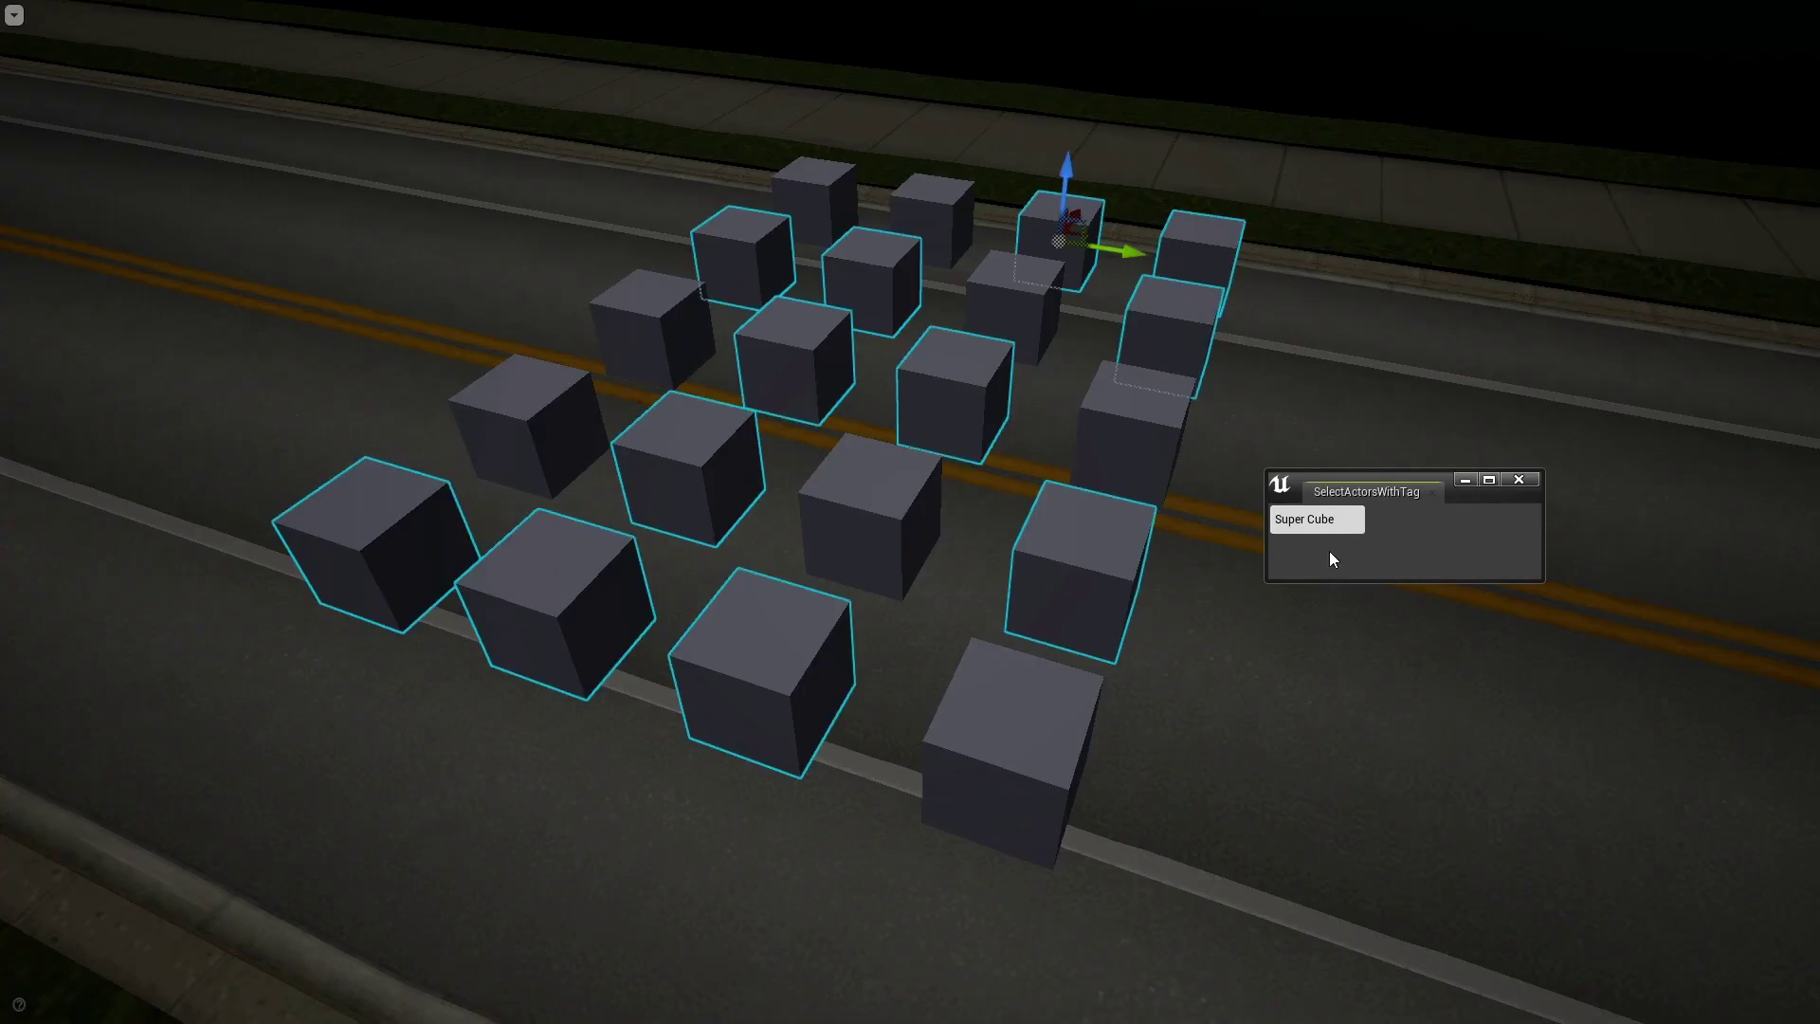
type("ar")
key("Return")
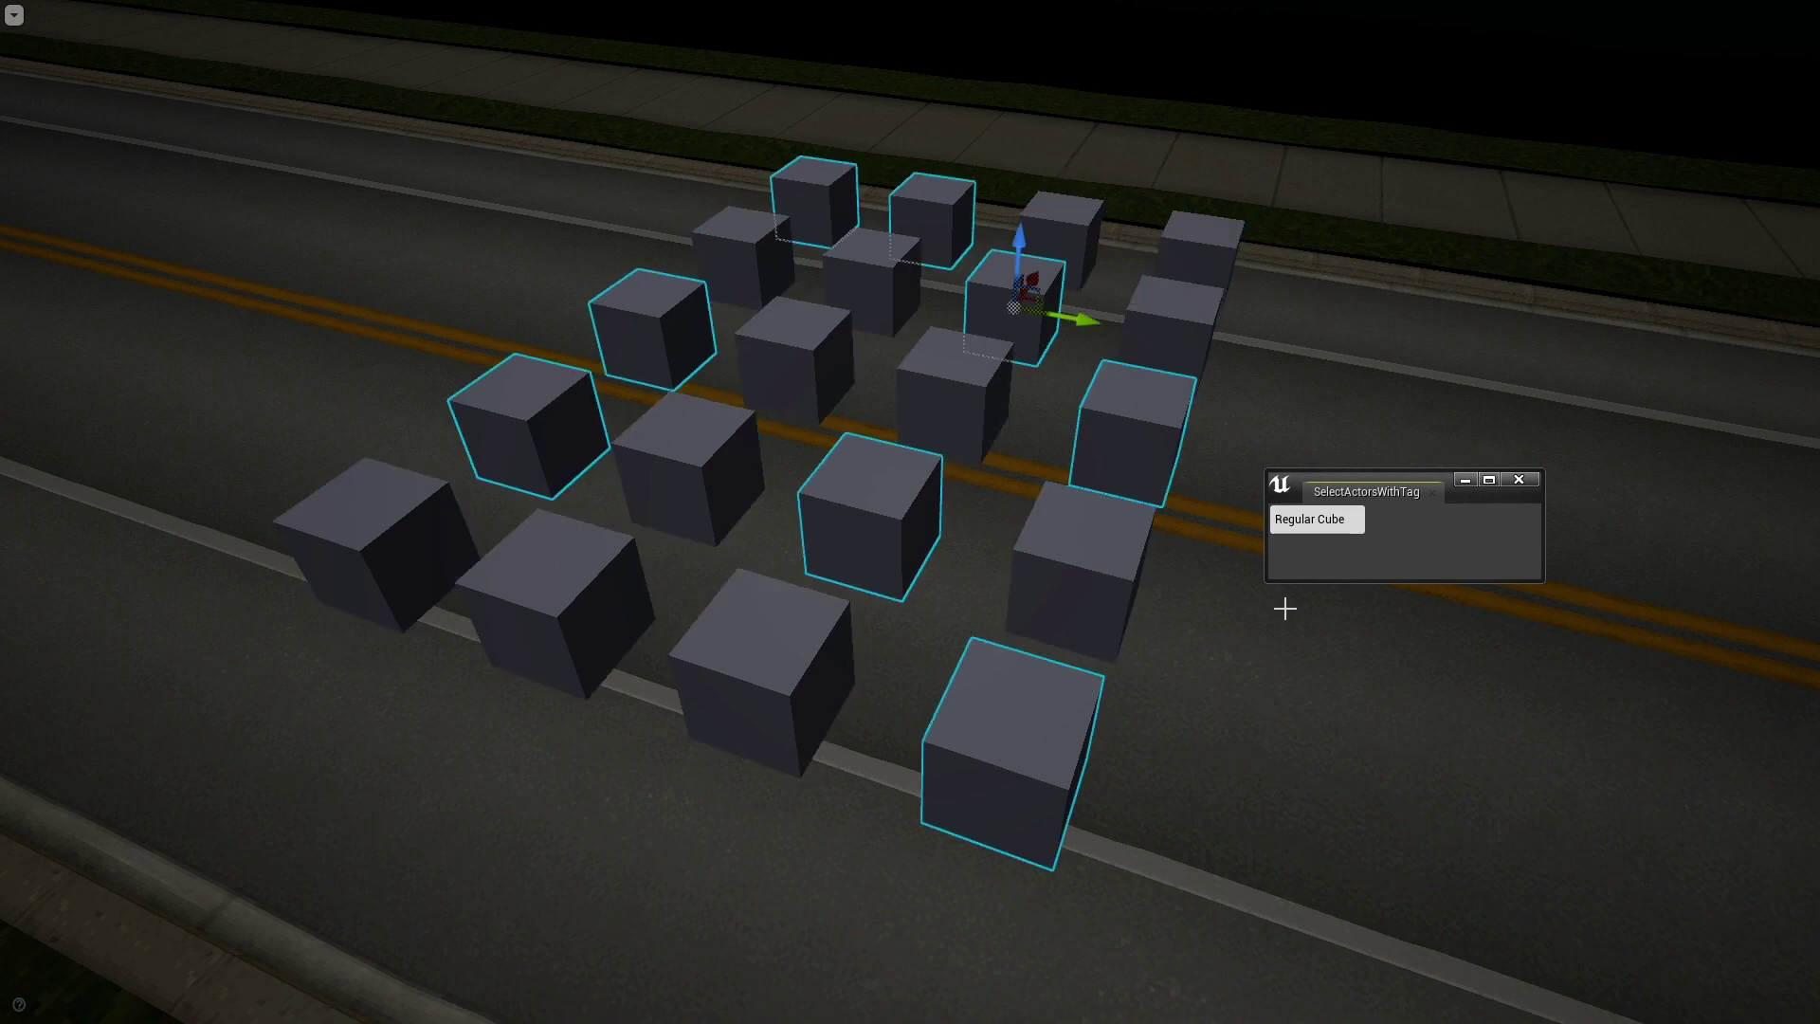
left_click(1171, 524)
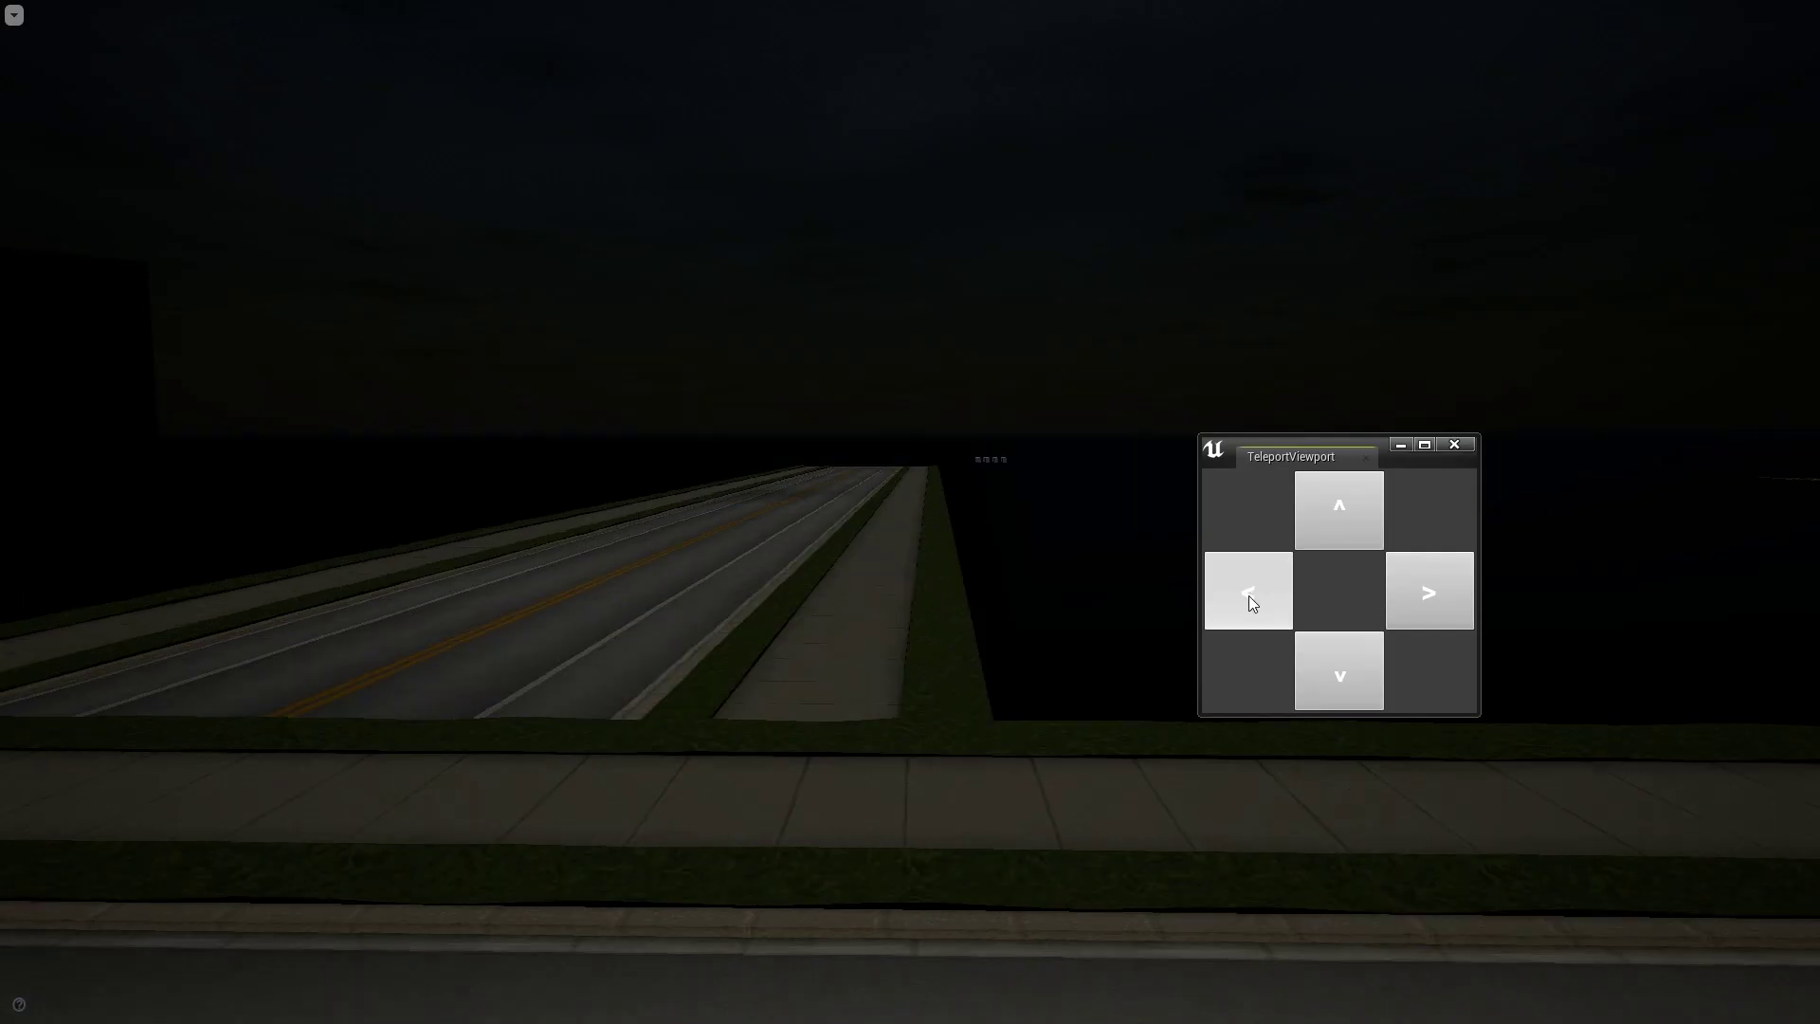
Teleport the viewport left, forward and backward with the TeleportViewport tool.
left_click(1249, 595)
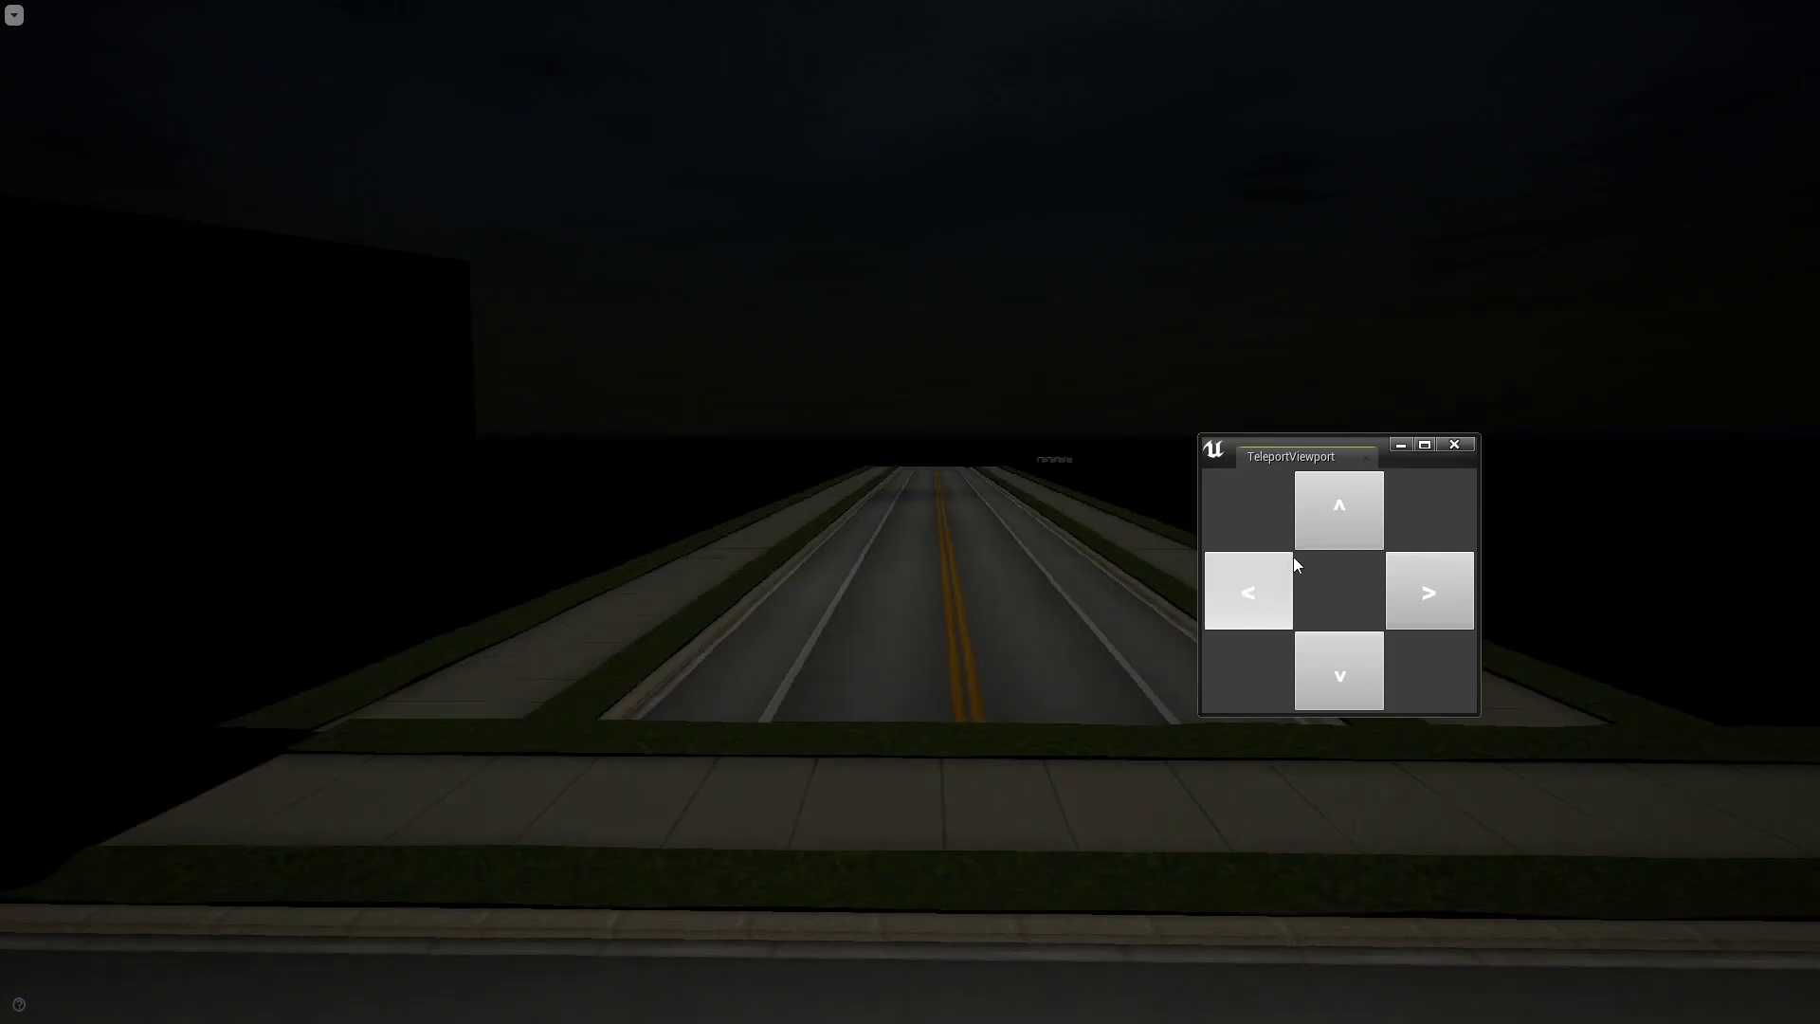
left_click(1361, 504)
left_click(1350, 662)
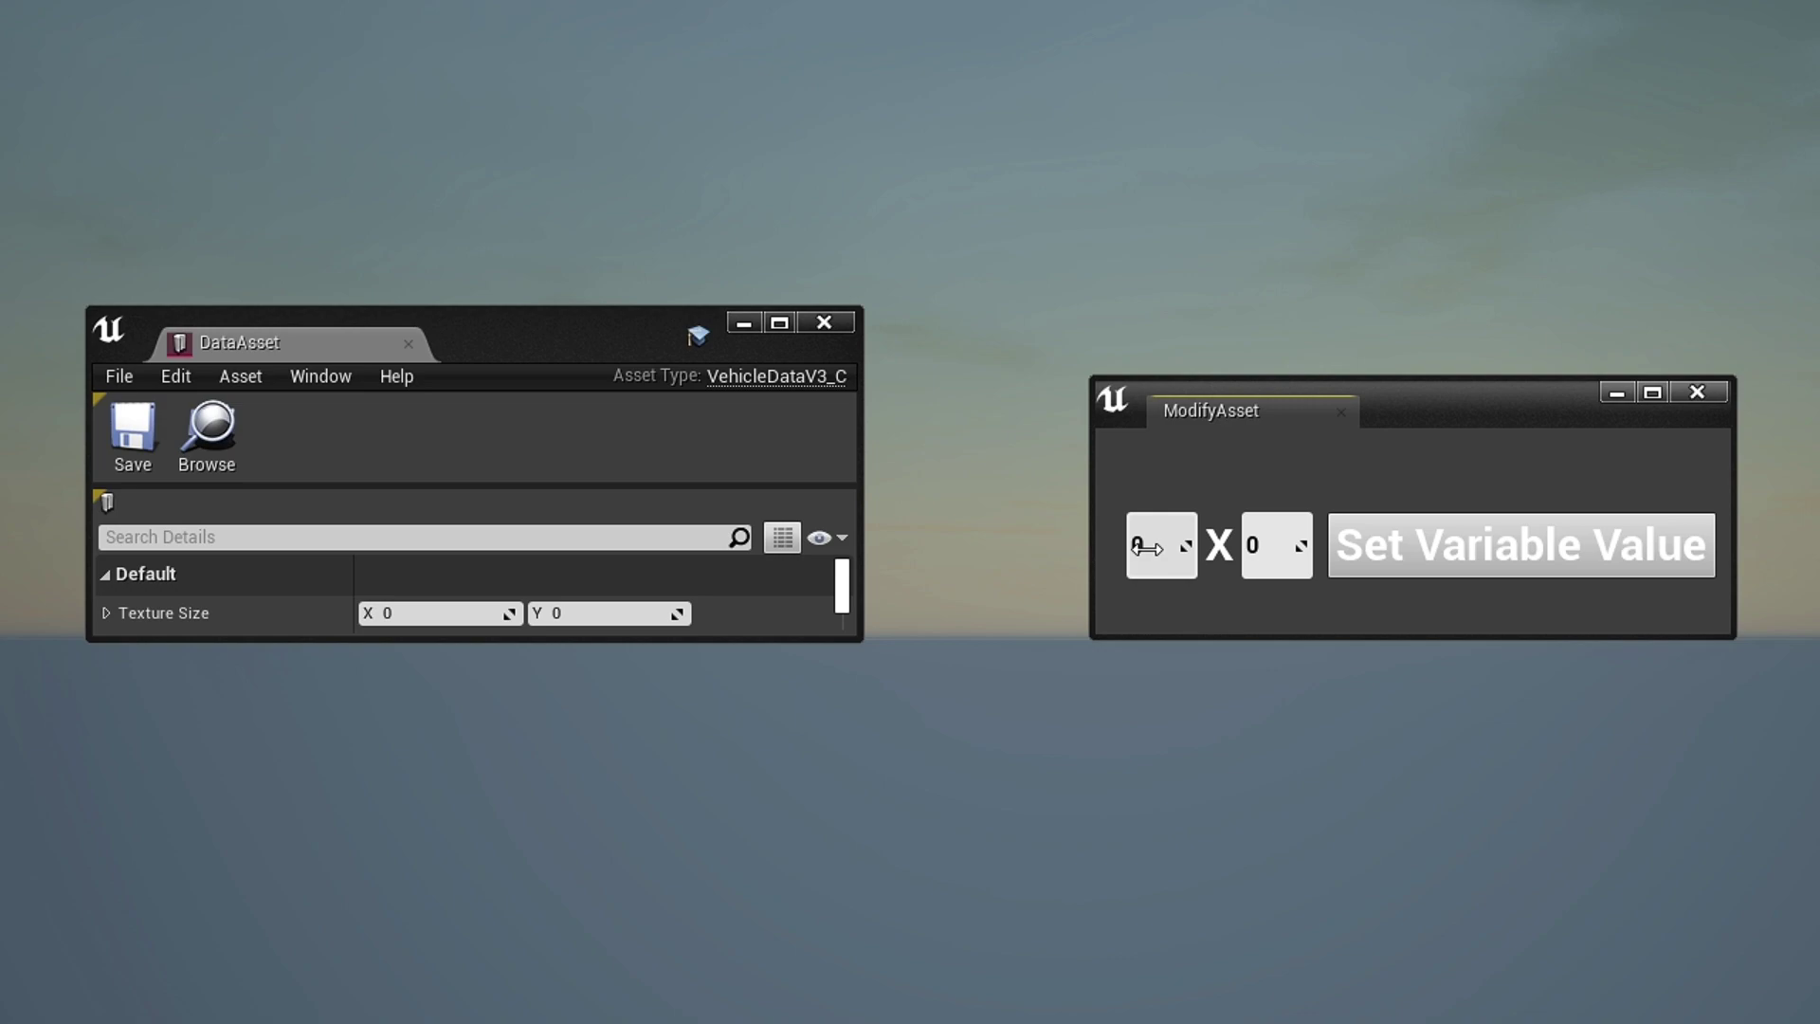
Enter 64 as the X size in ModifyAsset and apply it to the data asset's Texture Size.
left_click(1146, 548)
type("64")
left_click(1442, 548)
left_click(1393, 552)
Set both size values in ModifyAsset to 0 and apply them to the data asset's Texture Size.
left_click(1155, 548)
type("0")
key("Return")
left_click(1271, 550)
type("0")
key("Return")
left_click(1458, 545)
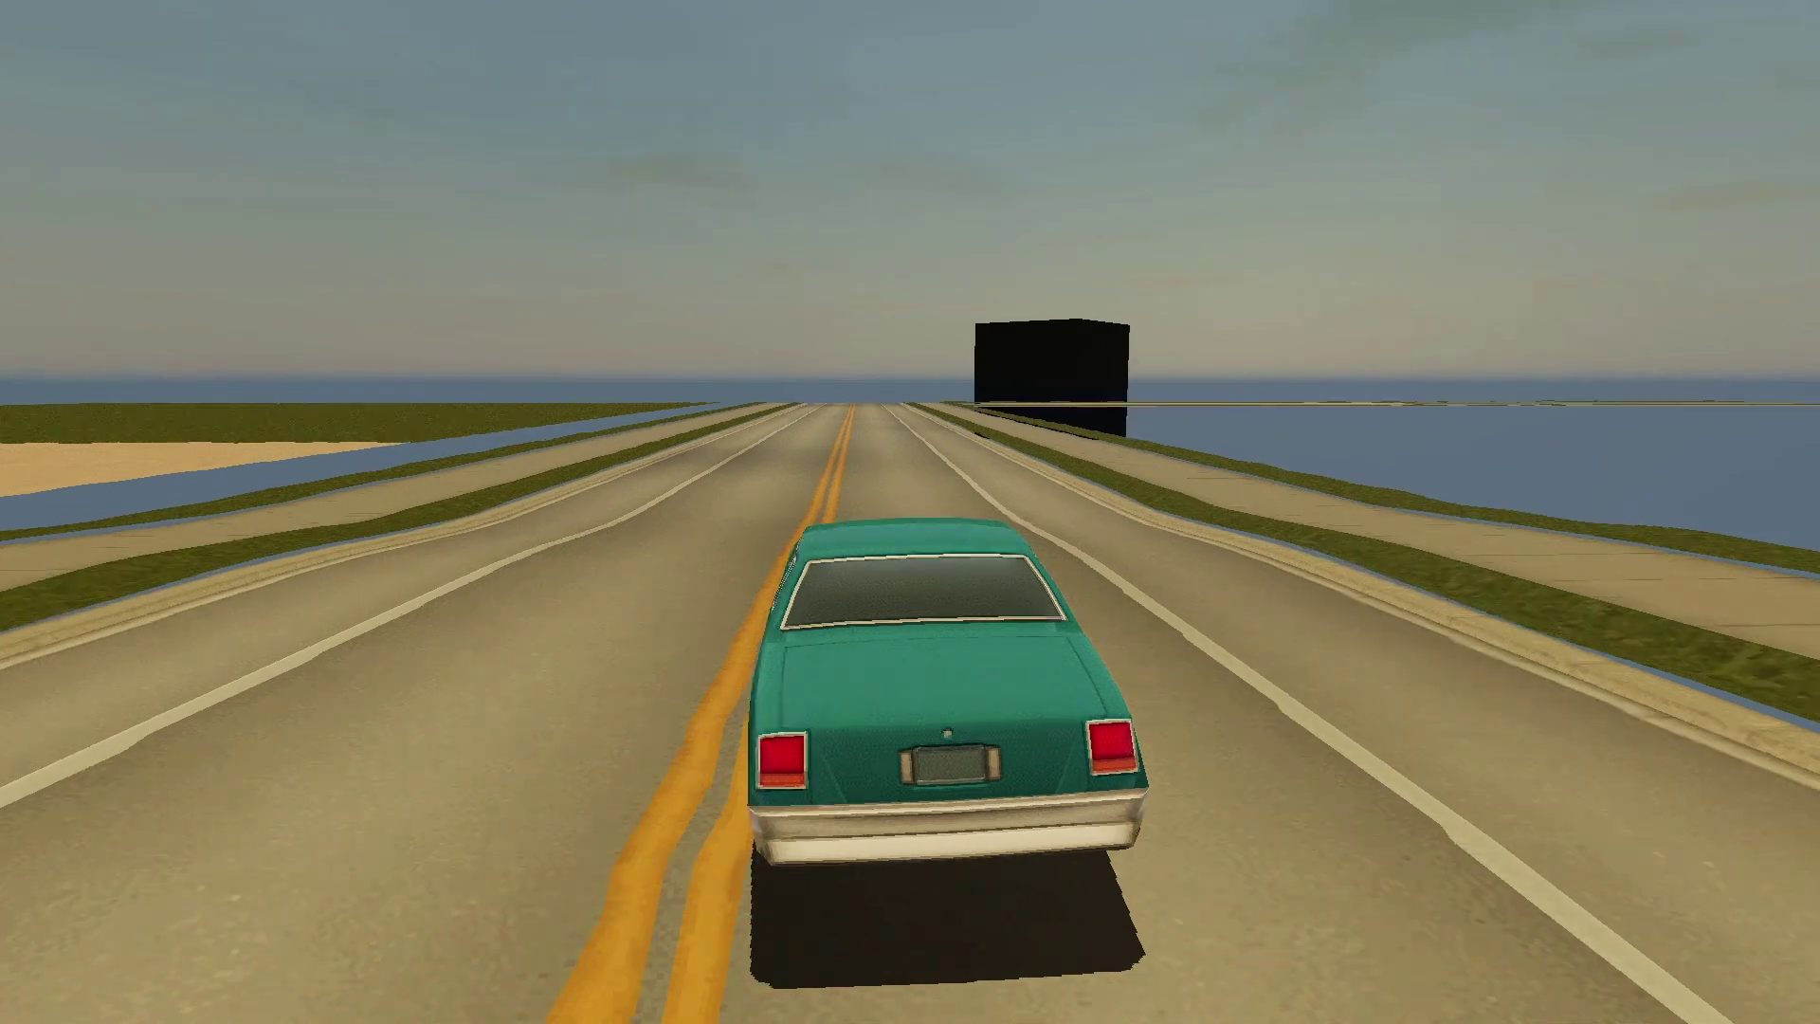
key("d")
key("a")
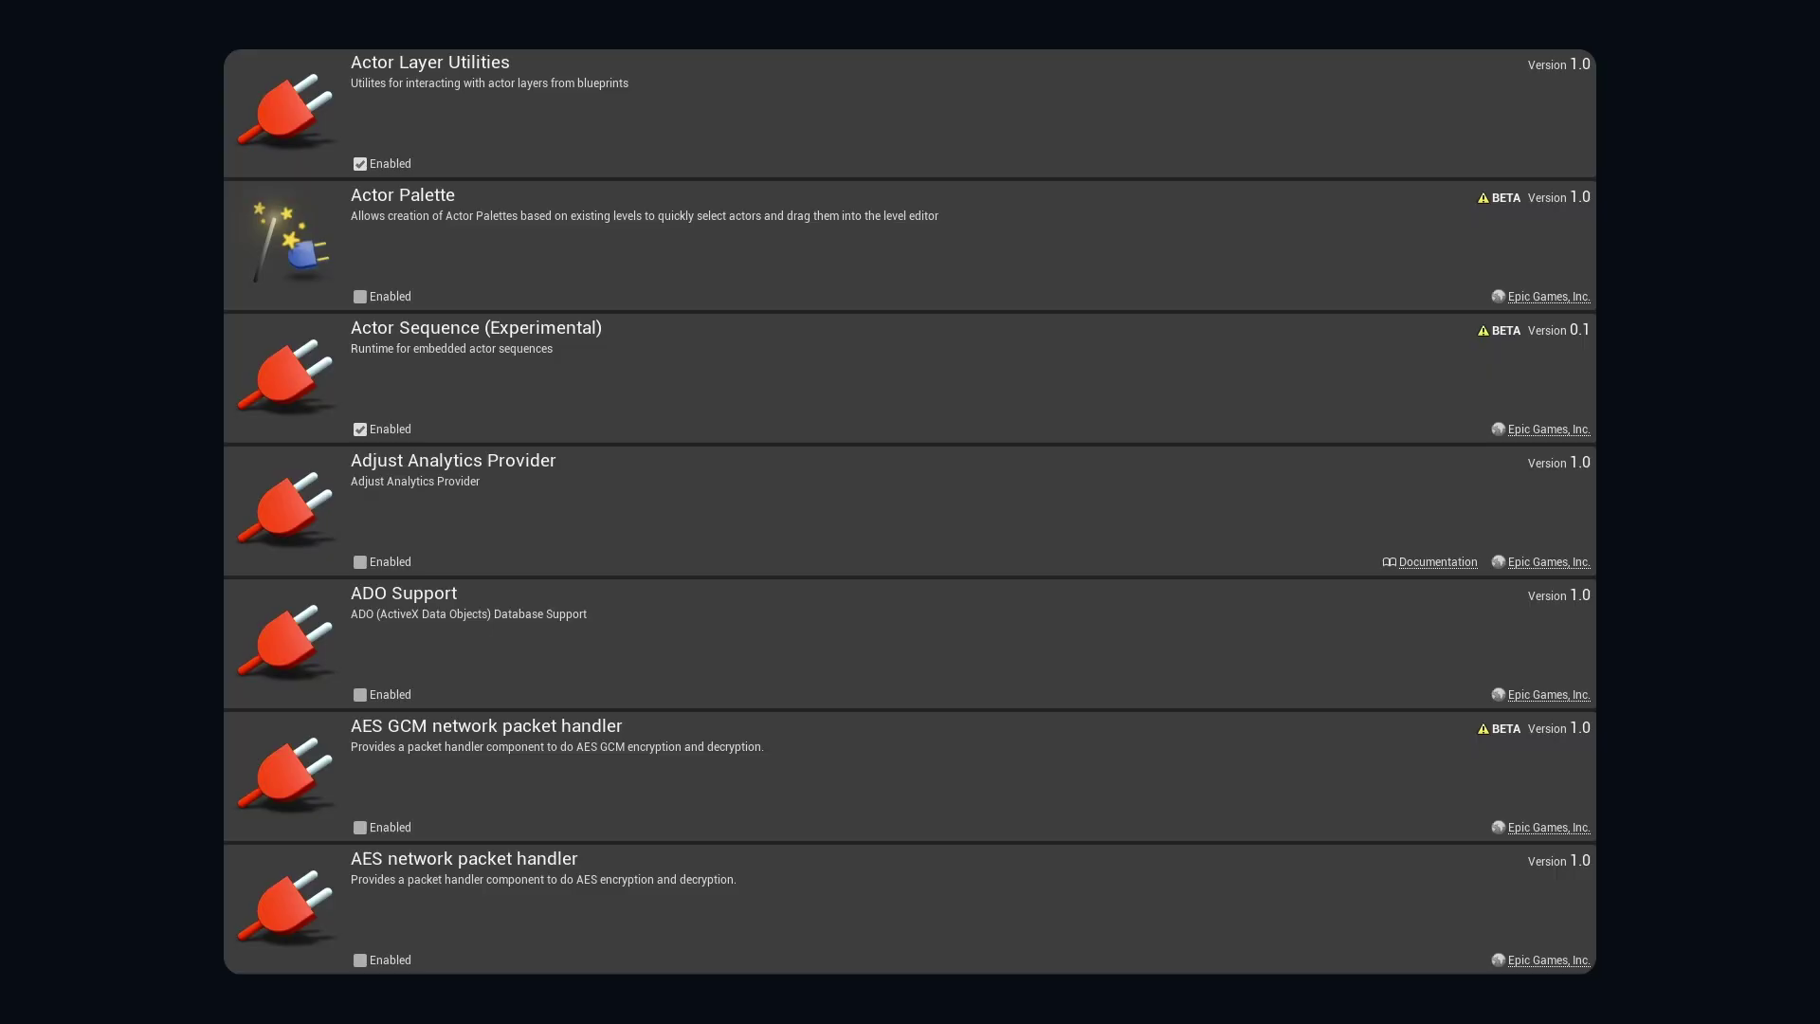
scroll(910, 512, "down", 10)
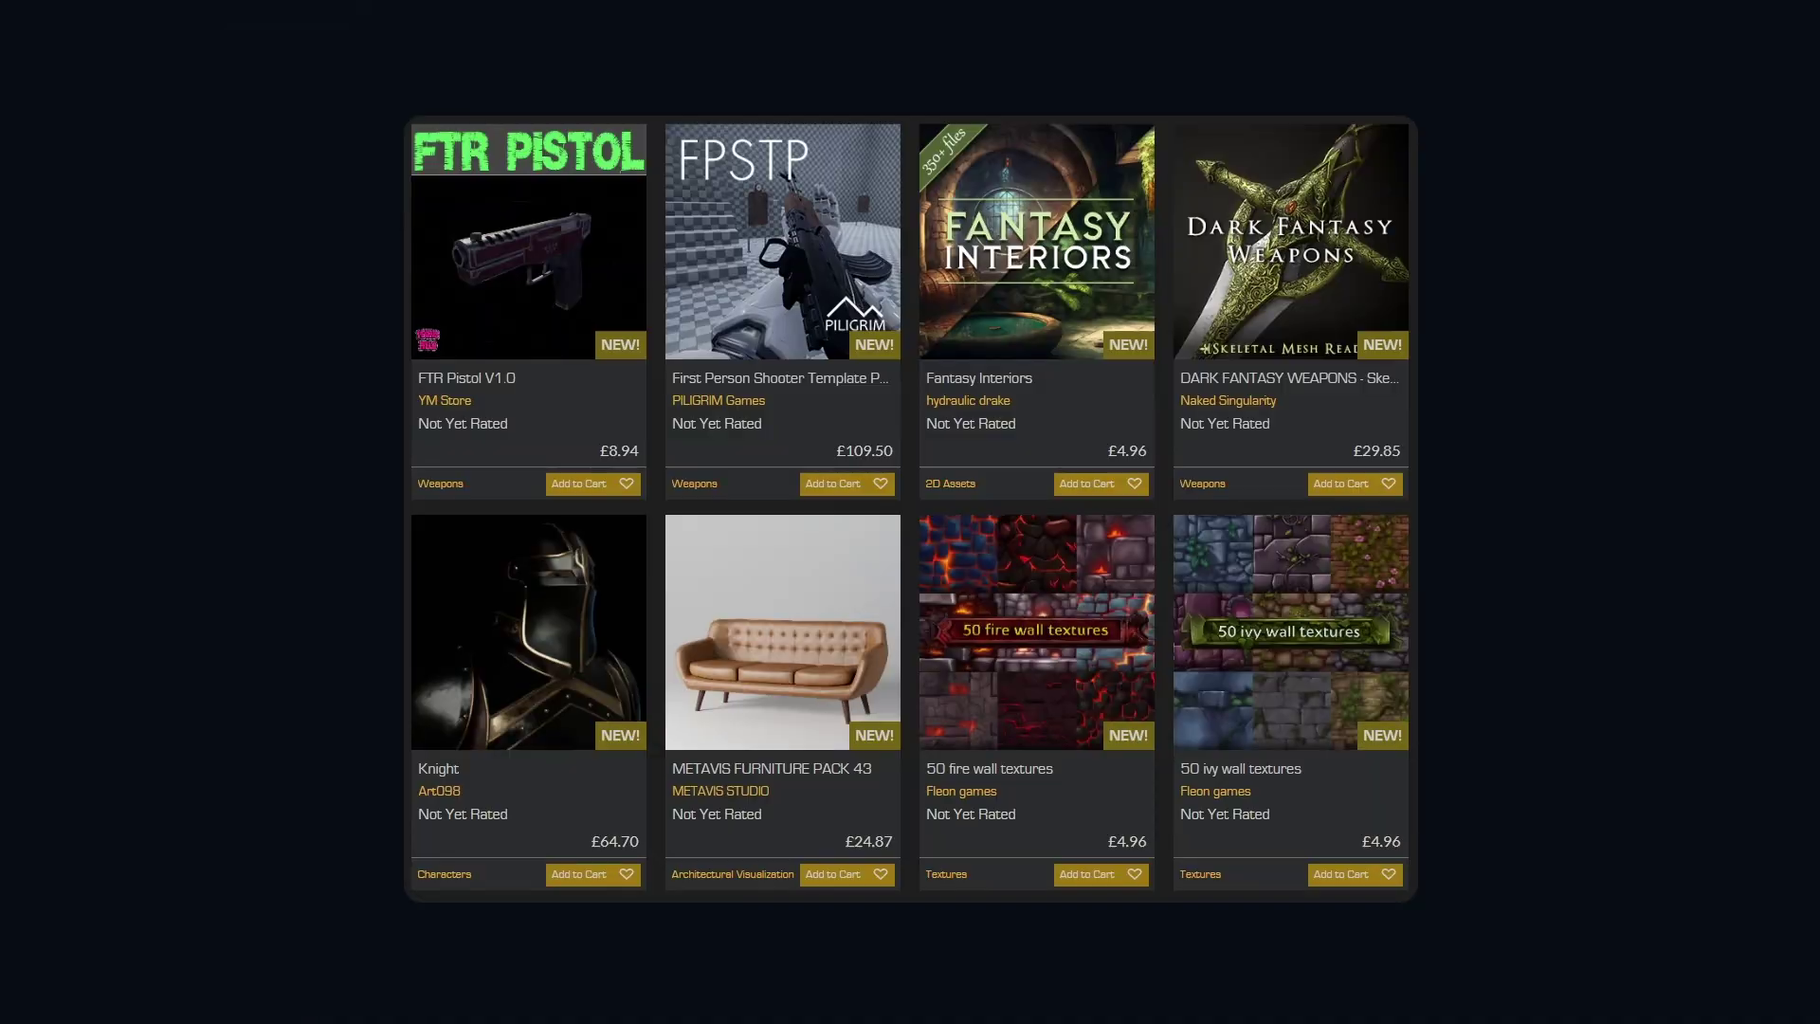
scroll(910, 509, "down", 15)
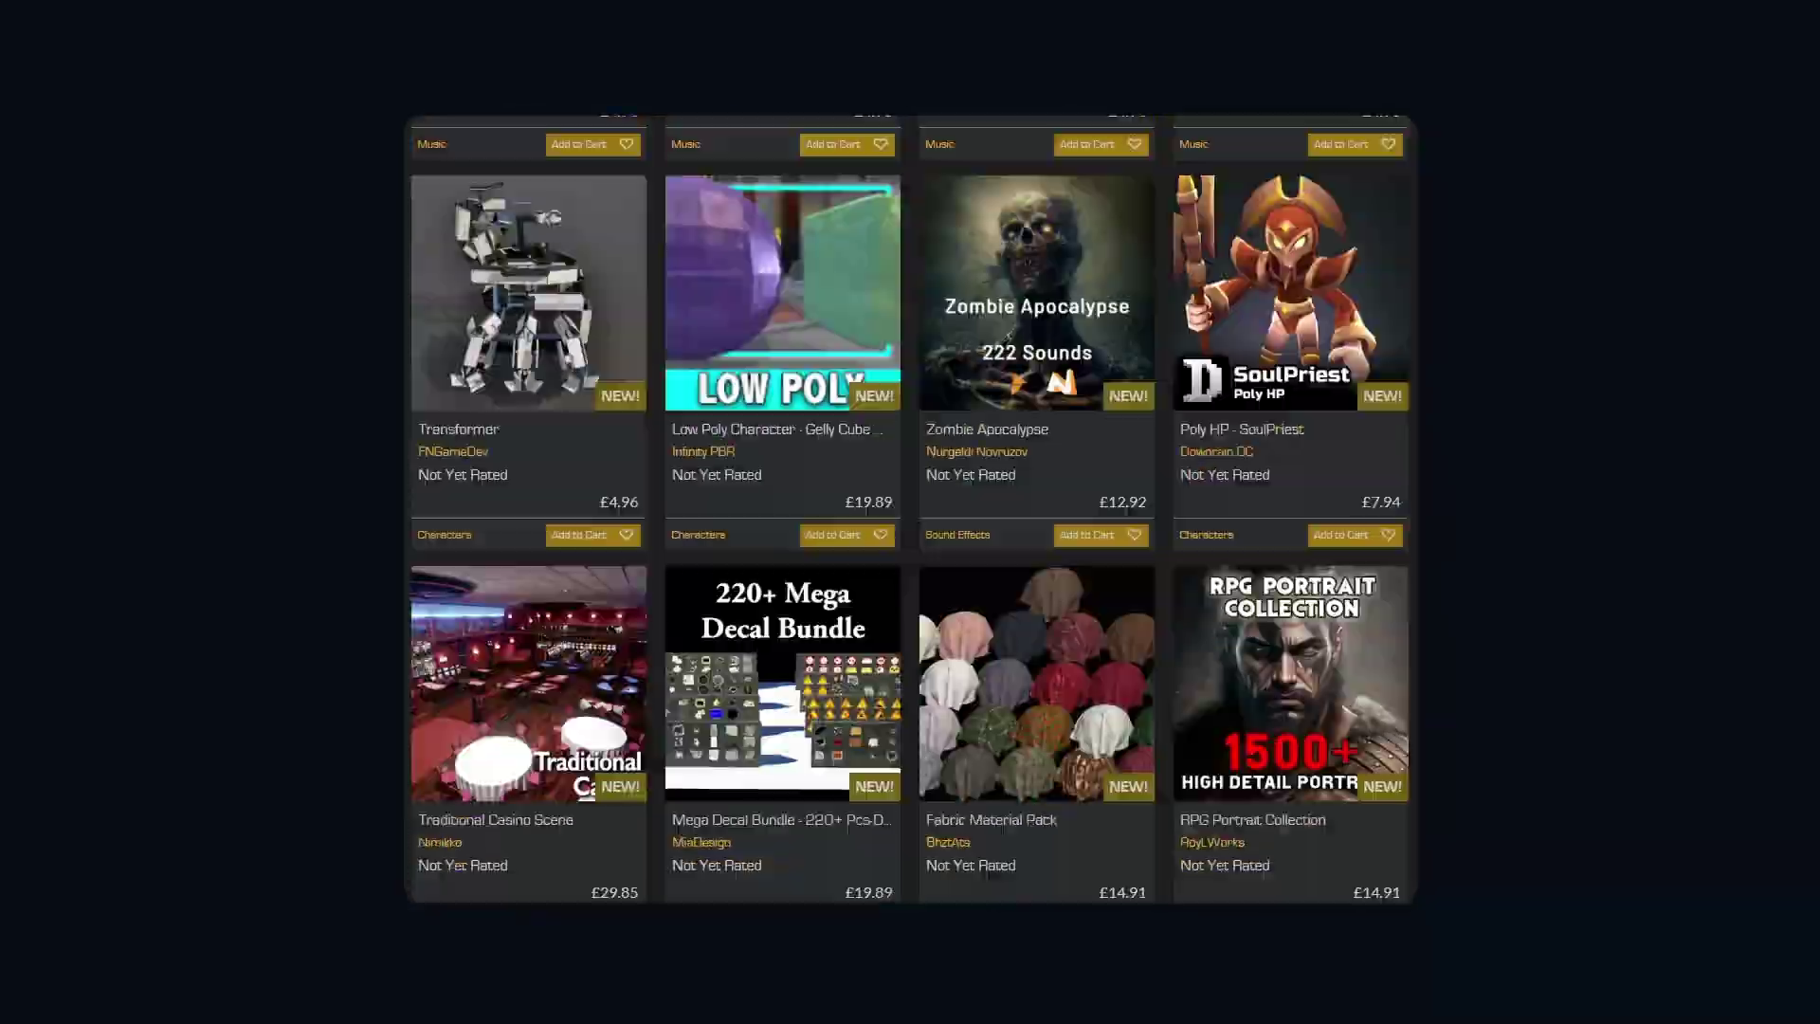
scroll(910, 509, "down", 10)
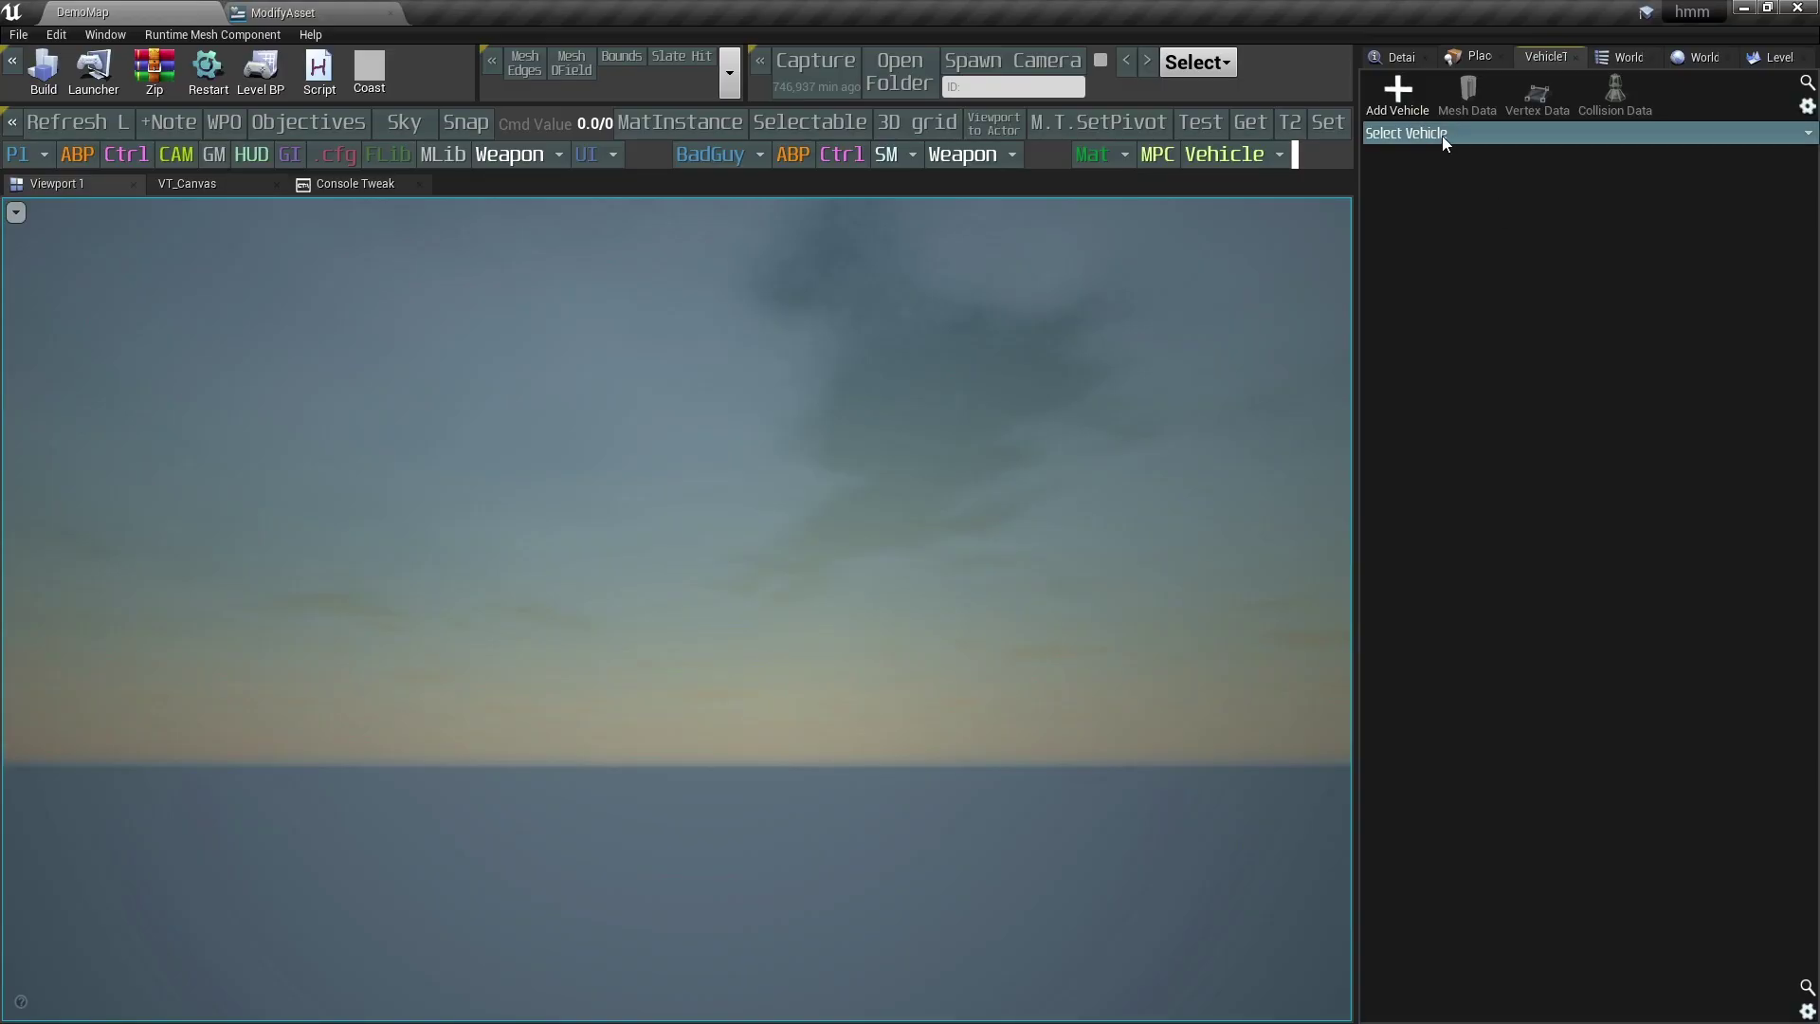
Load the Coupe75 vehicle in the vehicle tool and display its vertex IDs.
left_click(1442, 134)
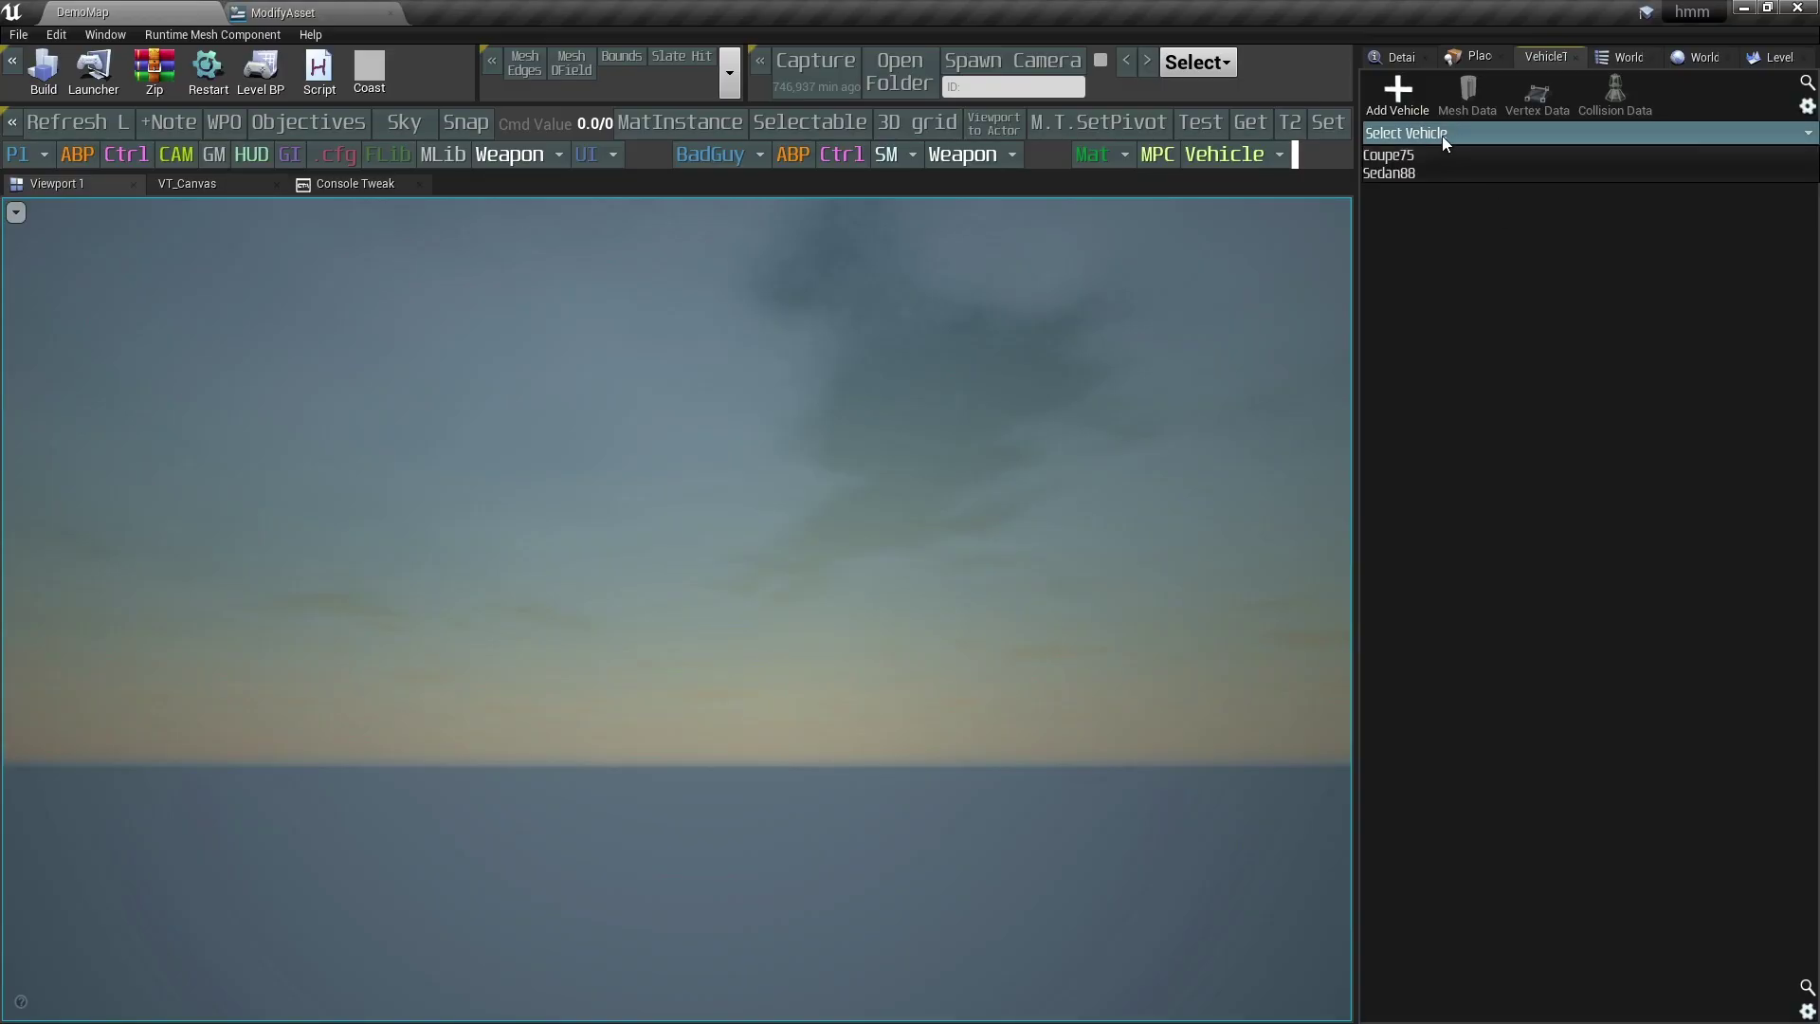
left_click(1413, 155)
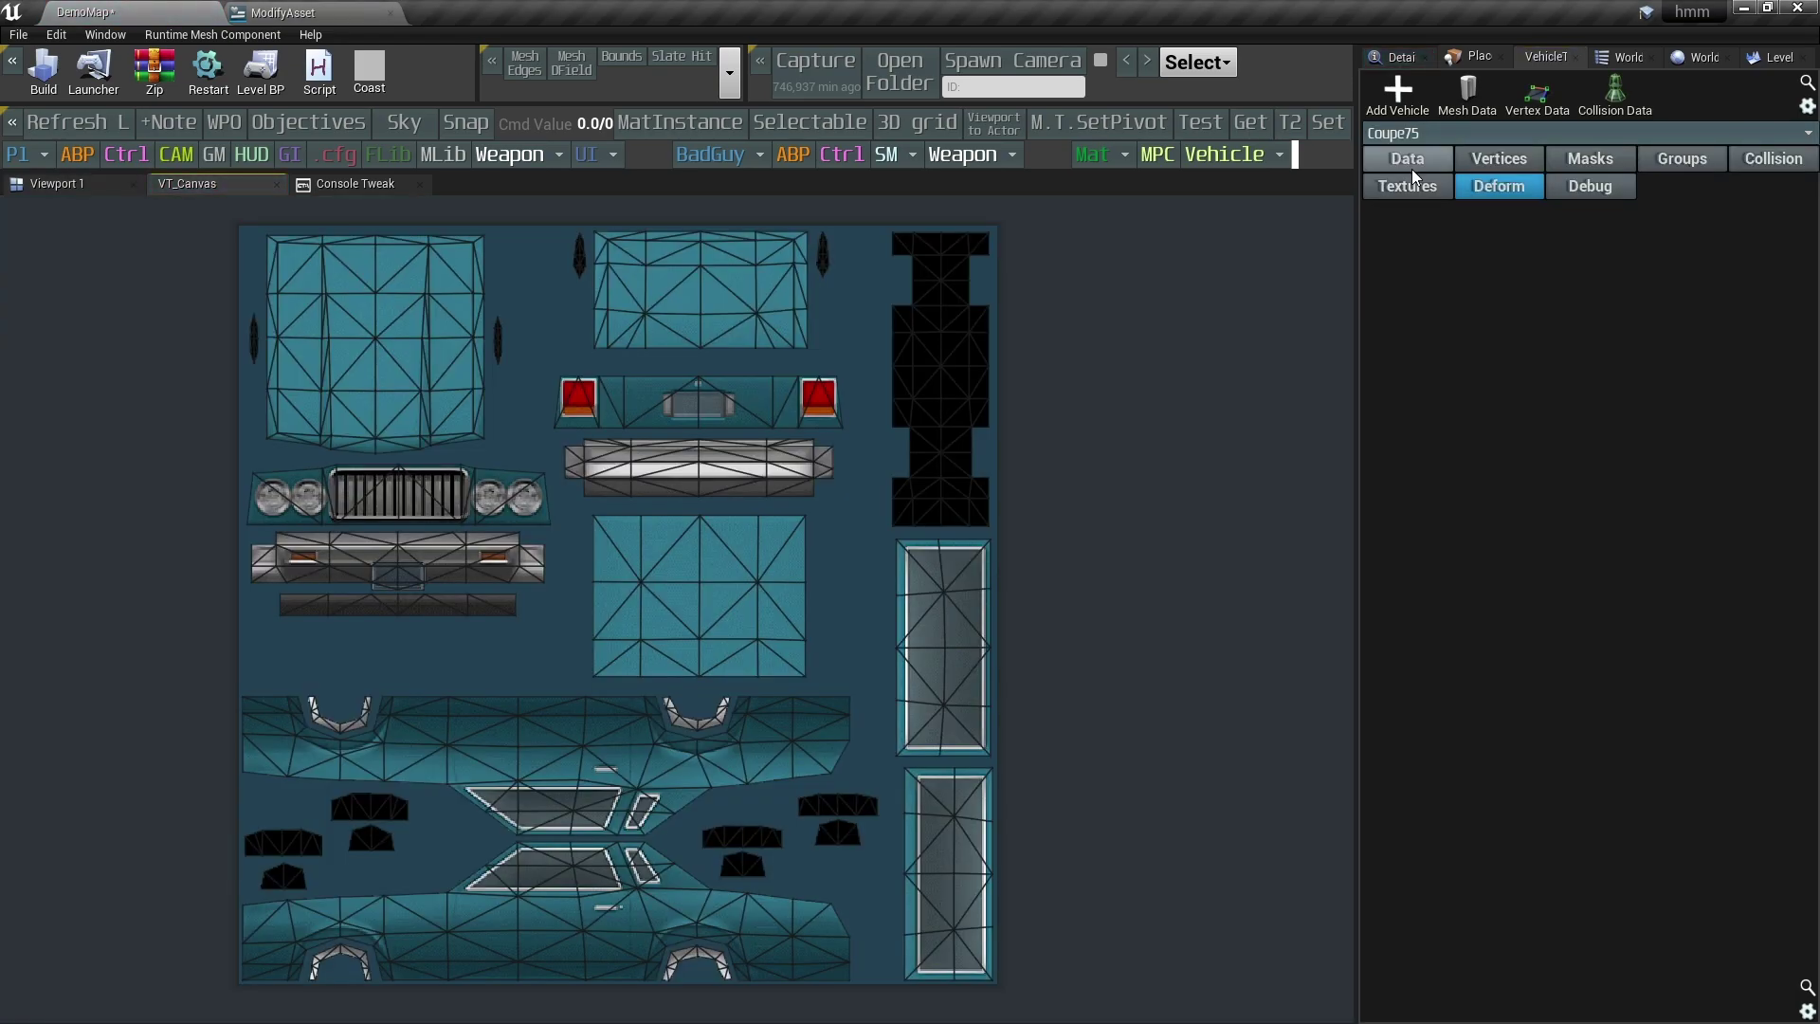
left_click(1470, 161)
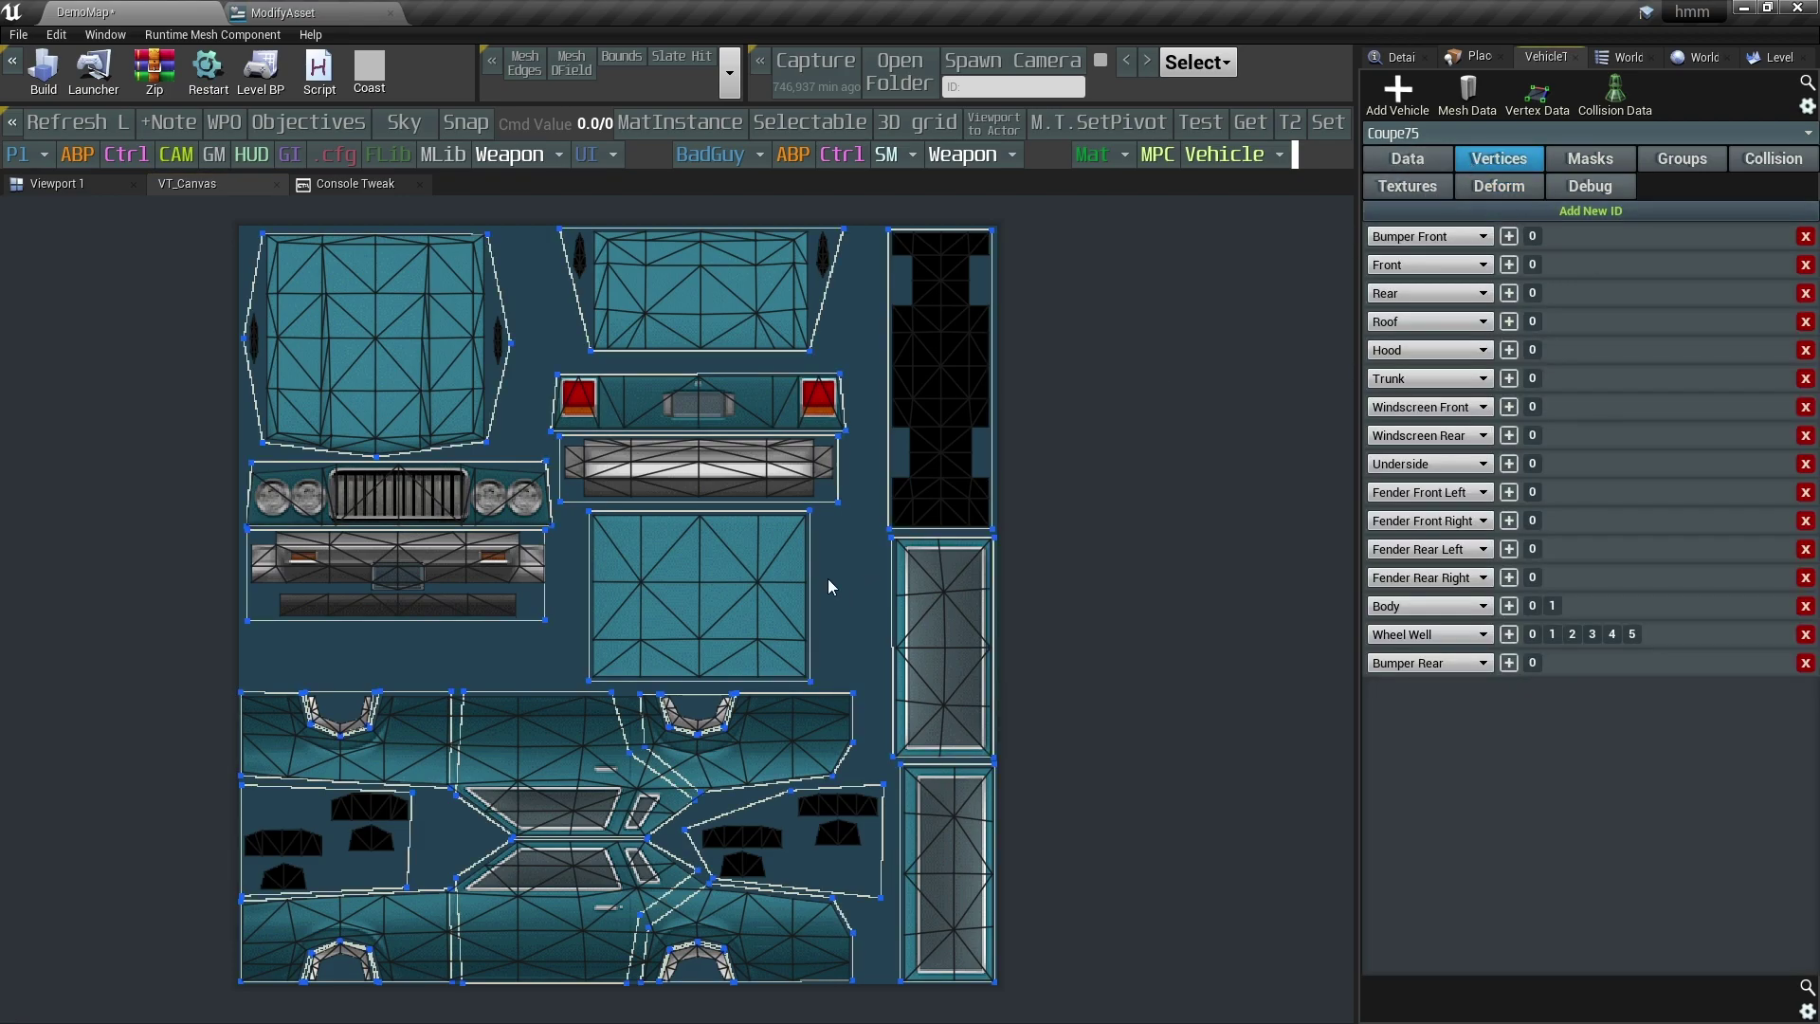
Select the roof outline on the canvas and delete the Roof vertex ID.
left_click(808, 513)
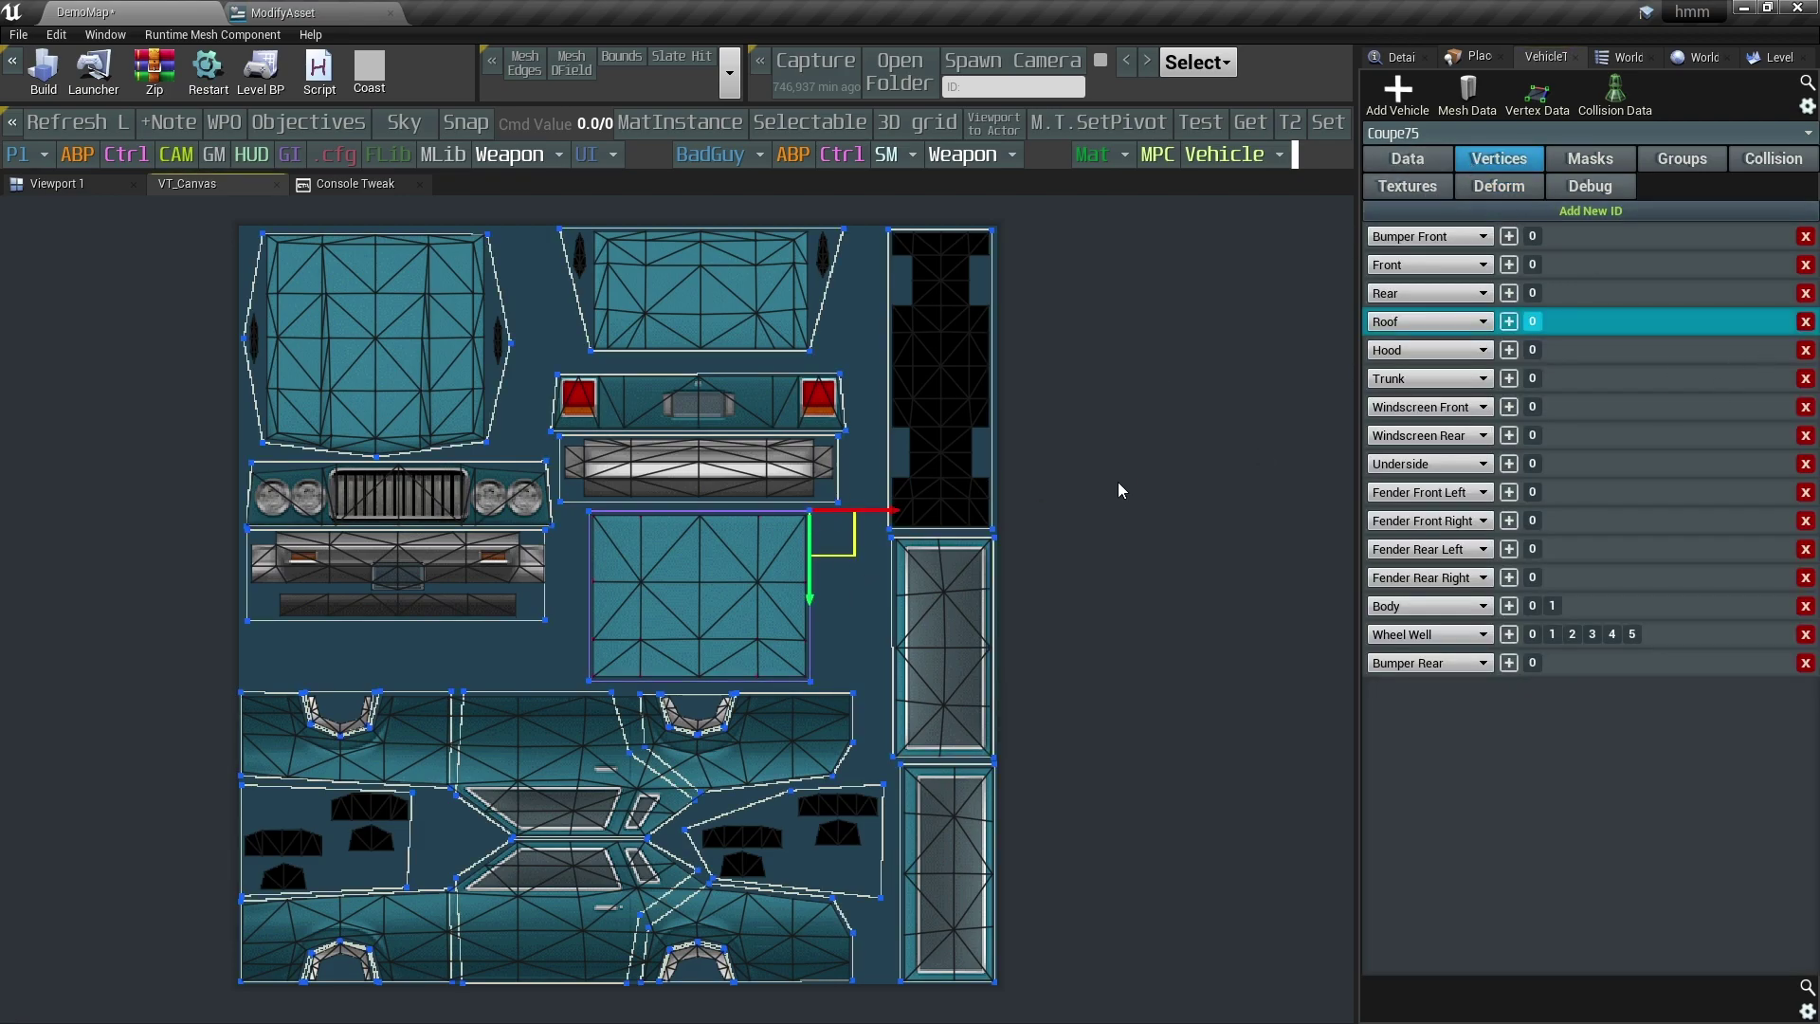
scroll(731, 605, "up", 5)
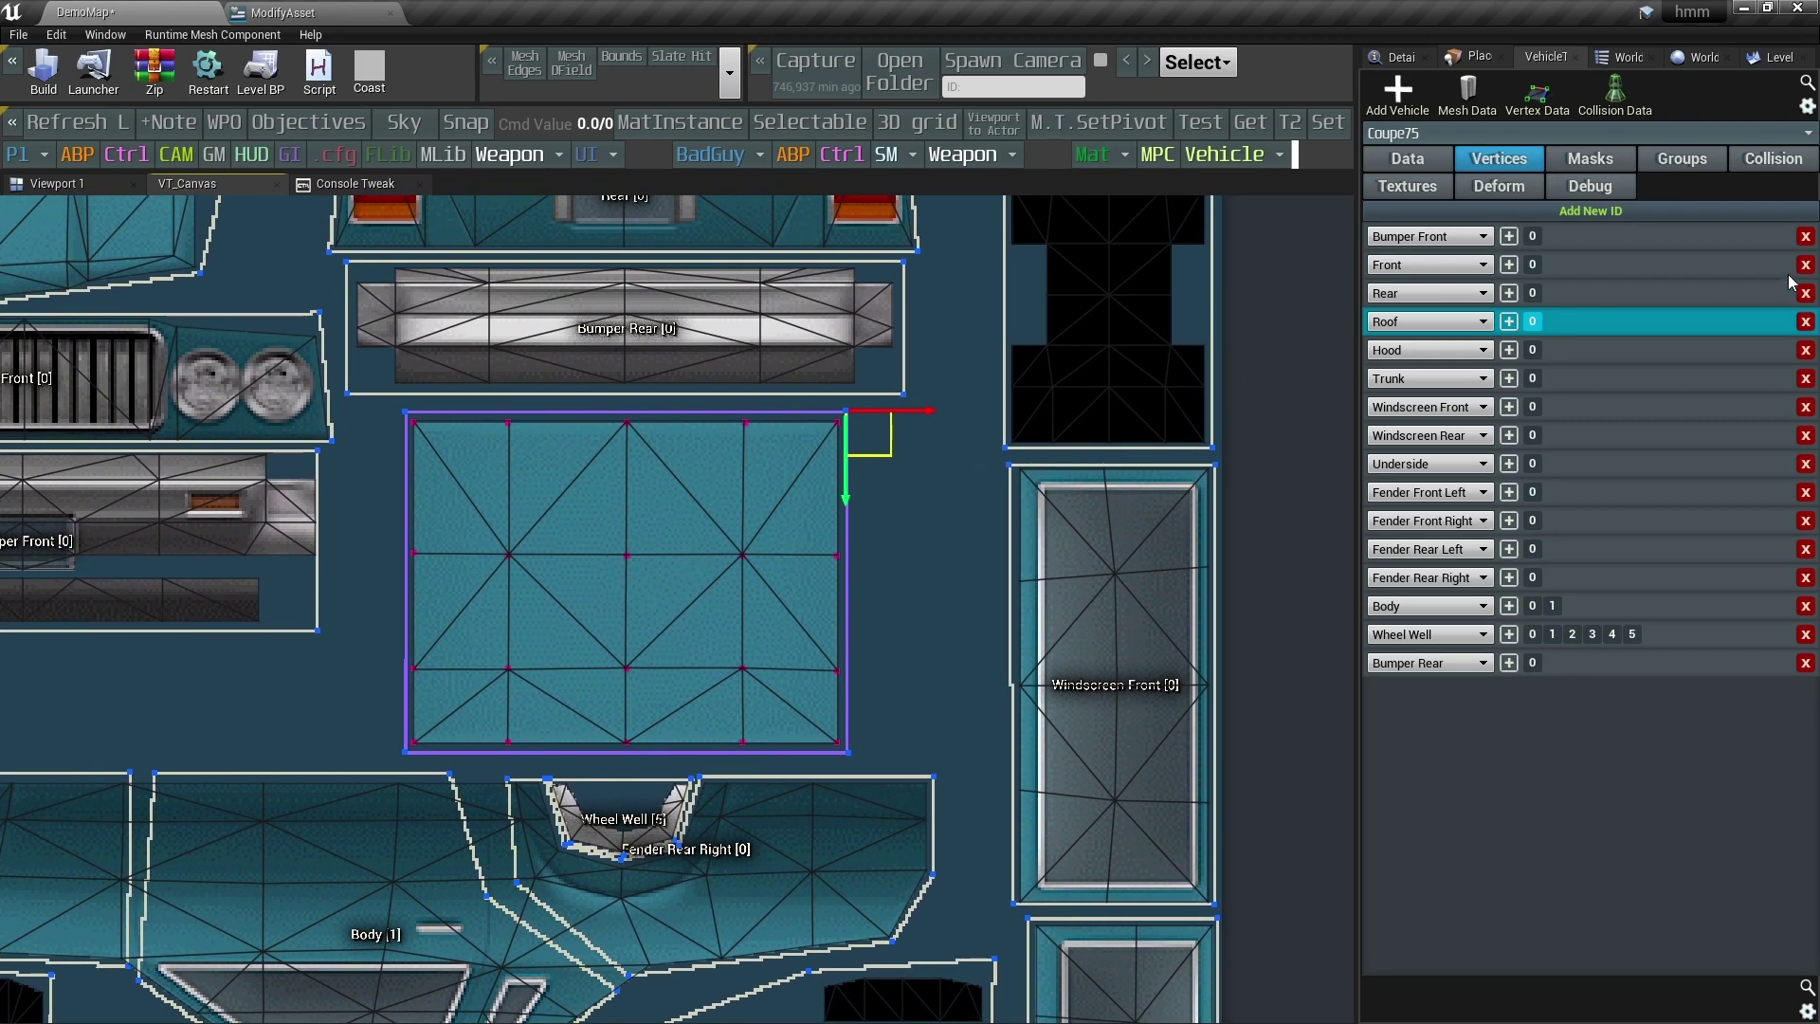
left_click(1805, 322)
left_click(999, 565)
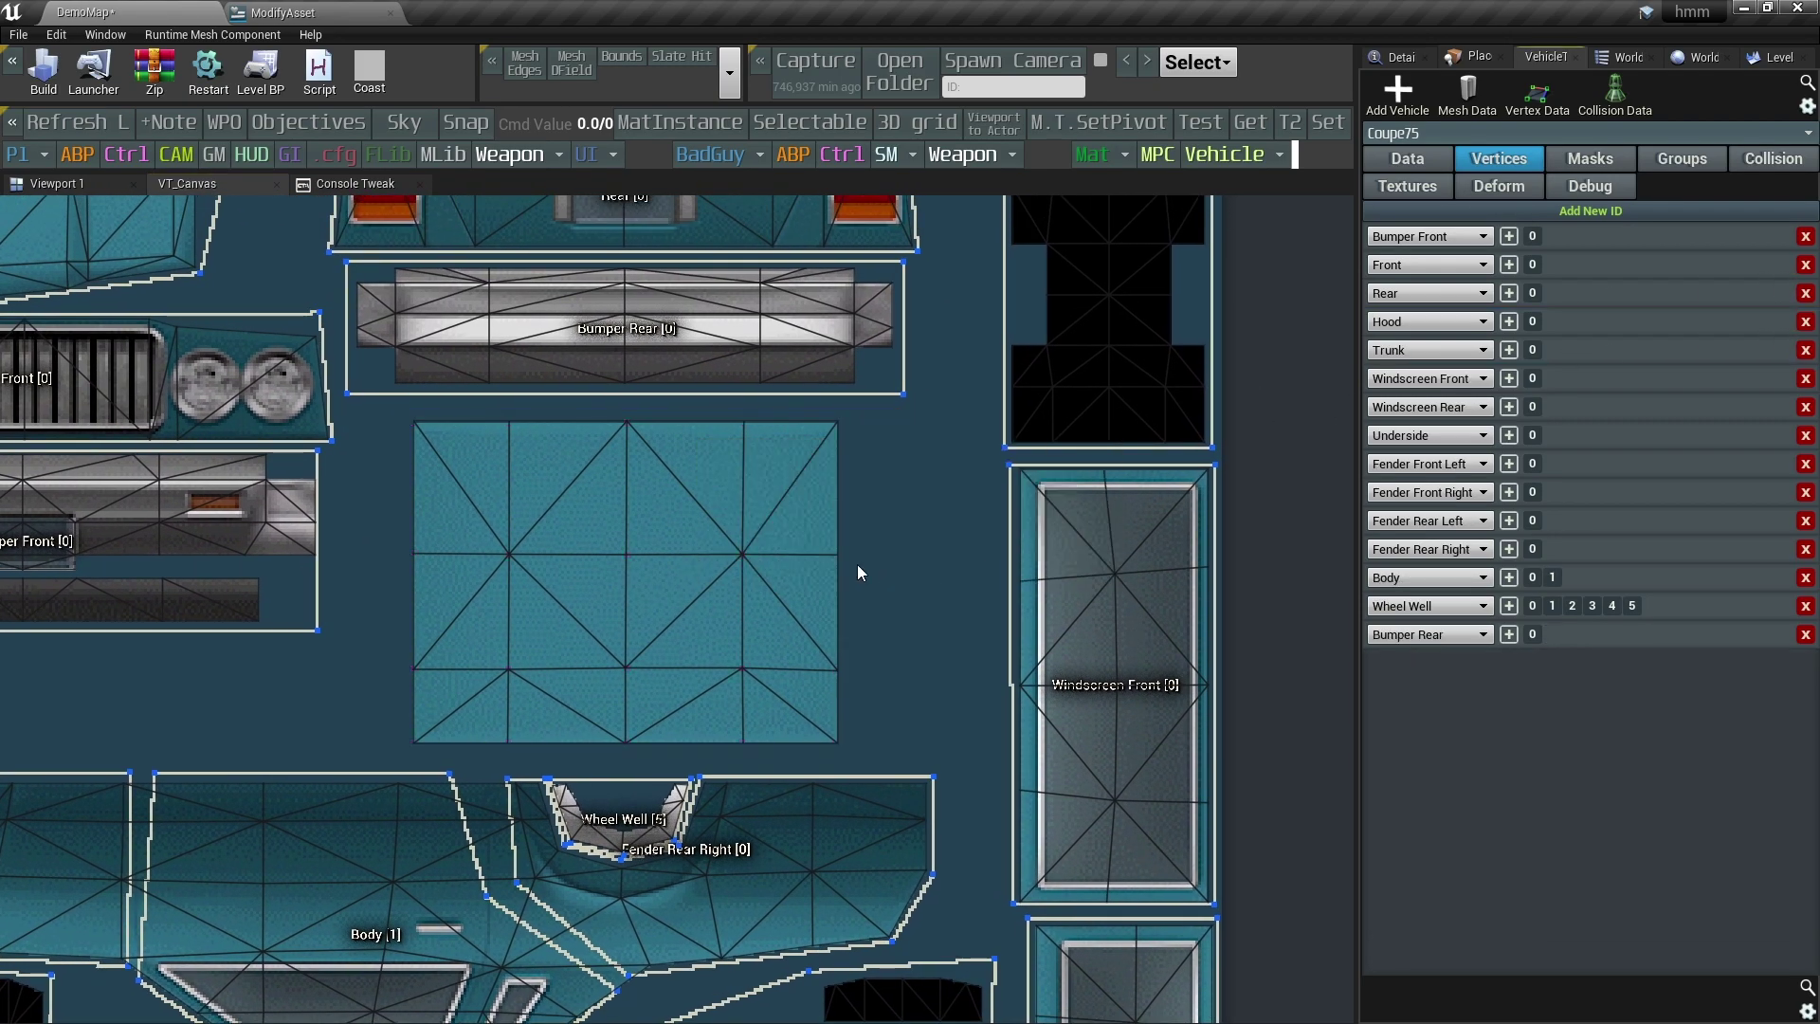
Add a new vertex ID and assign it to Roof.
scroll(755, 480, "up", 3)
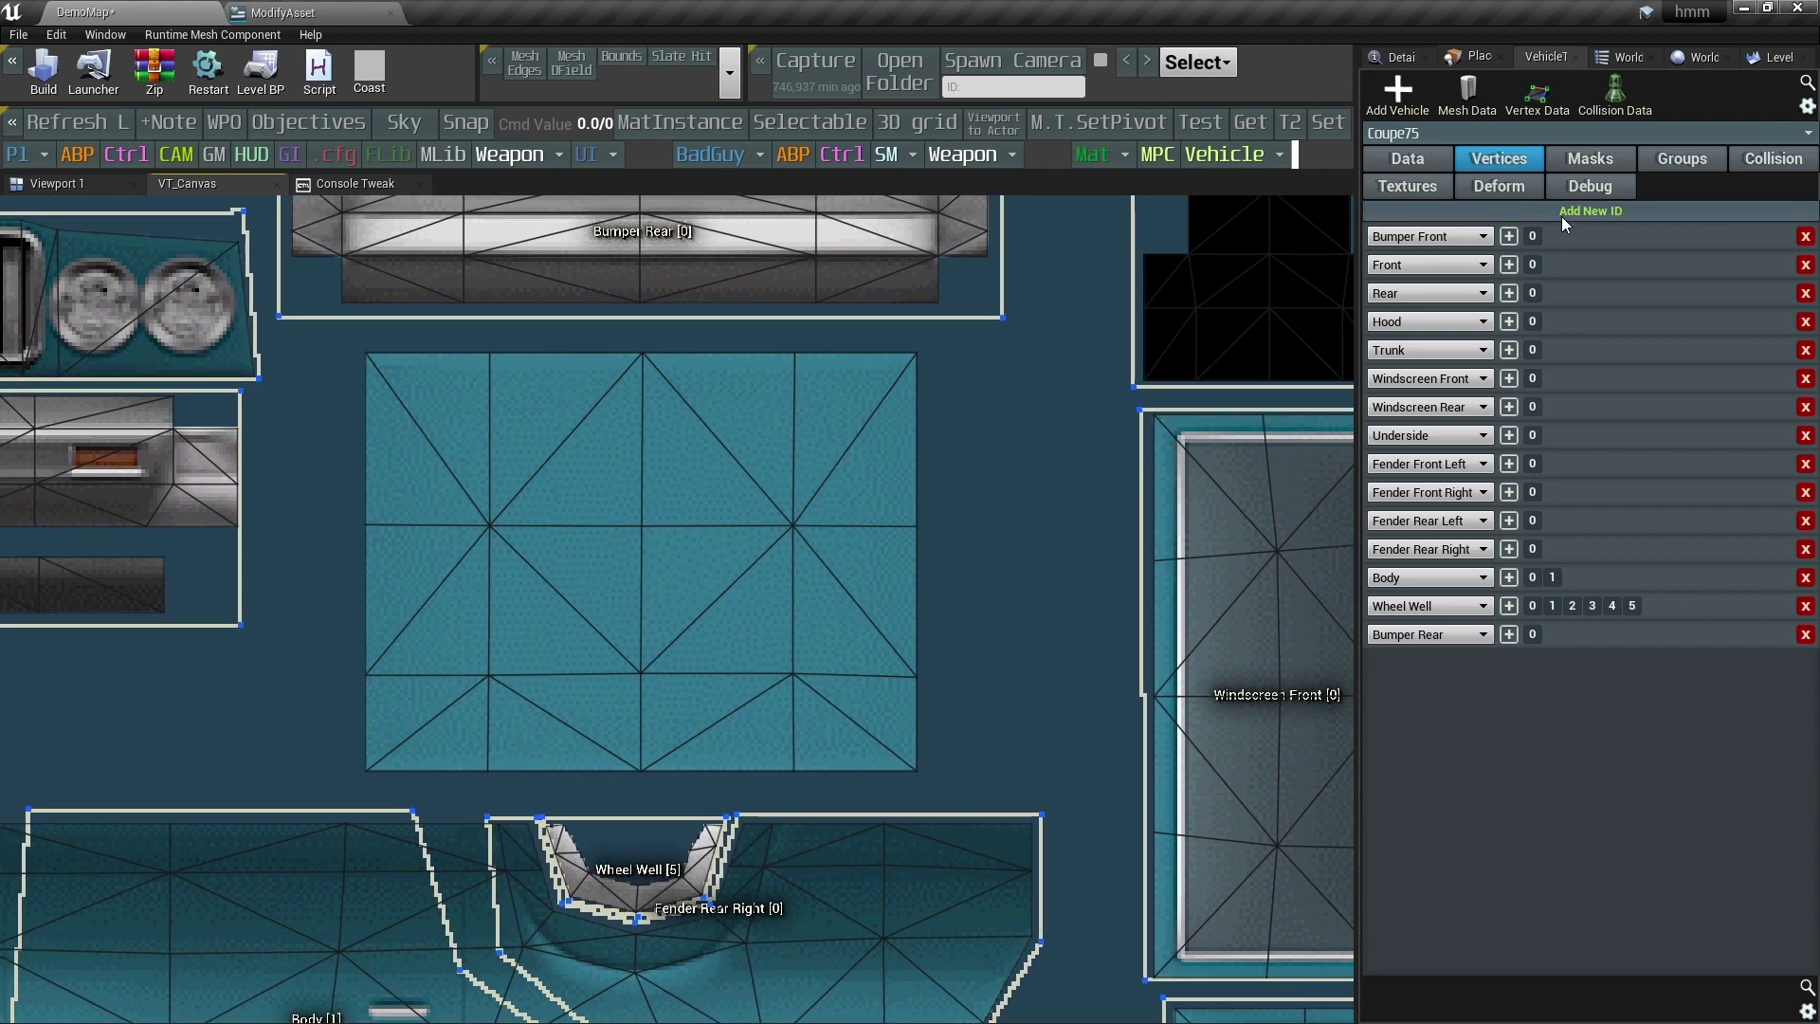
left_click(1561, 212)
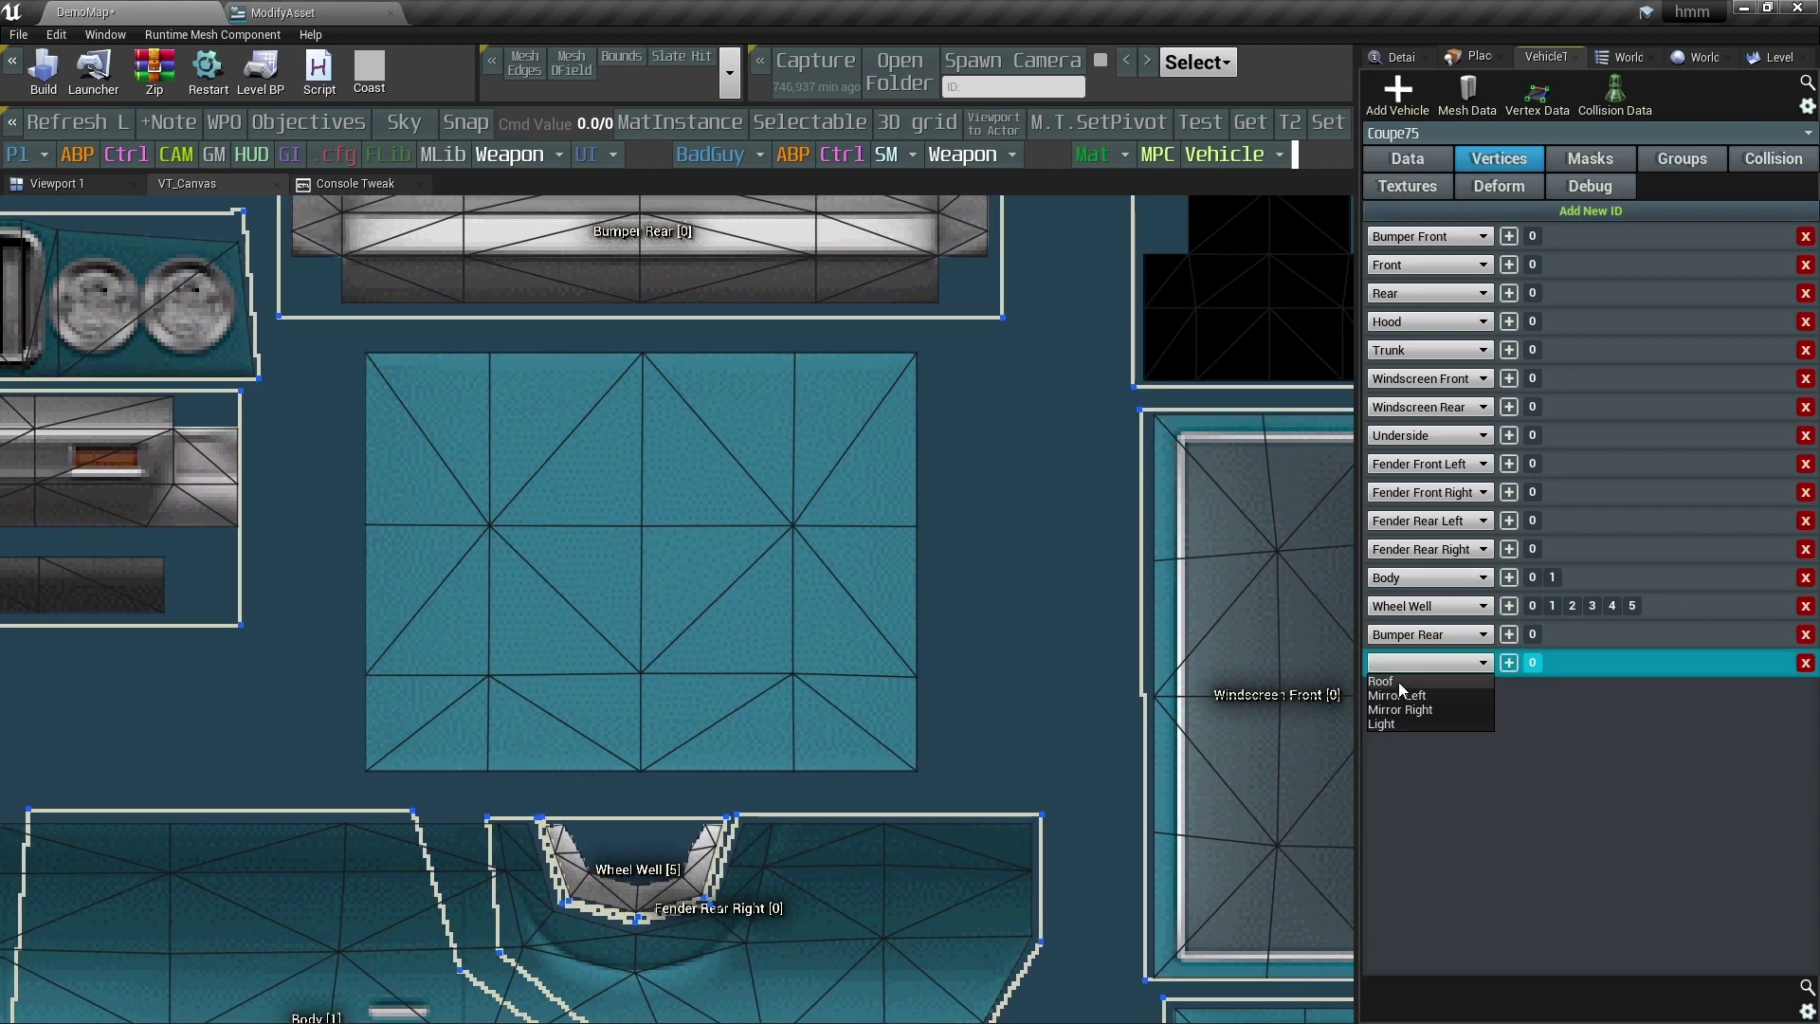
left_click(1396, 681)
Outline the roof panel on the canvas with boundary points placed just outside its corners.
left_click(352, 342)
left_click(937, 780)
left_click(368, 796)
left_click(939, 787)
left_click(351, 336)
left_click(1037, 599)
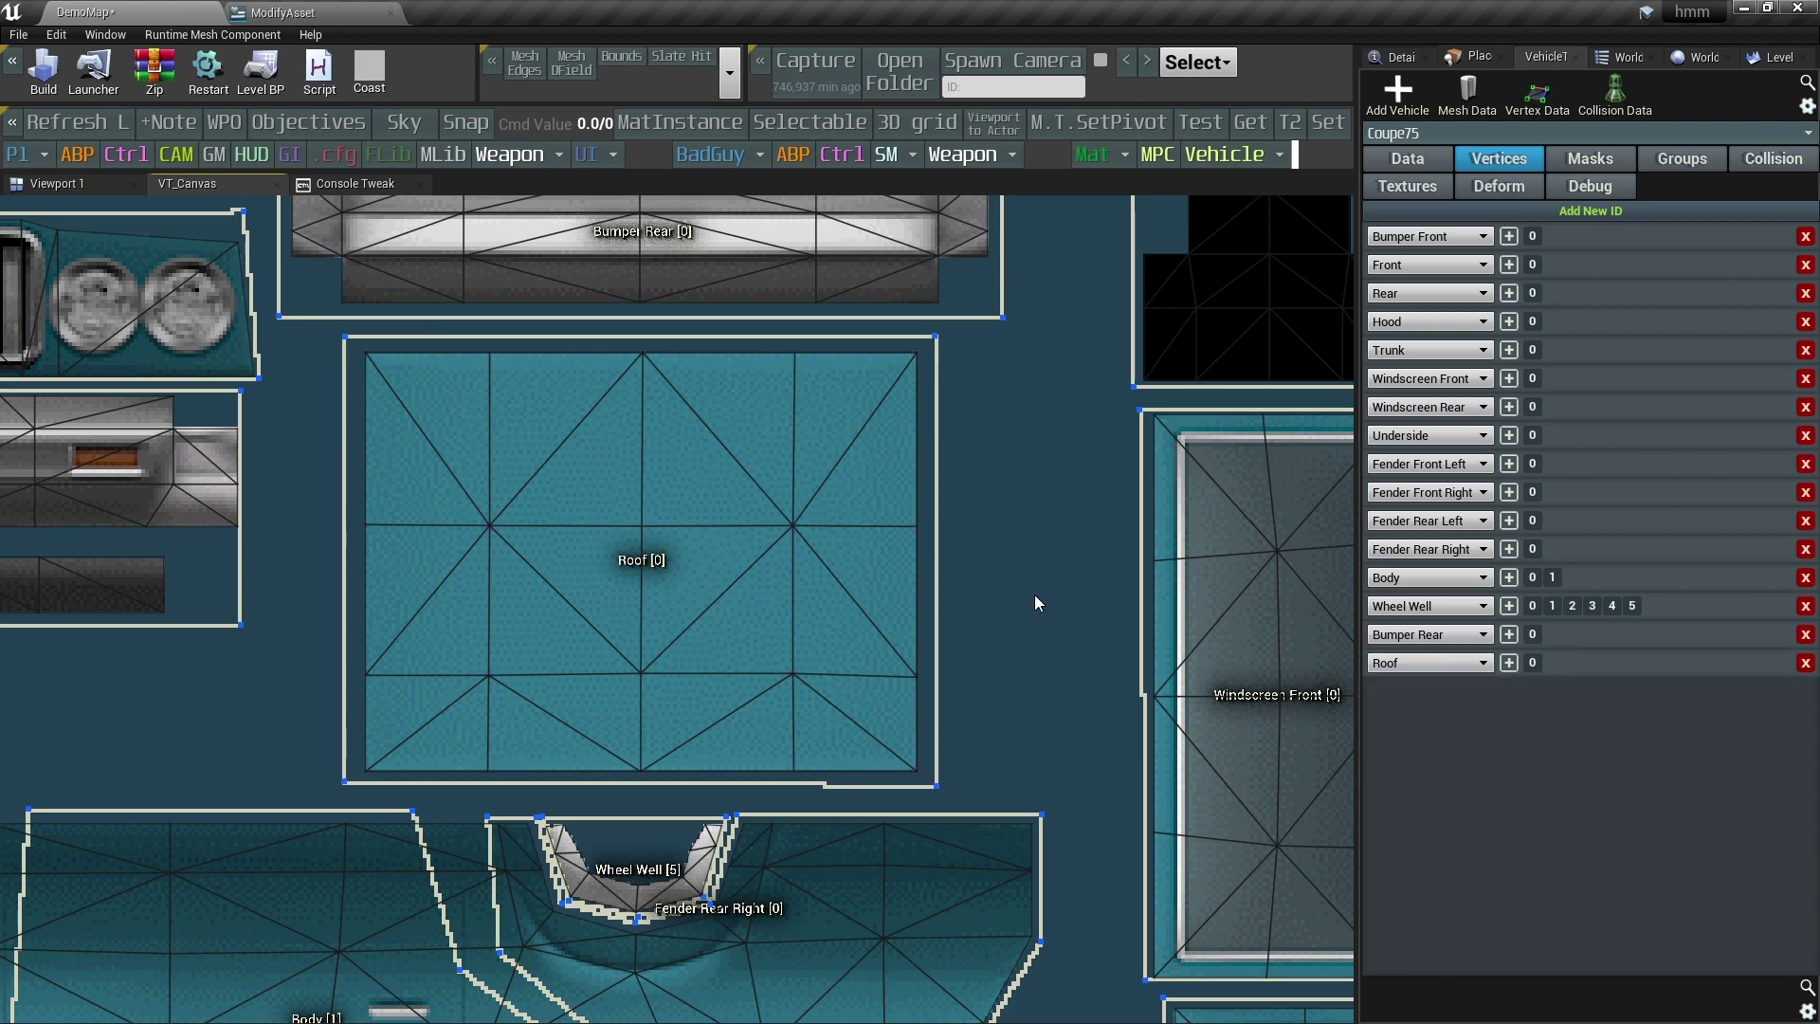
scroll(1035, 594, "down", 3)
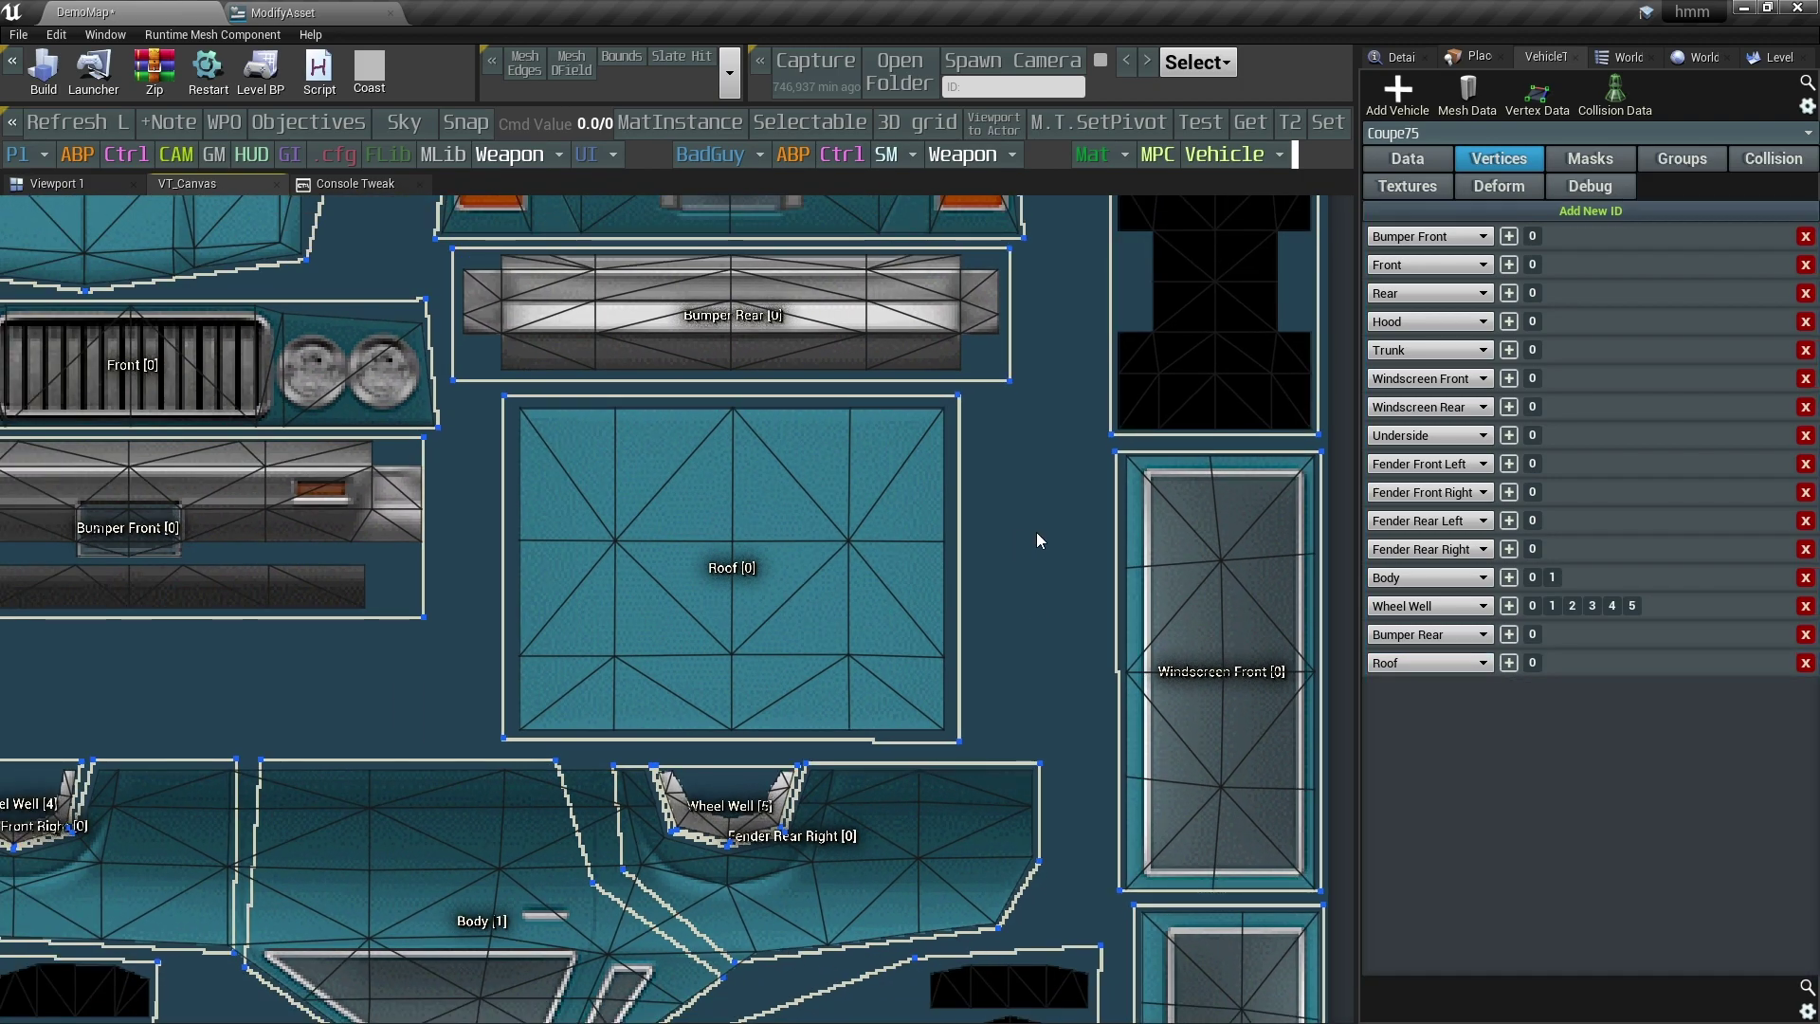
left_click(958, 394, "alt")
left_click(957, 739, "alt")
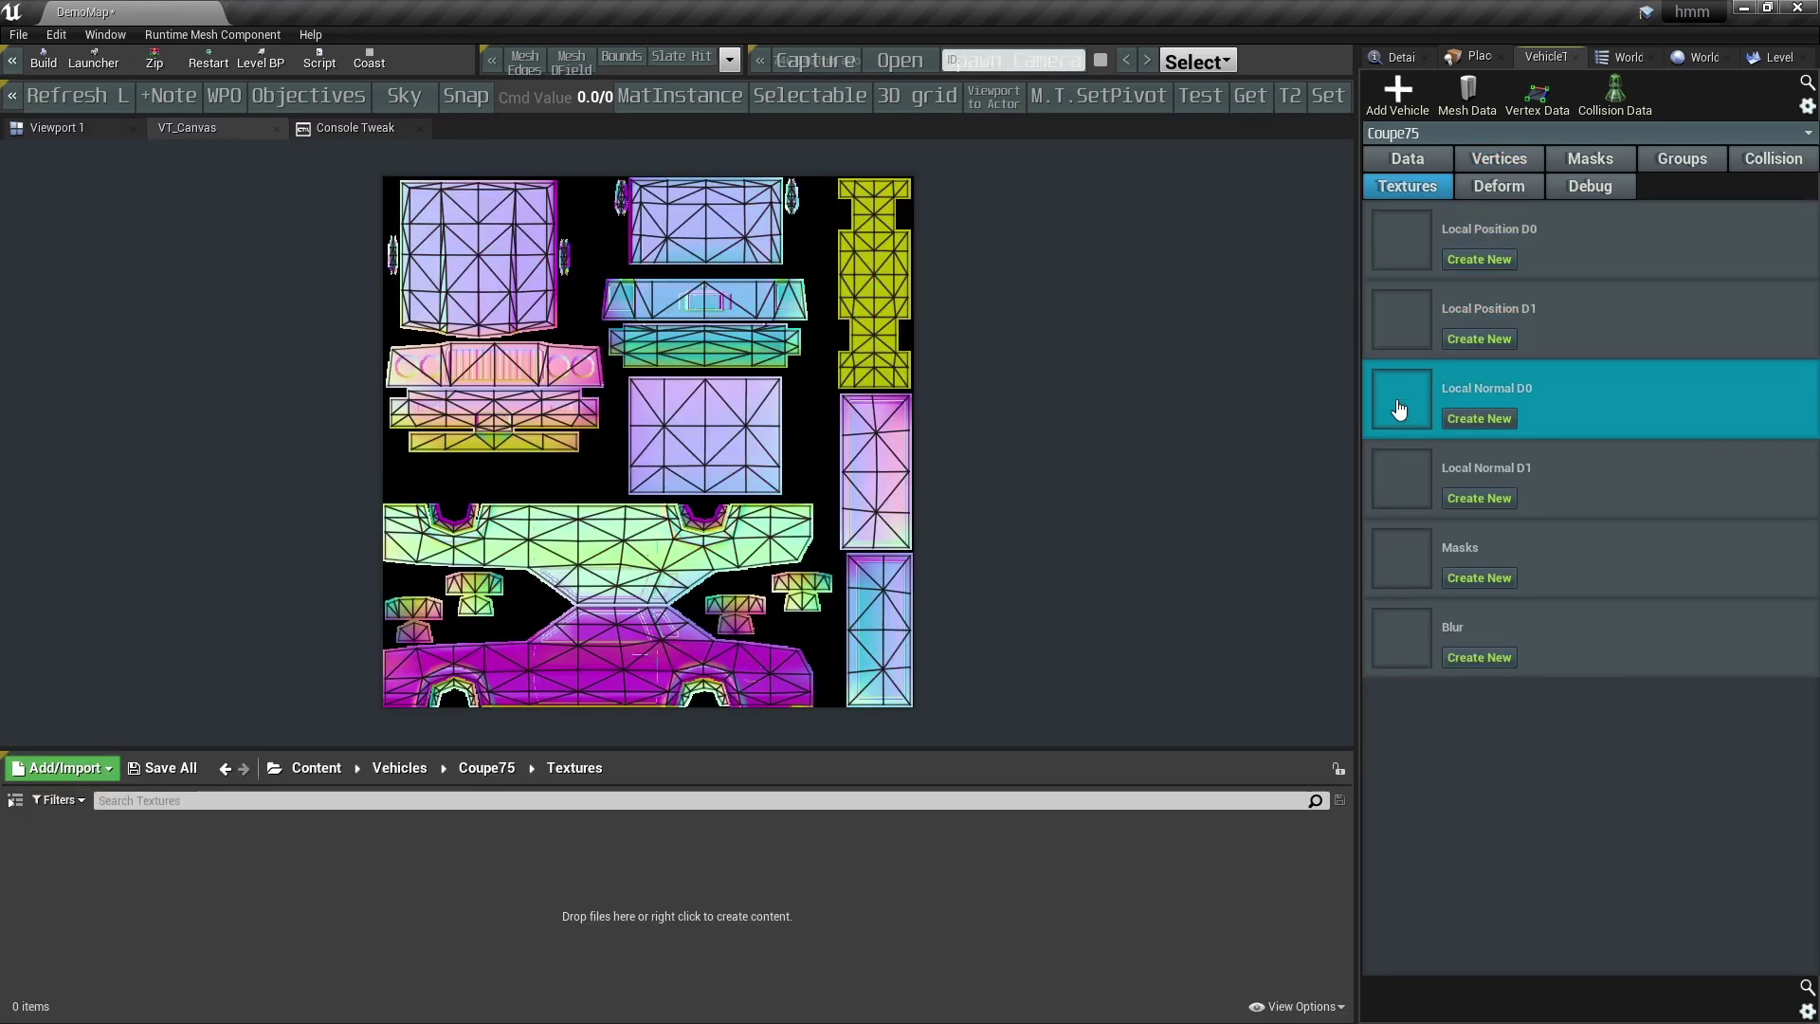
Create the Local Position D0, Local Position D1, Local Normal D0, Local Normal D1 and Masks textures for Coupe75.
left_click(1479, 259)
left_click(1481, 340)
left_click(1479, 419)
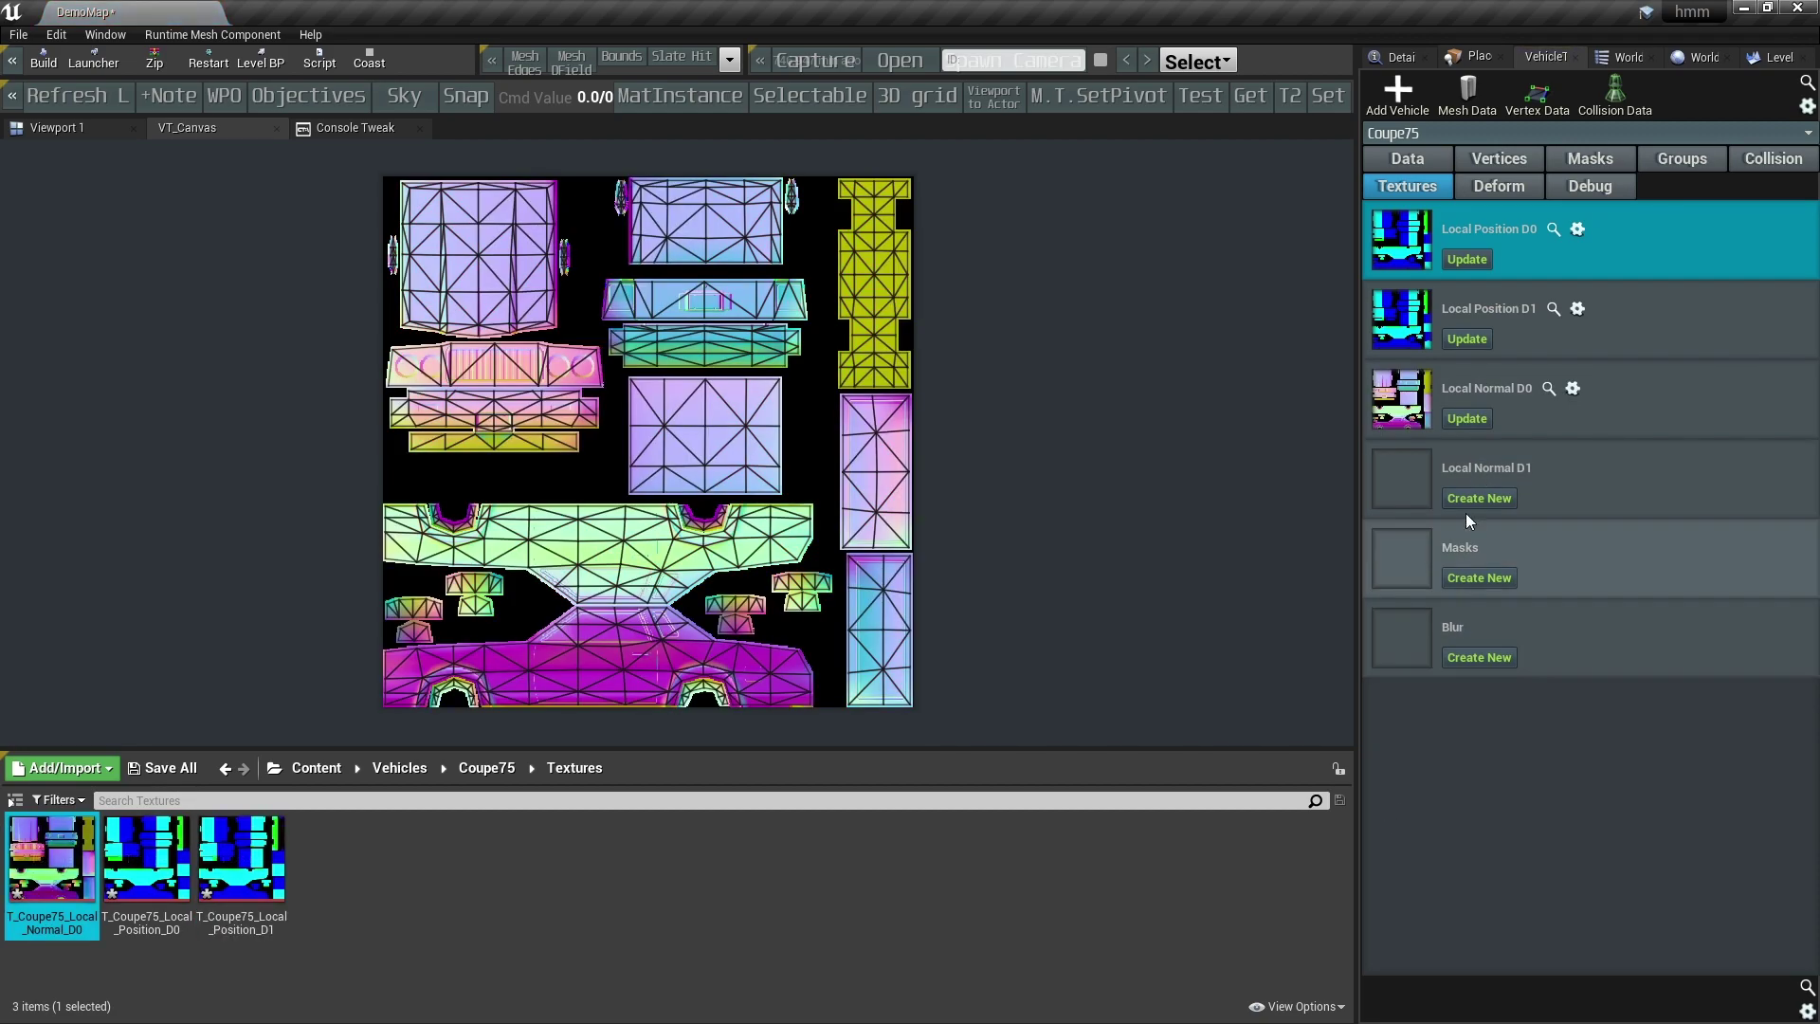
left_click(1479, 498)
left_click(1479, 577)
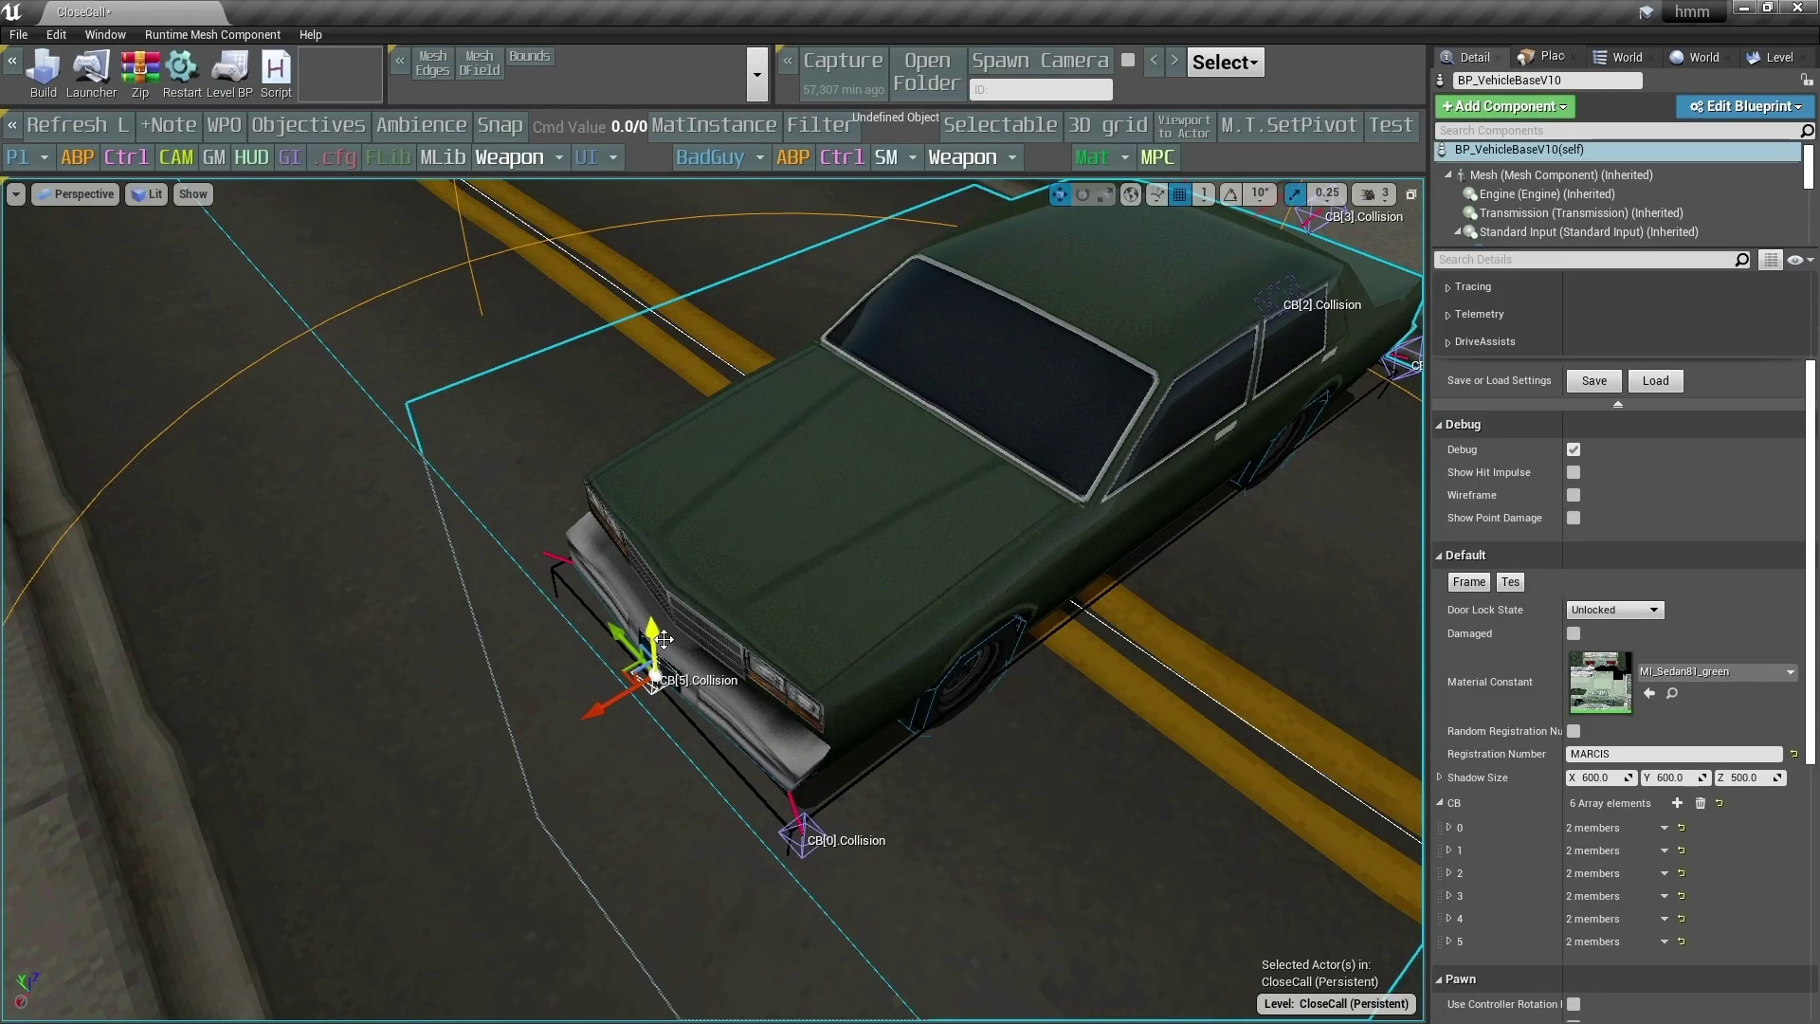
Raise the CB[5] collision point at the green car's front bumper to the front edge of the hood.
left_click_drag(664, 637, 864, 626)
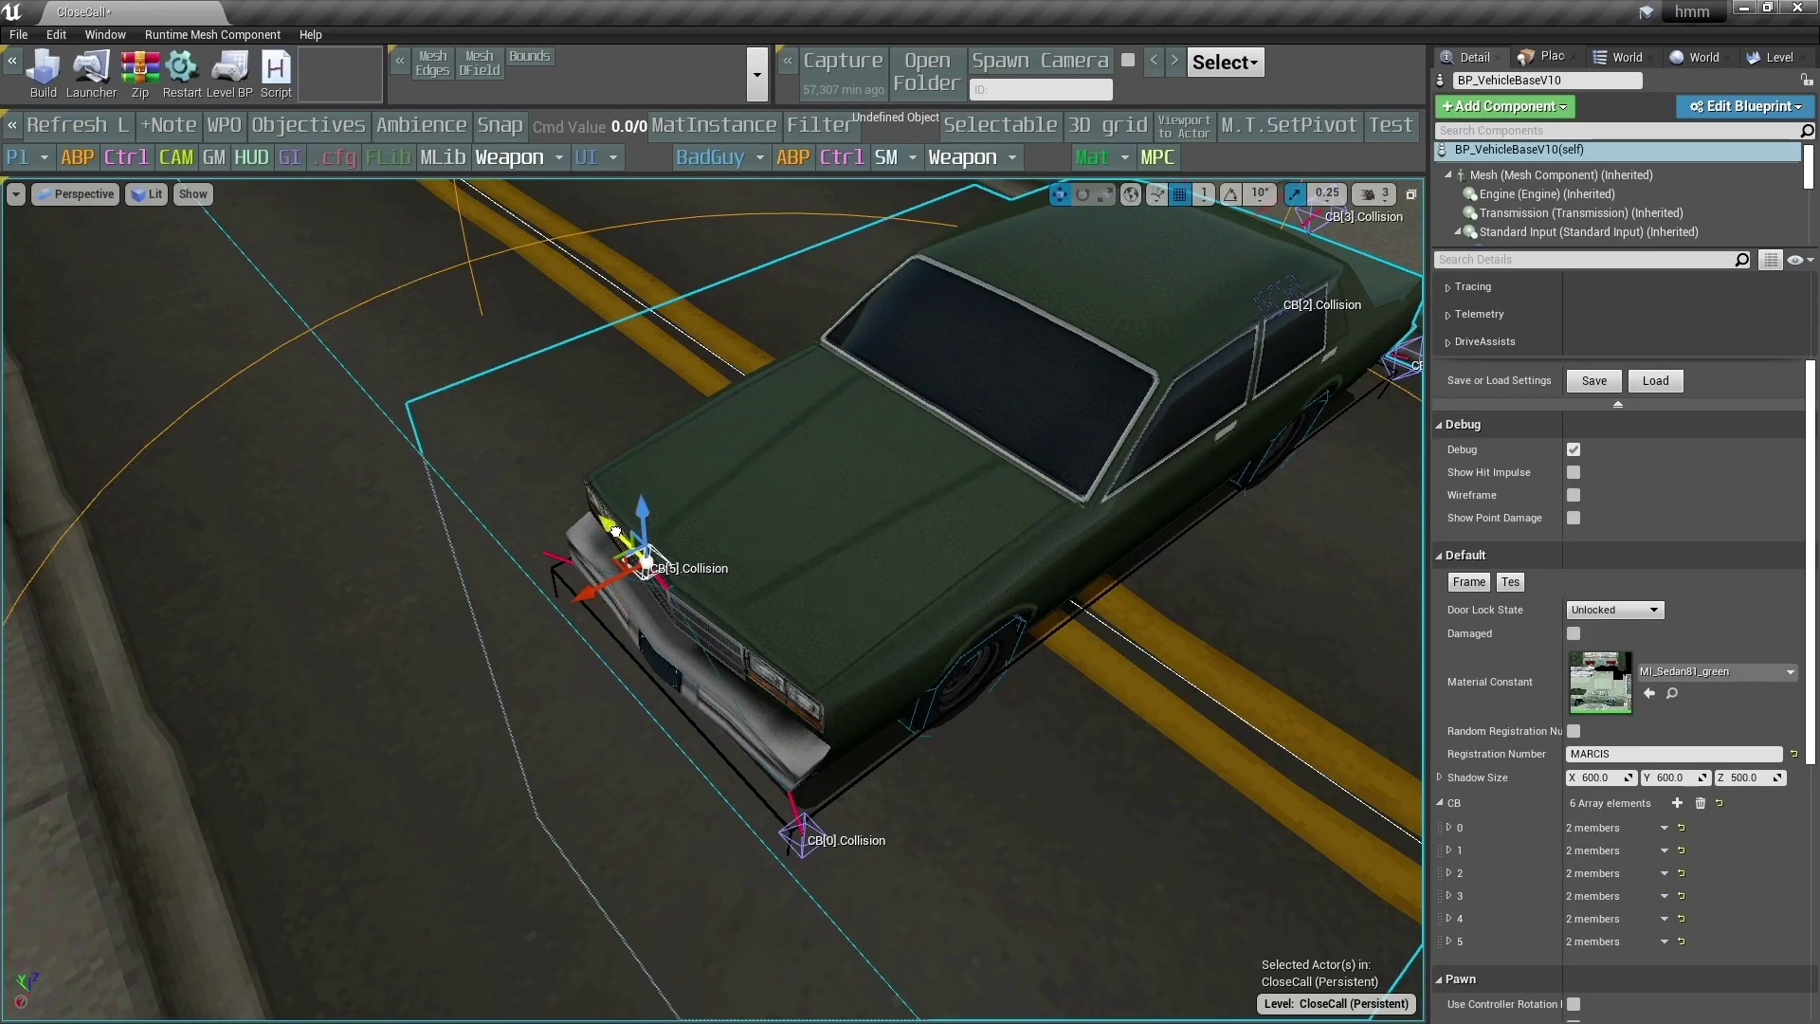
key("w")
right_click_drag(901, 646, 1033, 730)
right_click_drag(512, 661, 427, 668)
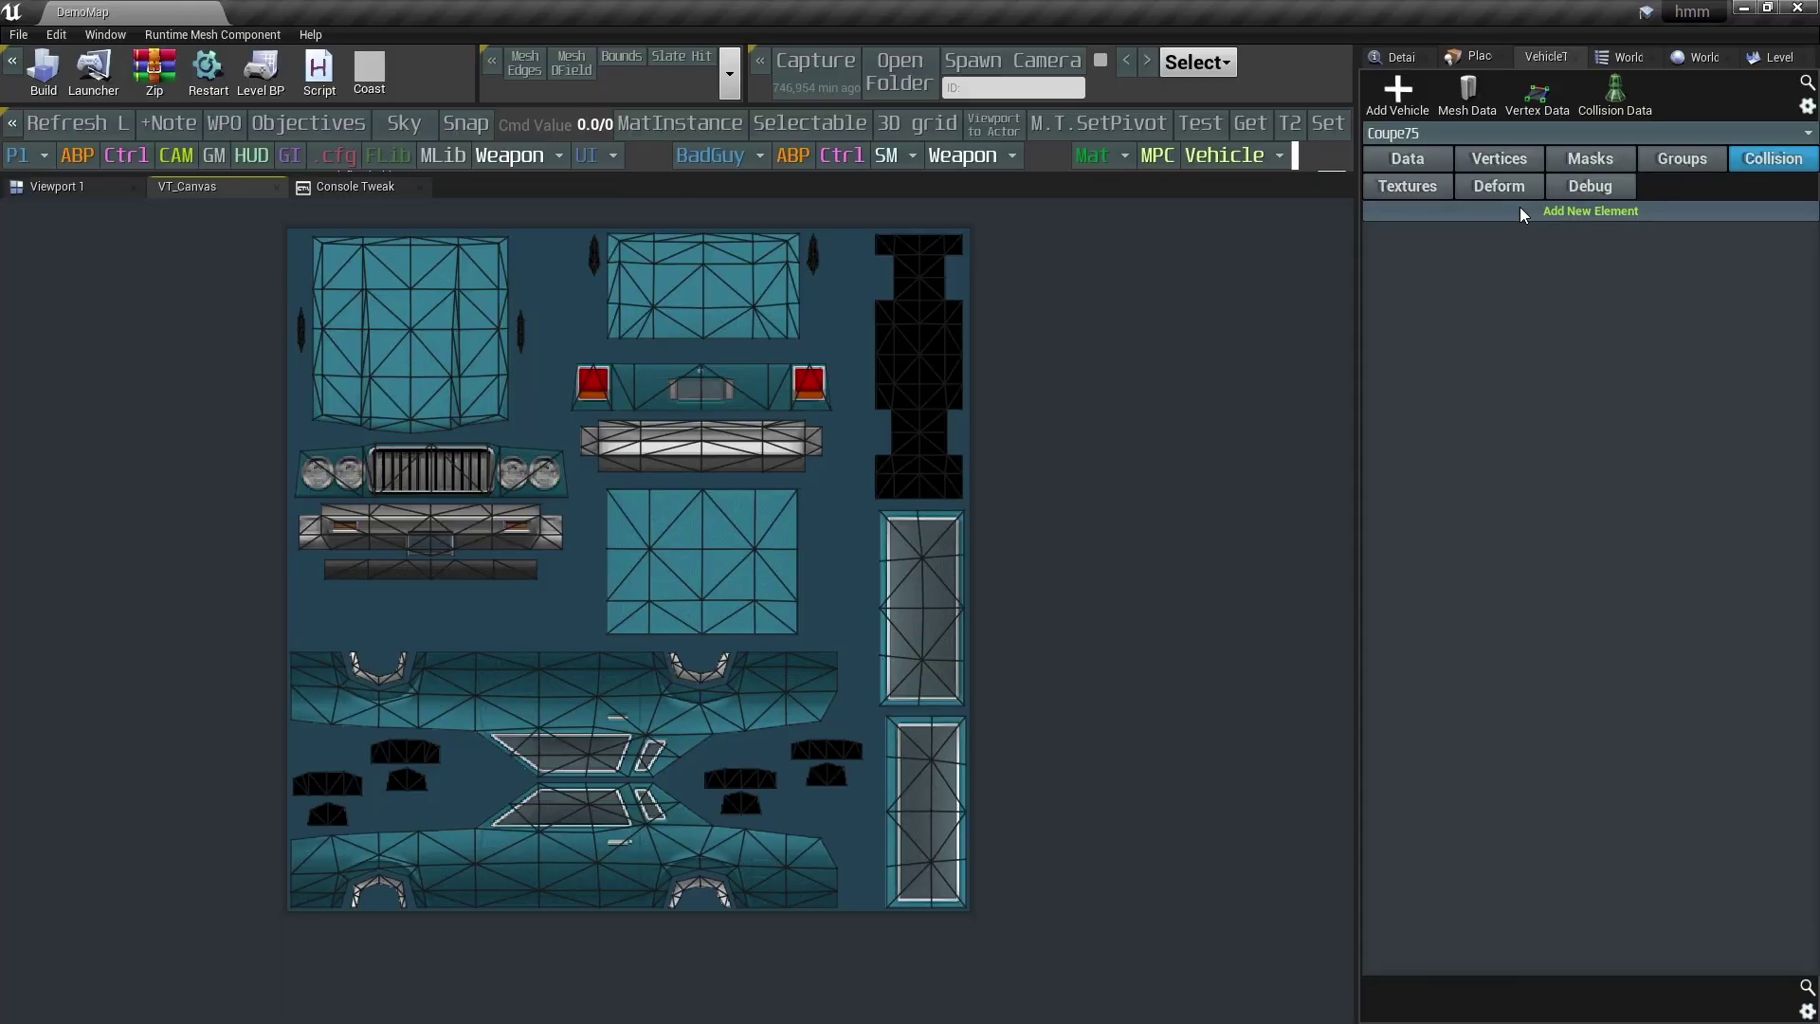
Add a collision element and place its first two points at the right-hand corners of the front grille panel.
left_click(1521, 209)
scroll(624, 557, "up", 4)
right_click_drag(602, 718, 635, 897)
scroll(474, 650, "up", 2)
right_click_drag(462, 650, 505, 713)
left_click(617, 710)
left_click_drag(634, 723, 652, 732)
left_click(624, 622)
left_click_drag(630, 628, 631, 608)
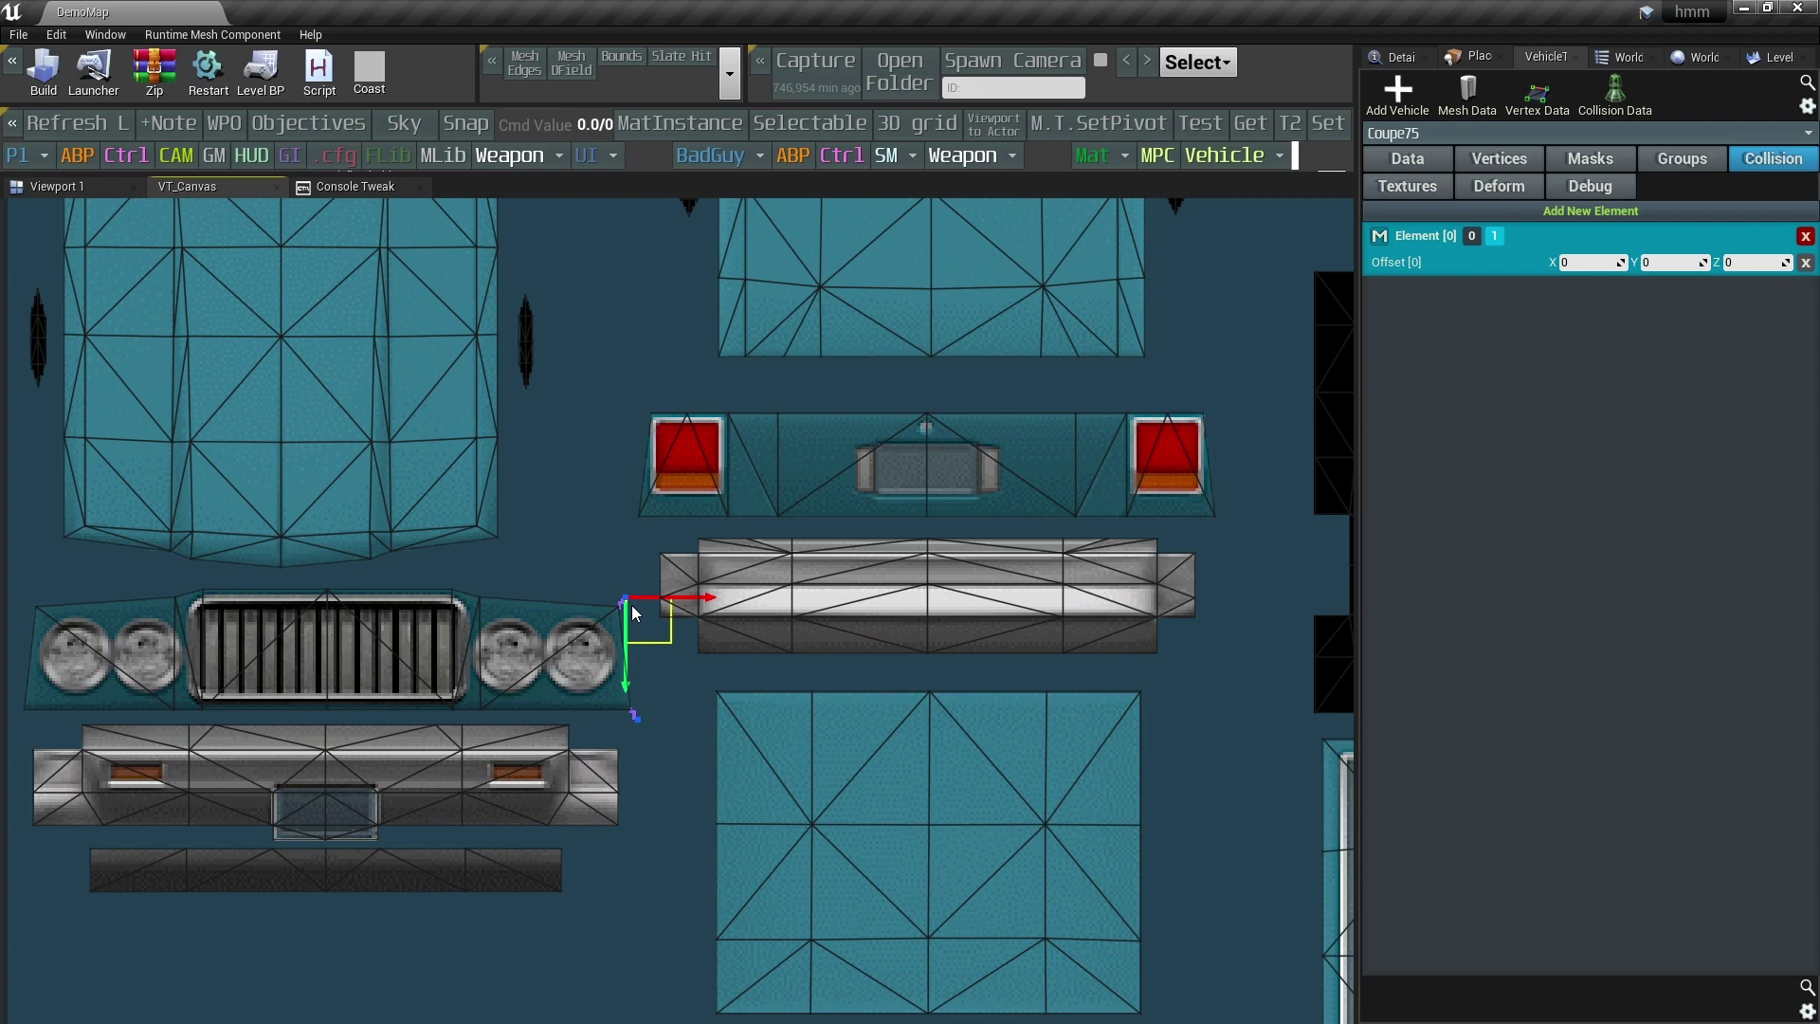
Place further points of the collision element along the hood's right edge and inside its front right portion.
left_click(510, 574)
right_click_drag(552, 494, 591, 589)
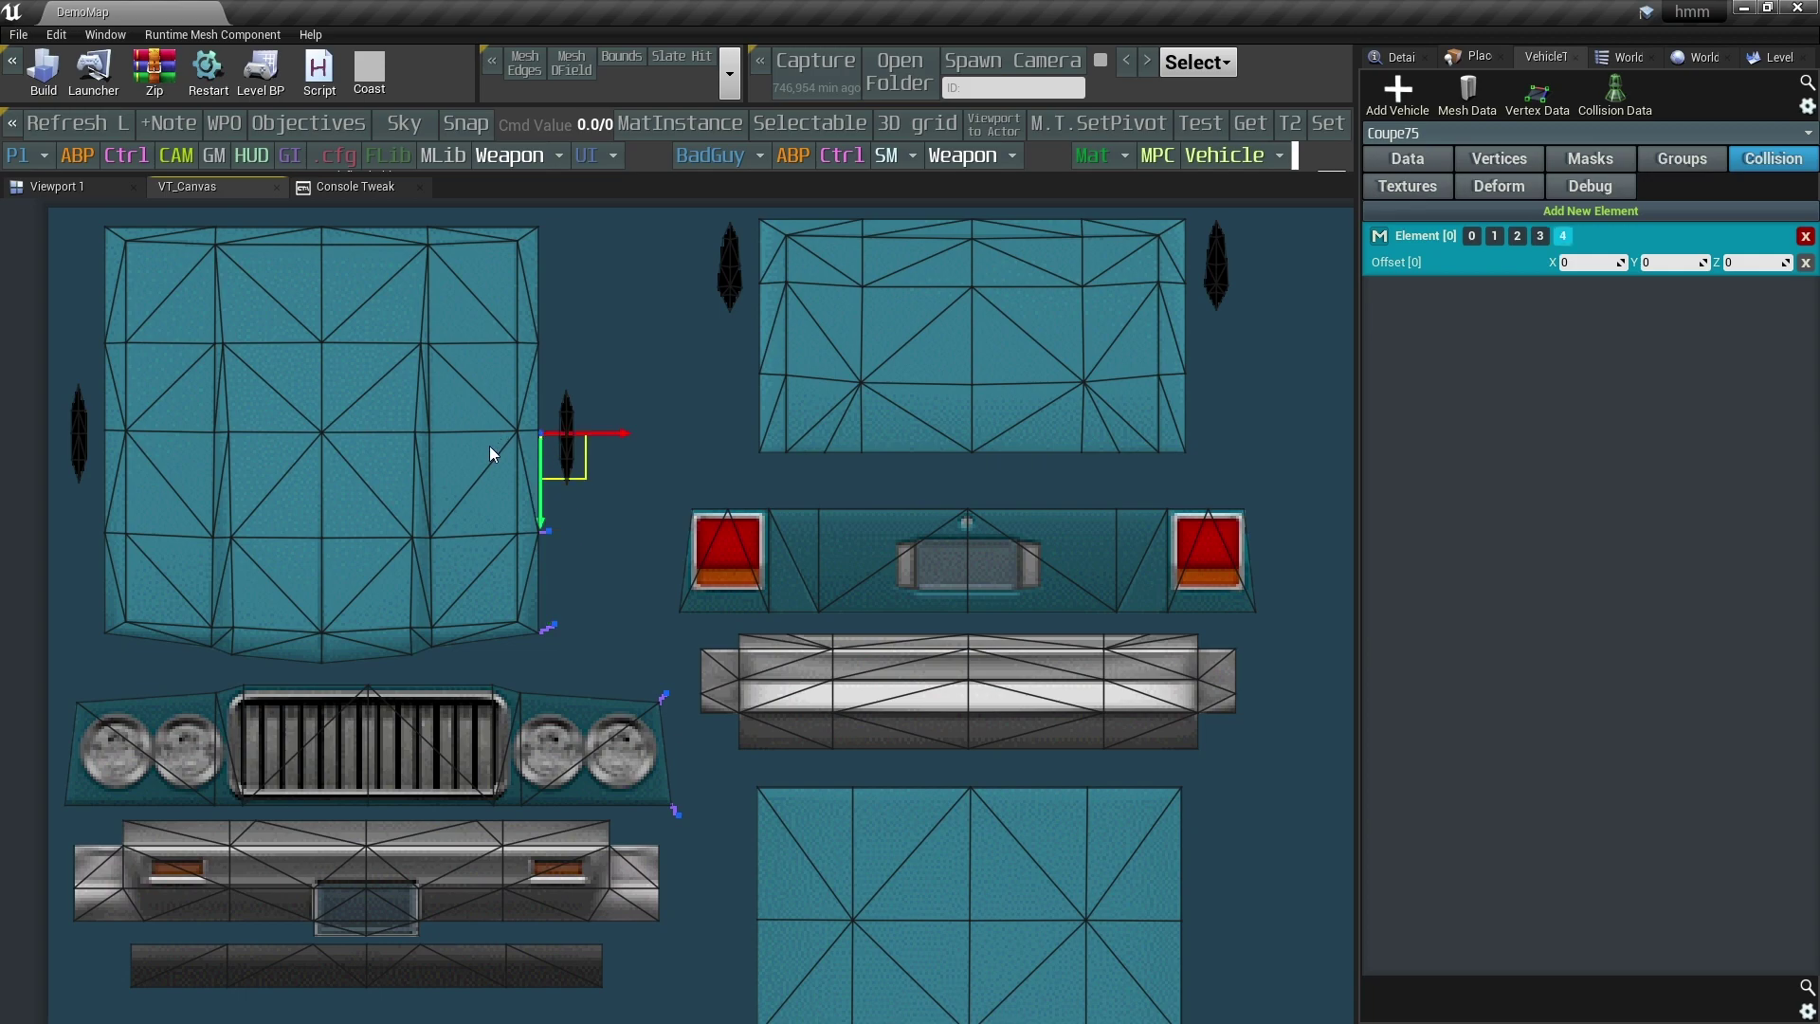
left_click_drag(537, 454, 453, 585)
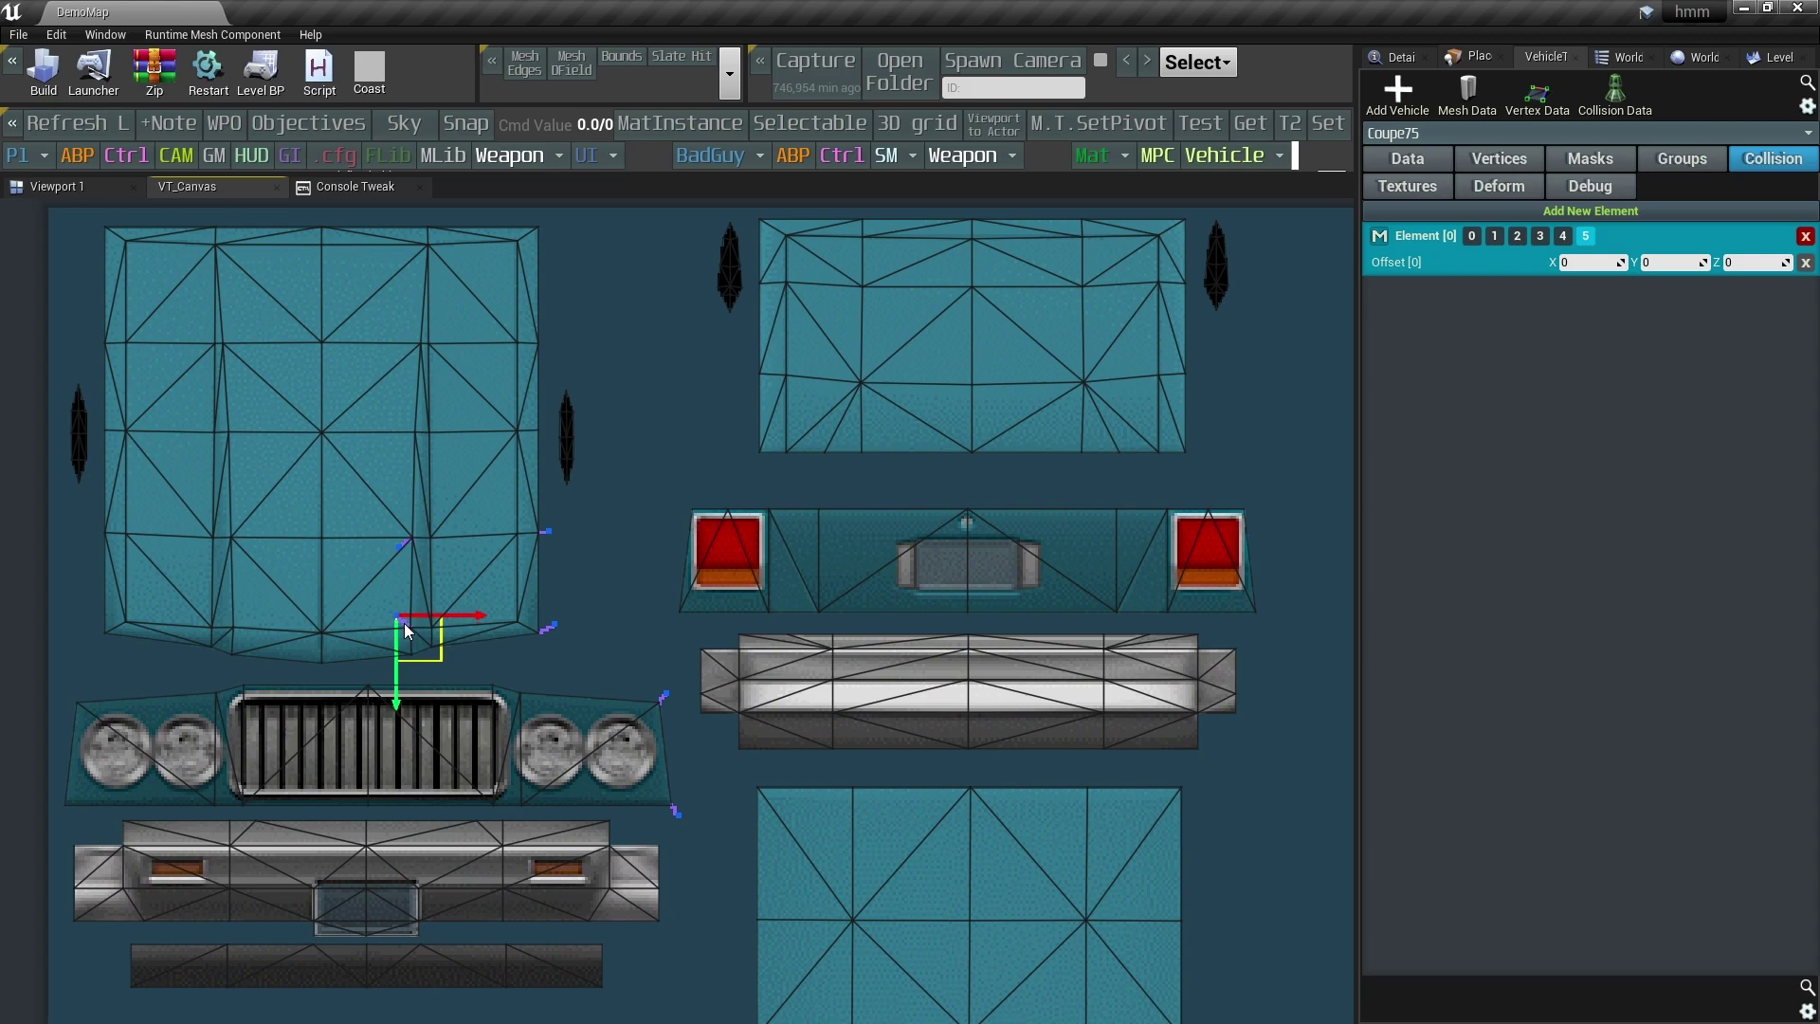
right_click_drag(541, 796, 548, 724)
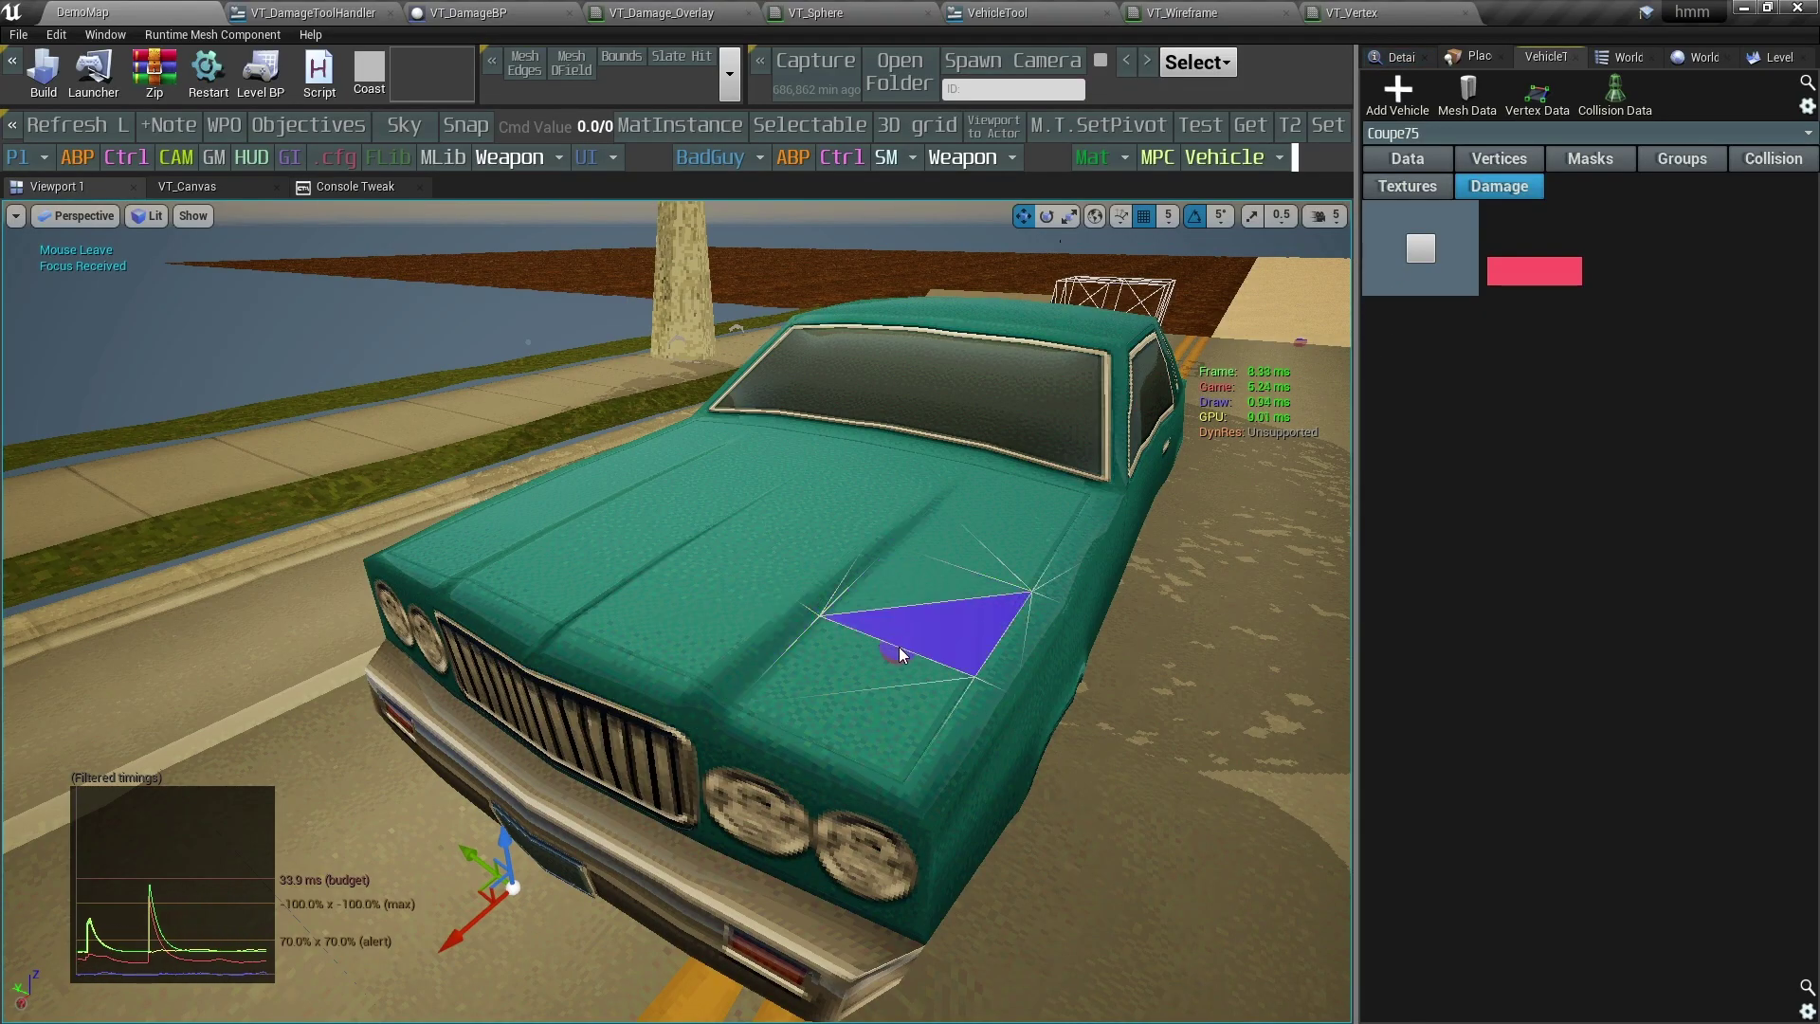
left_click_drag(850, 683, 951, 601)
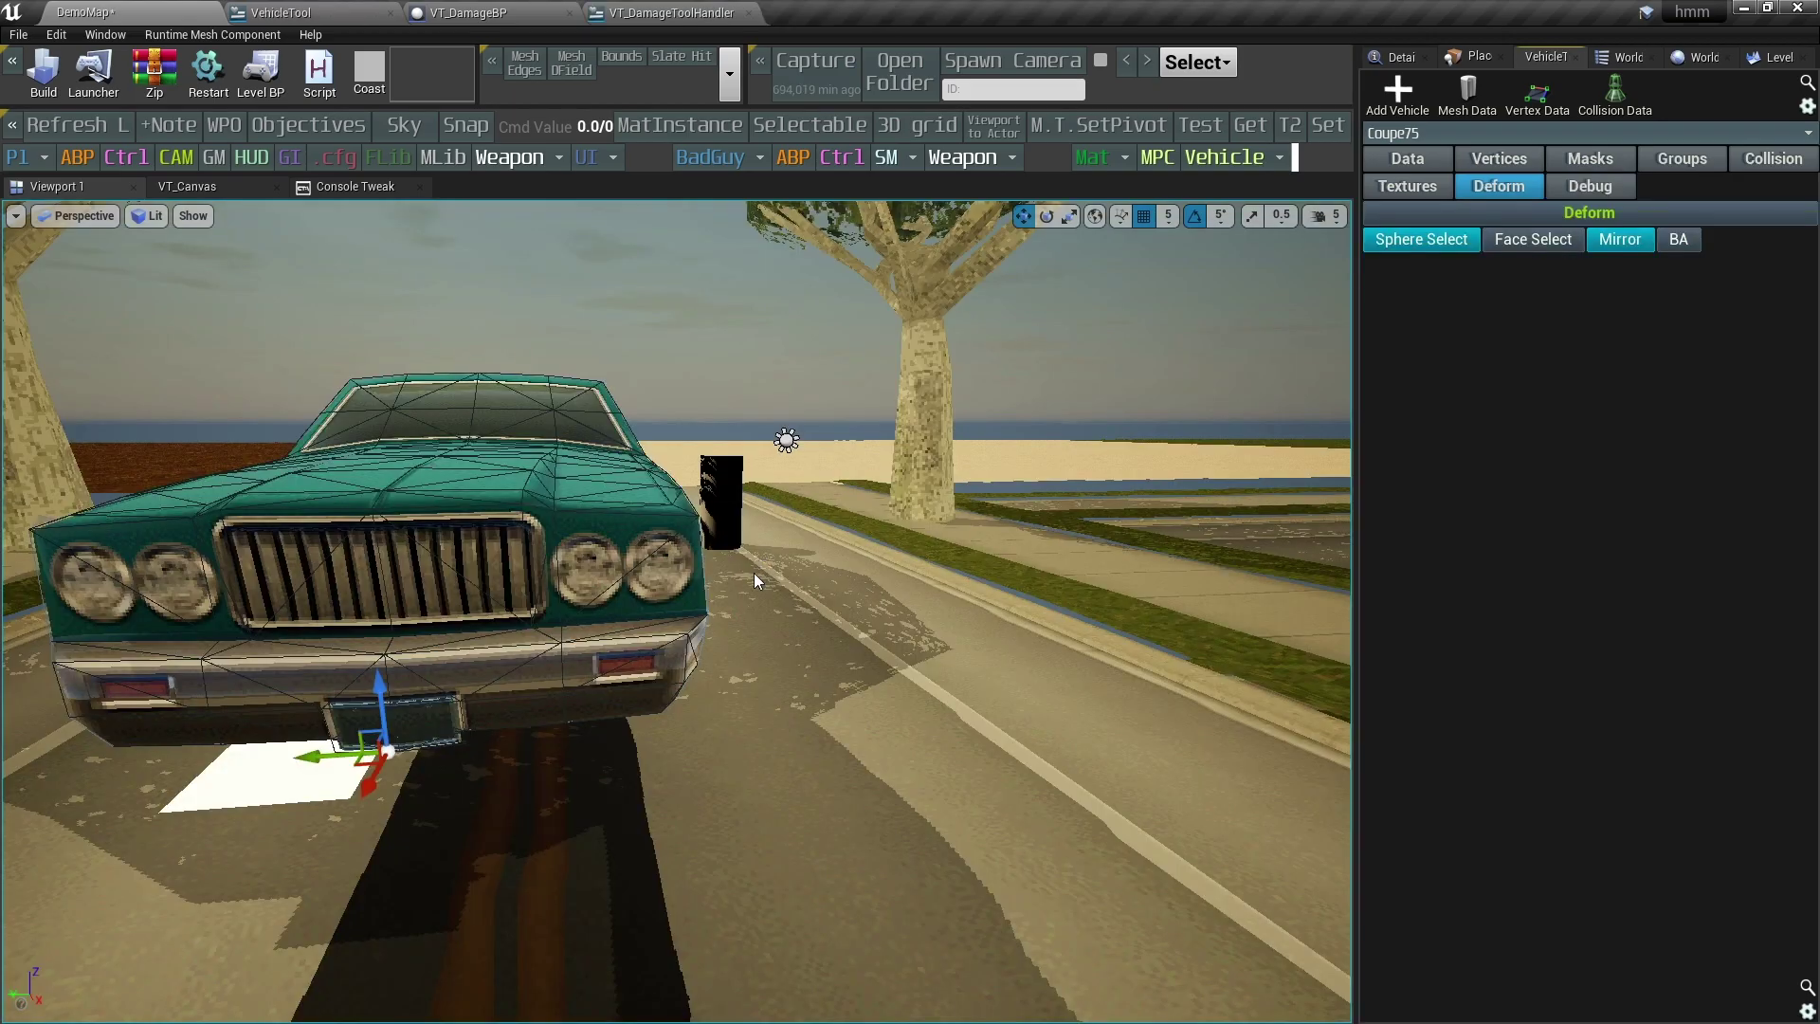
right_click_drag(754, 573, 706, 563)
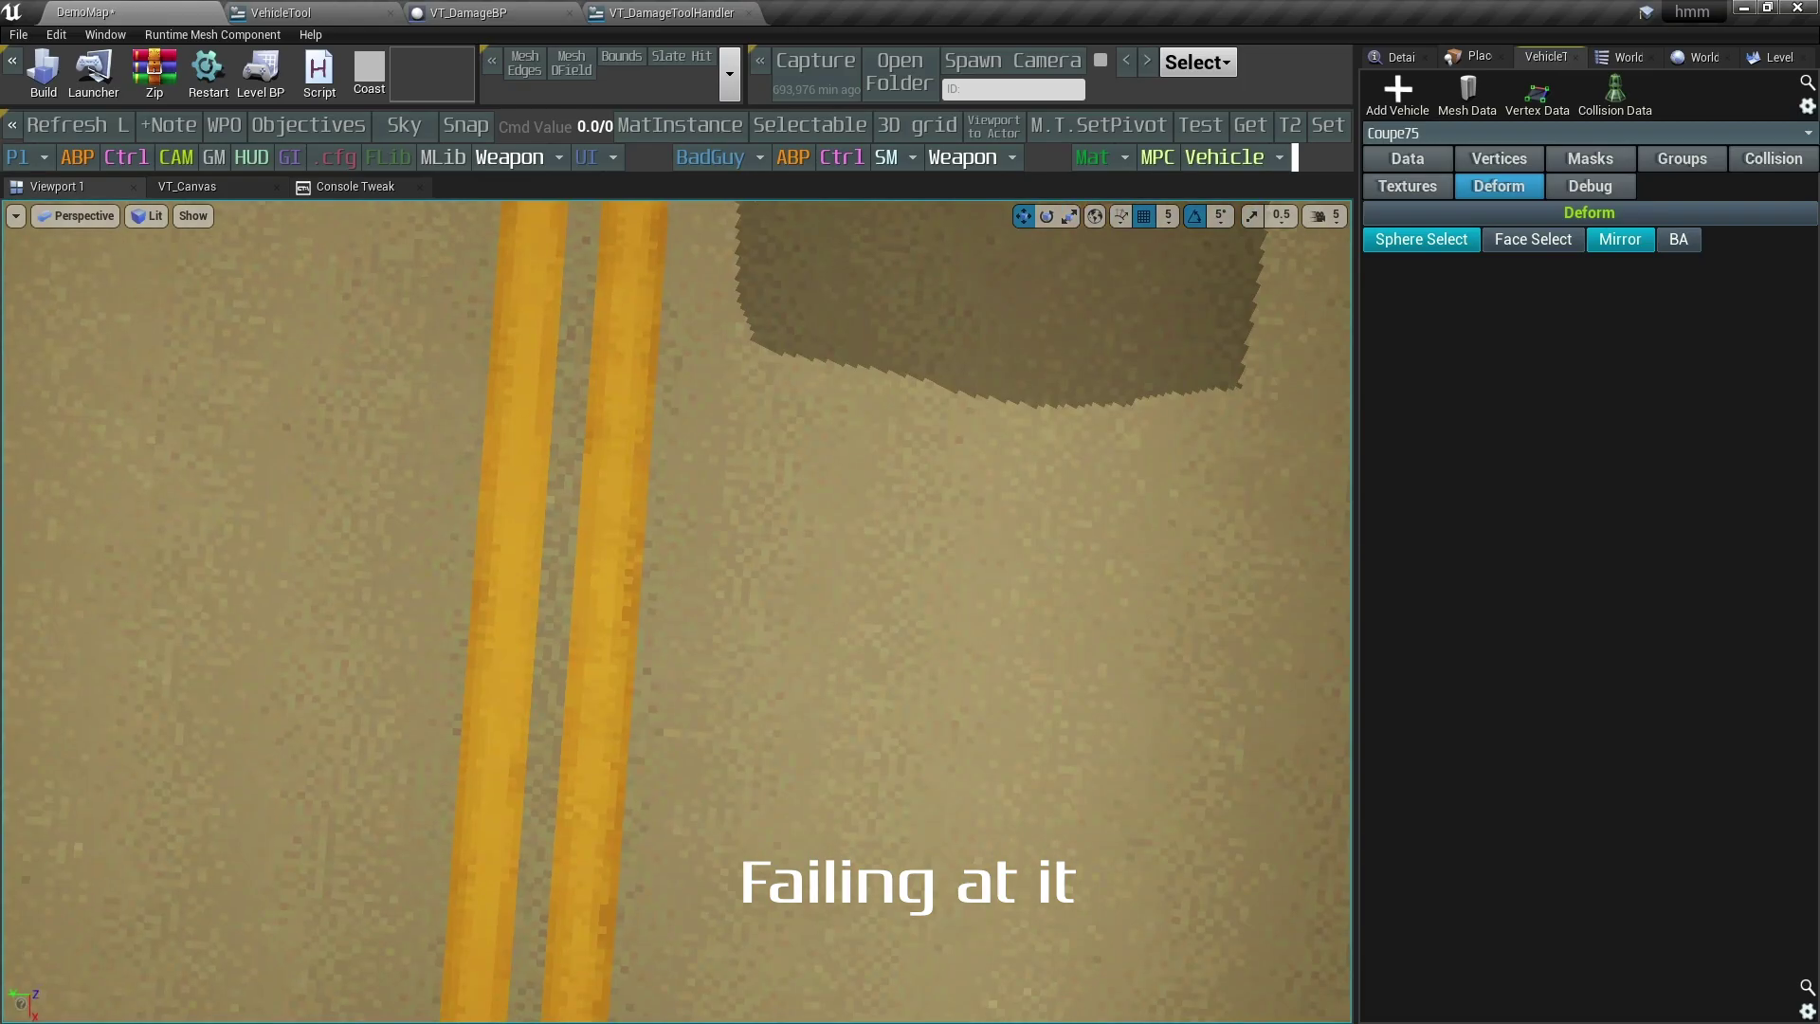
mouse_move(677, 610)
right_mouse_down()
mouse_move(379, 607)
mouse_move(663, 597)
right_mouse_up()
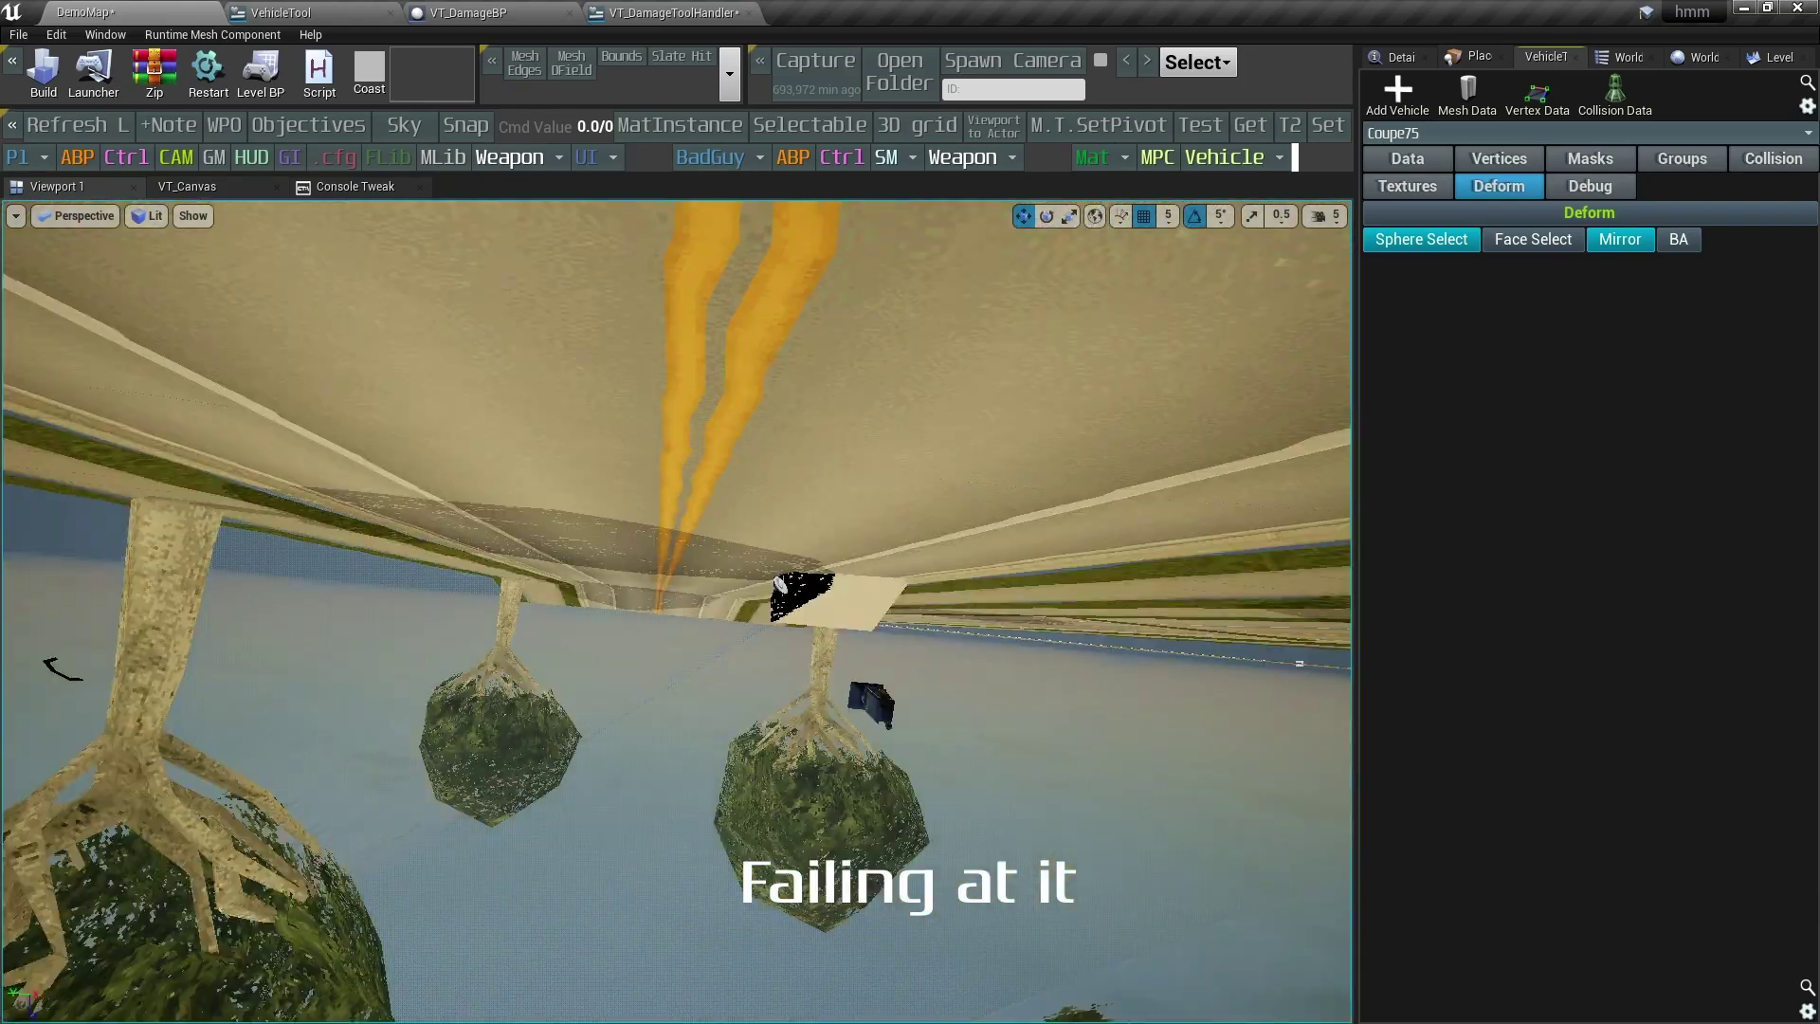
right_click_drag(676, 611, 854, 606)
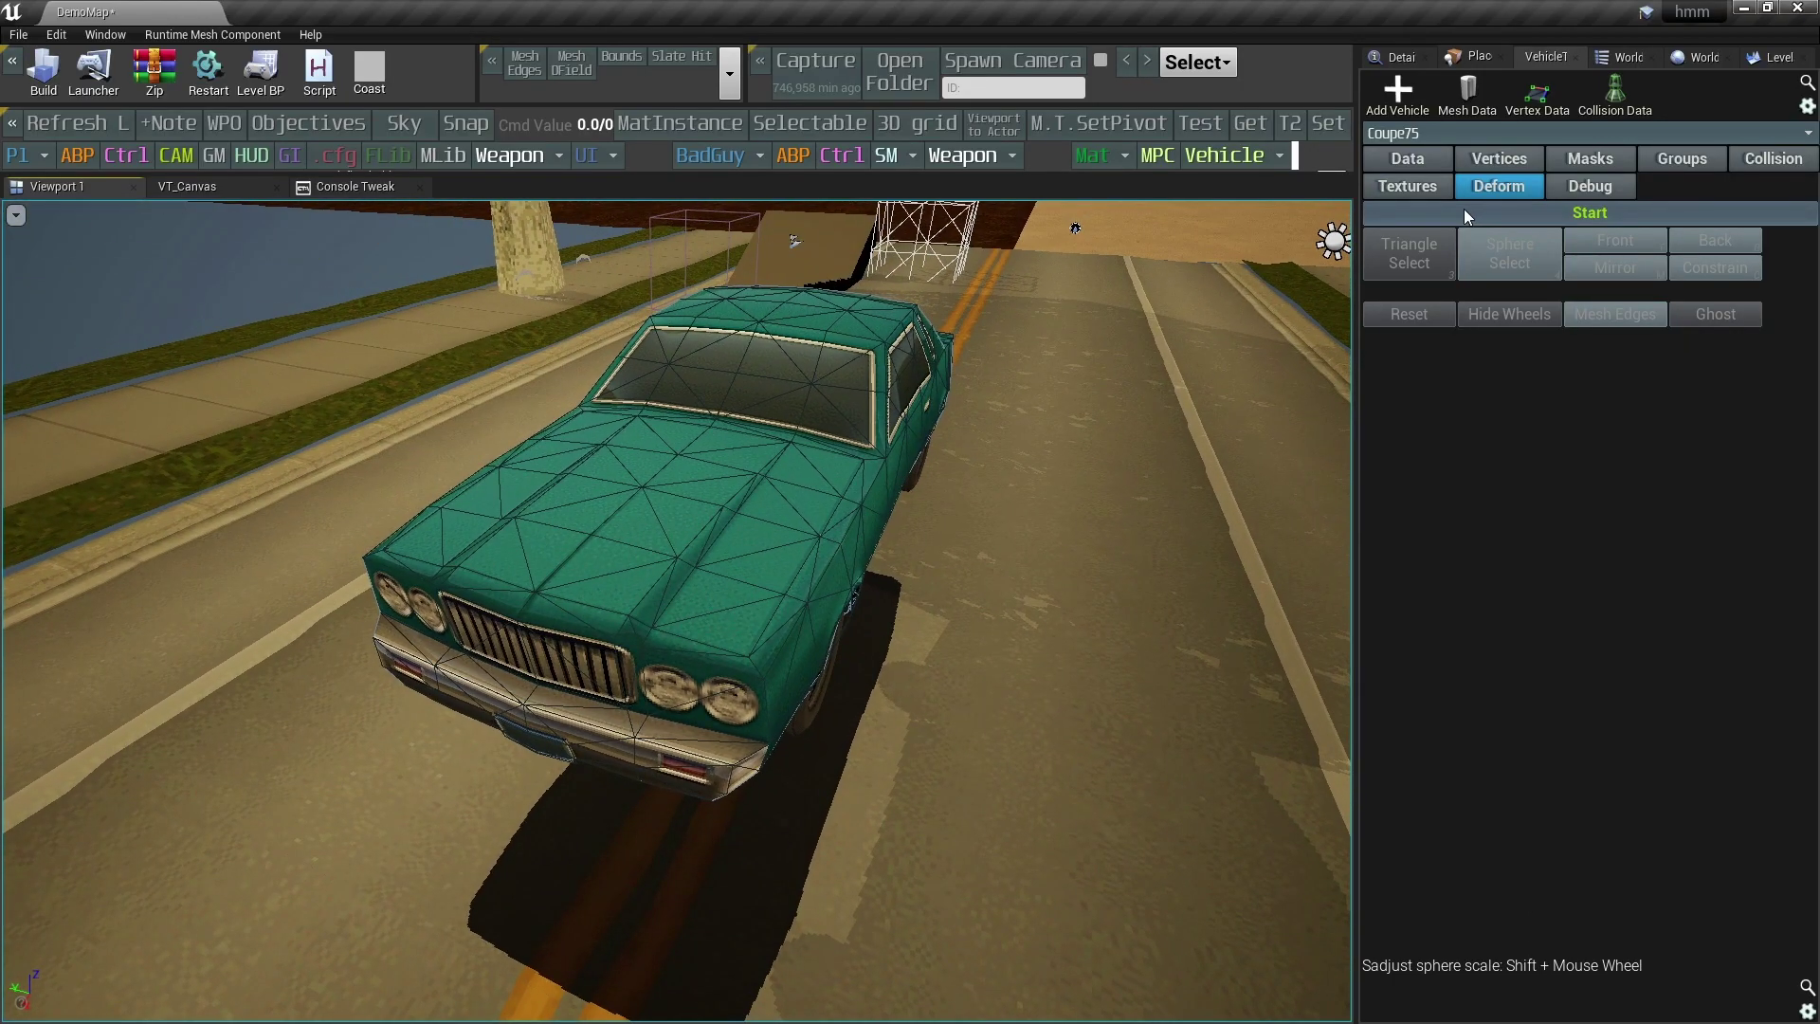
Start a deform session for Coupe75 with sphere selection.
left_click(1465, 210)
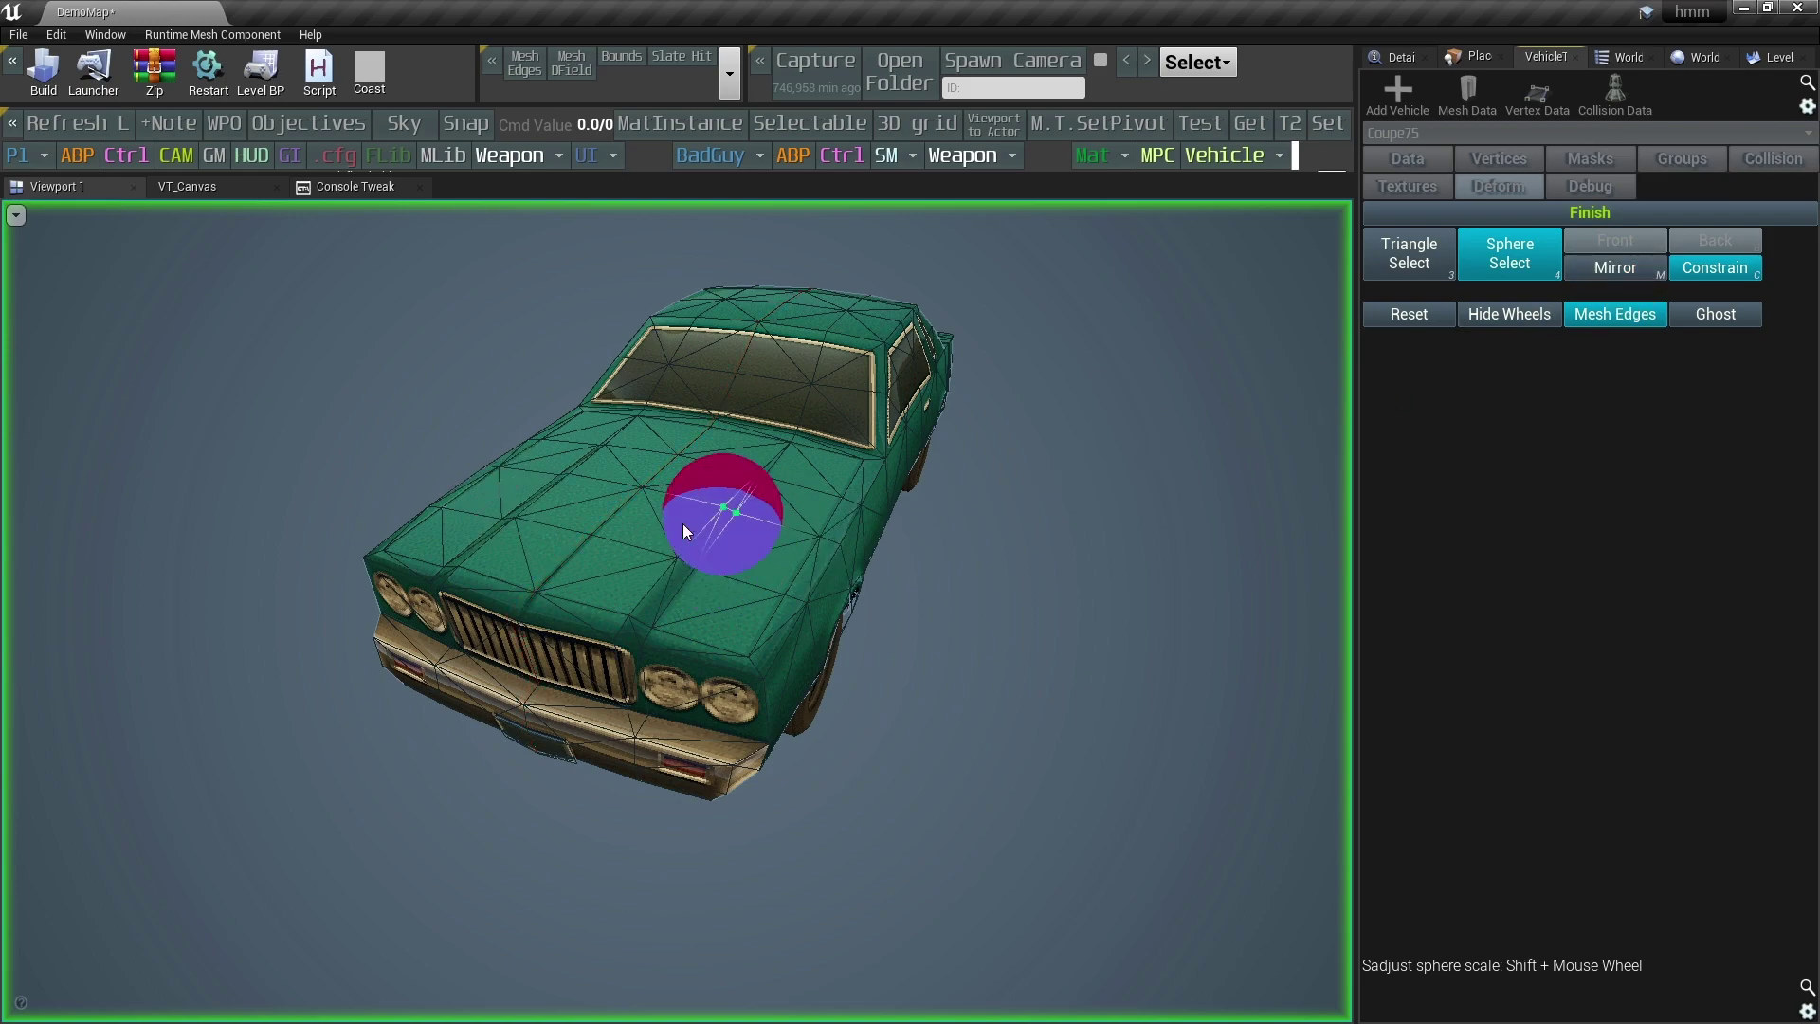
key("w")
right_click_drag(697, 602, 697, 606)
right_click_drag(578, 550, 682, 612)
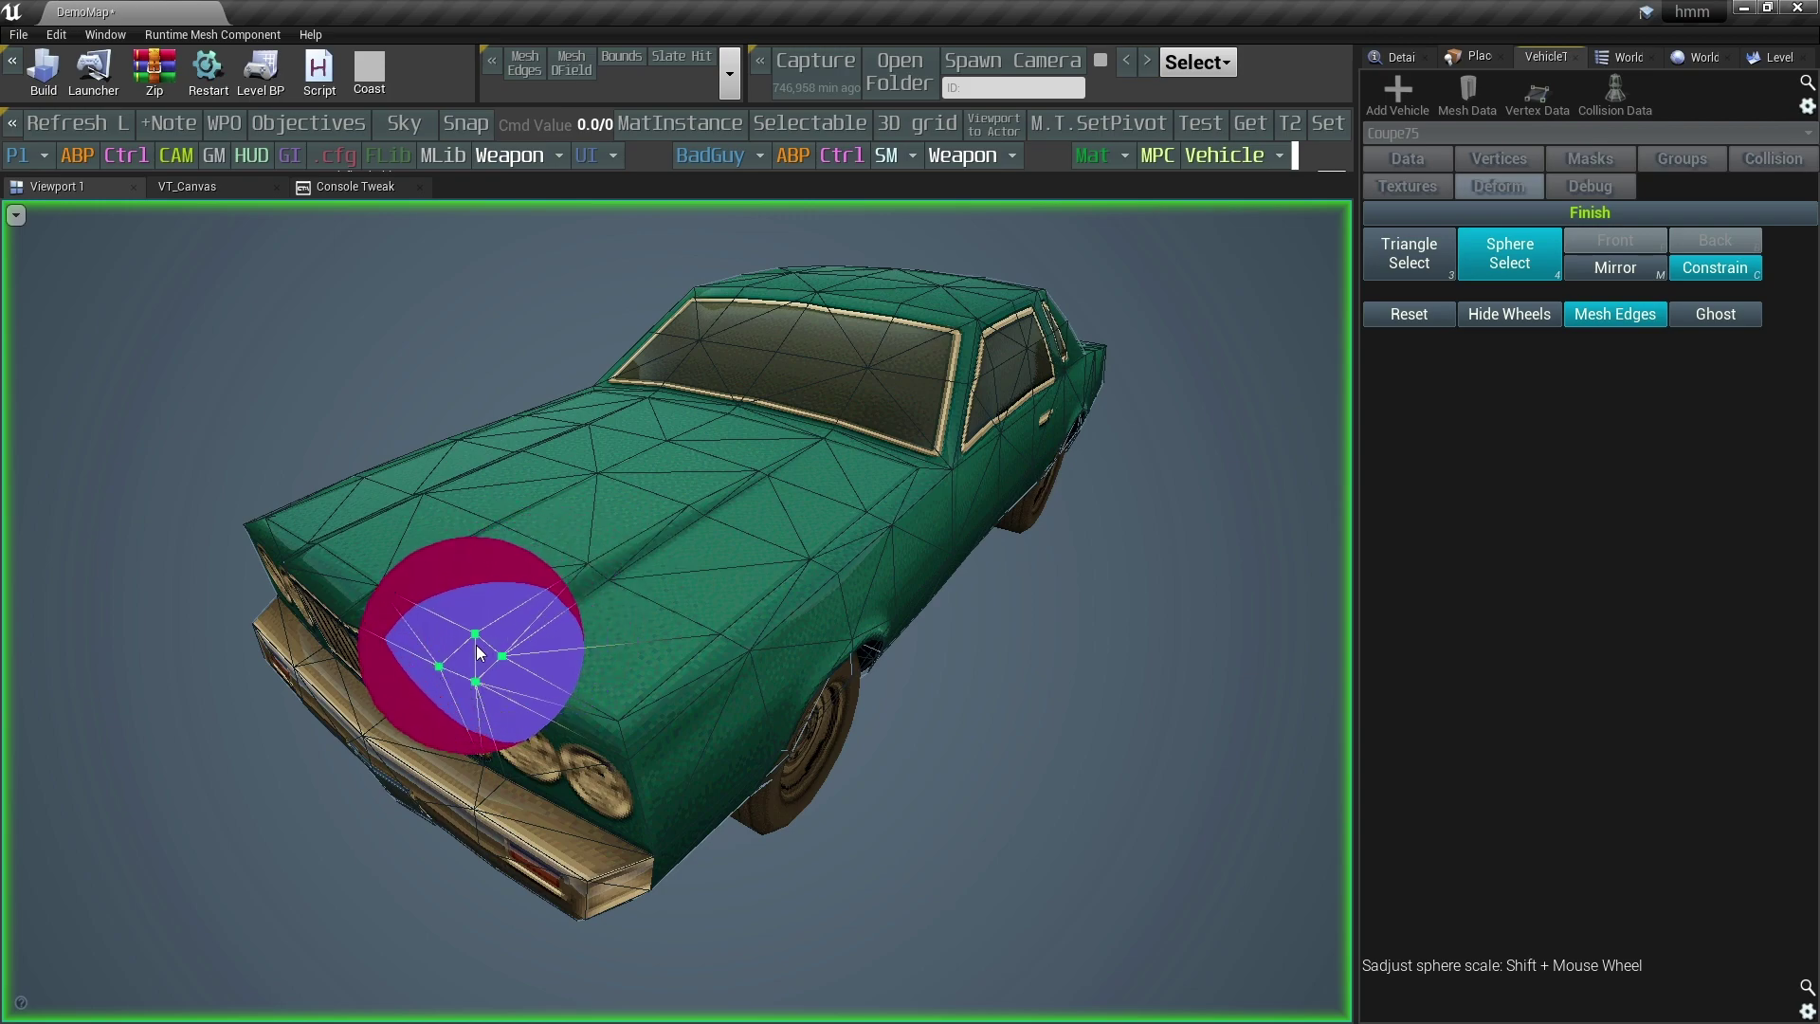
Try pulling the hood vertices out of place with sphere selection, adjusting the sphere's size.
left_click_drag(482, 651, 514, 635)
mouse_move(613, 565)
left_mouse_down()
mouse_move(611, 529)
mouse_move(702, 496)
mouse_move(705, 516)
left_mouse_up()
scroll(703, 516, "down", 3, "shift")
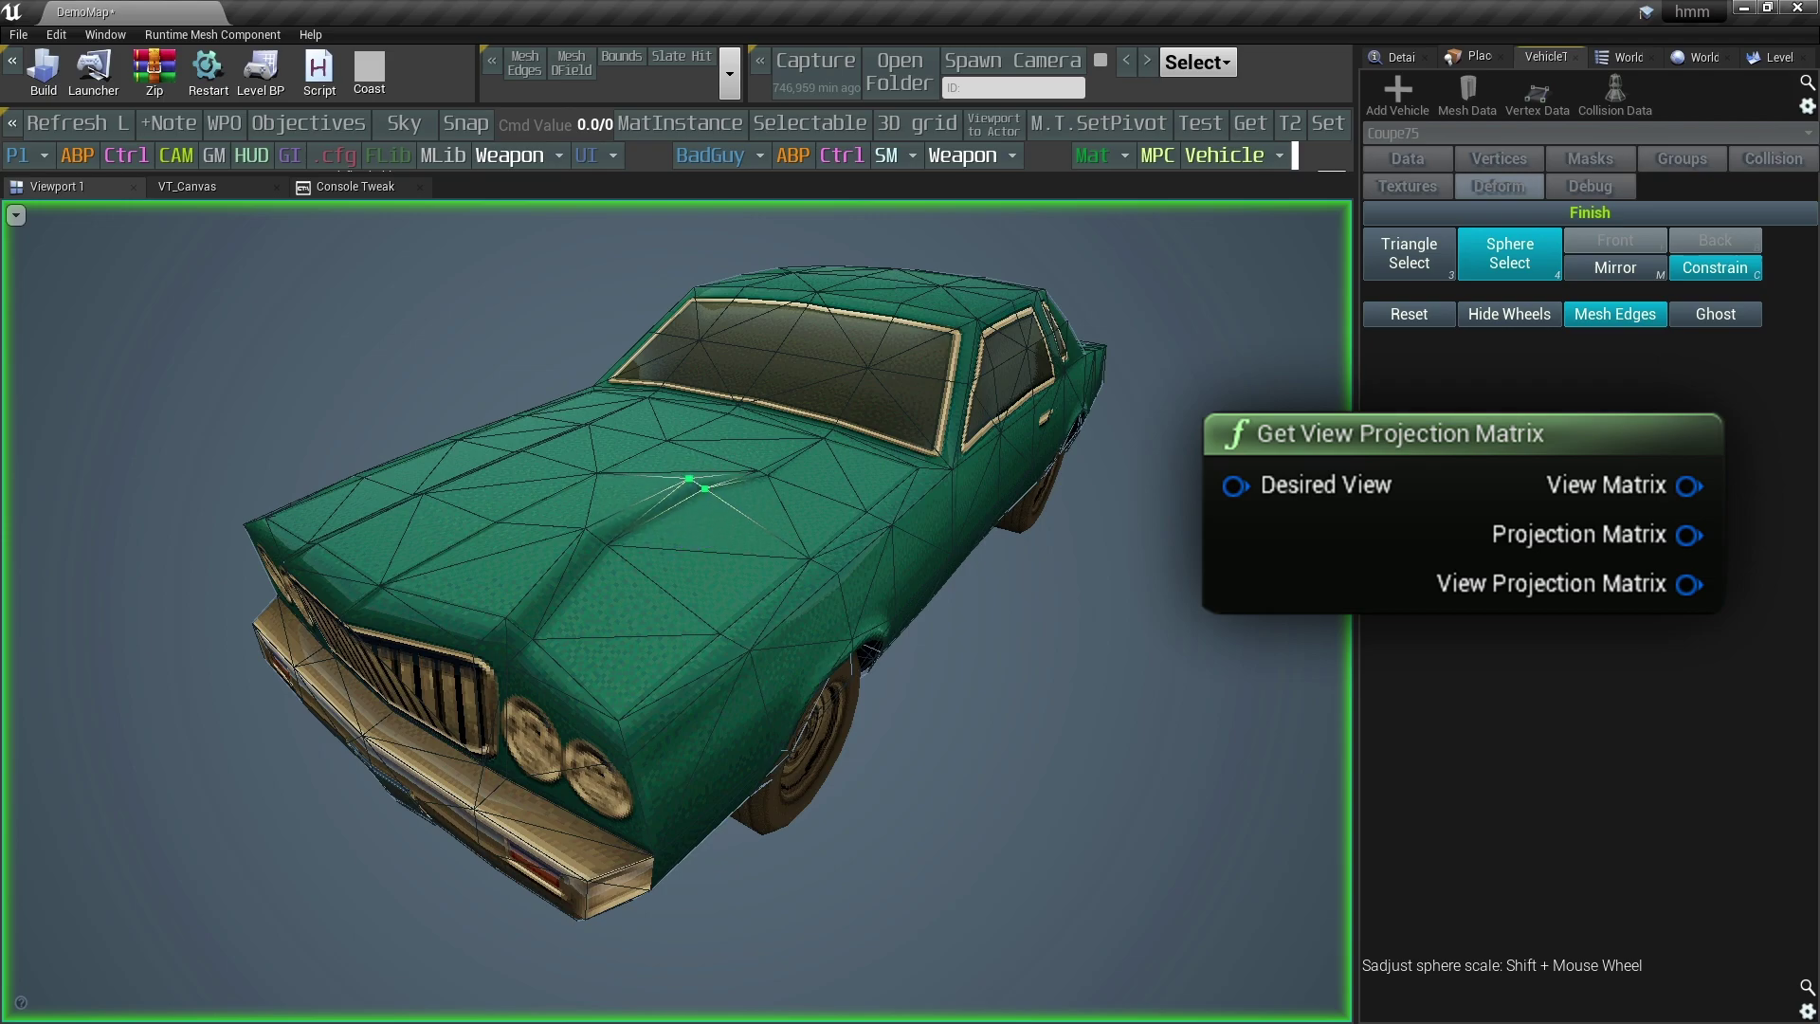
key("a")
right_click_drag(693, 512, 844, 512)
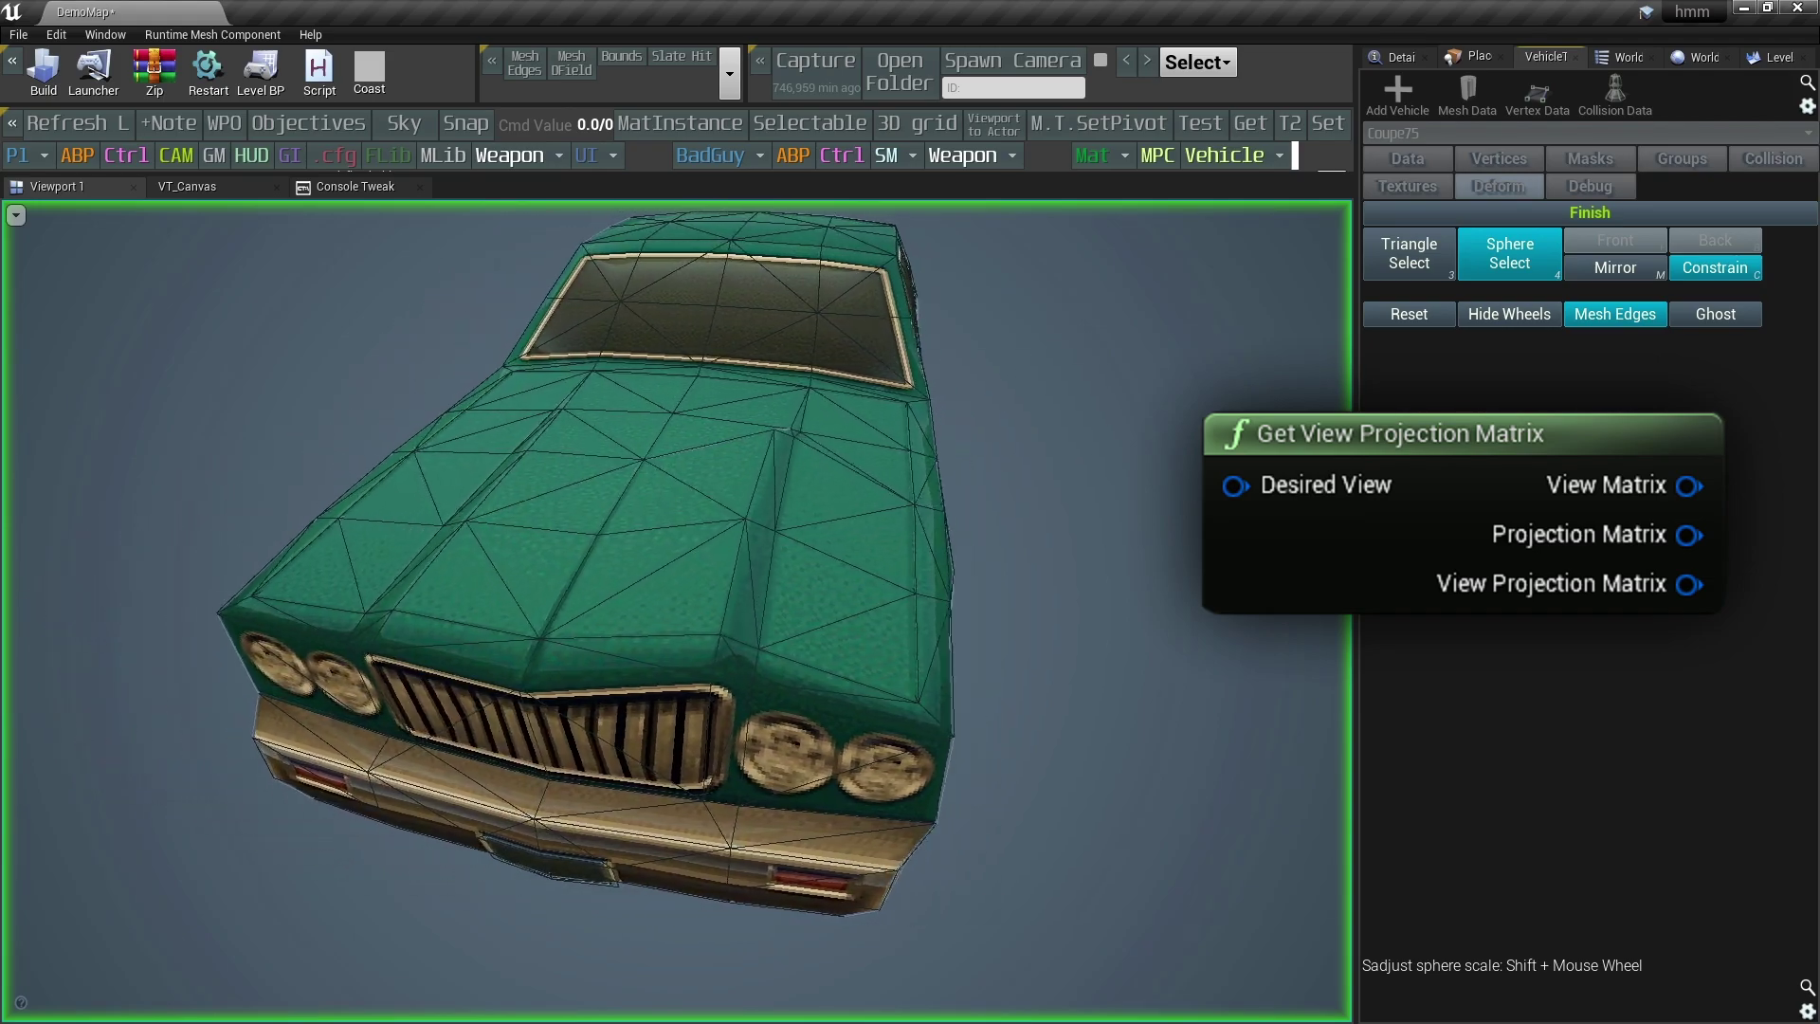
left_click_drag(748, 589, 654, 590, "alt")
Undo the hood vertex deformations.
key("ctrl+z")
key("ctrl+z")
key("ctrl+z")
key("ctrl+z")
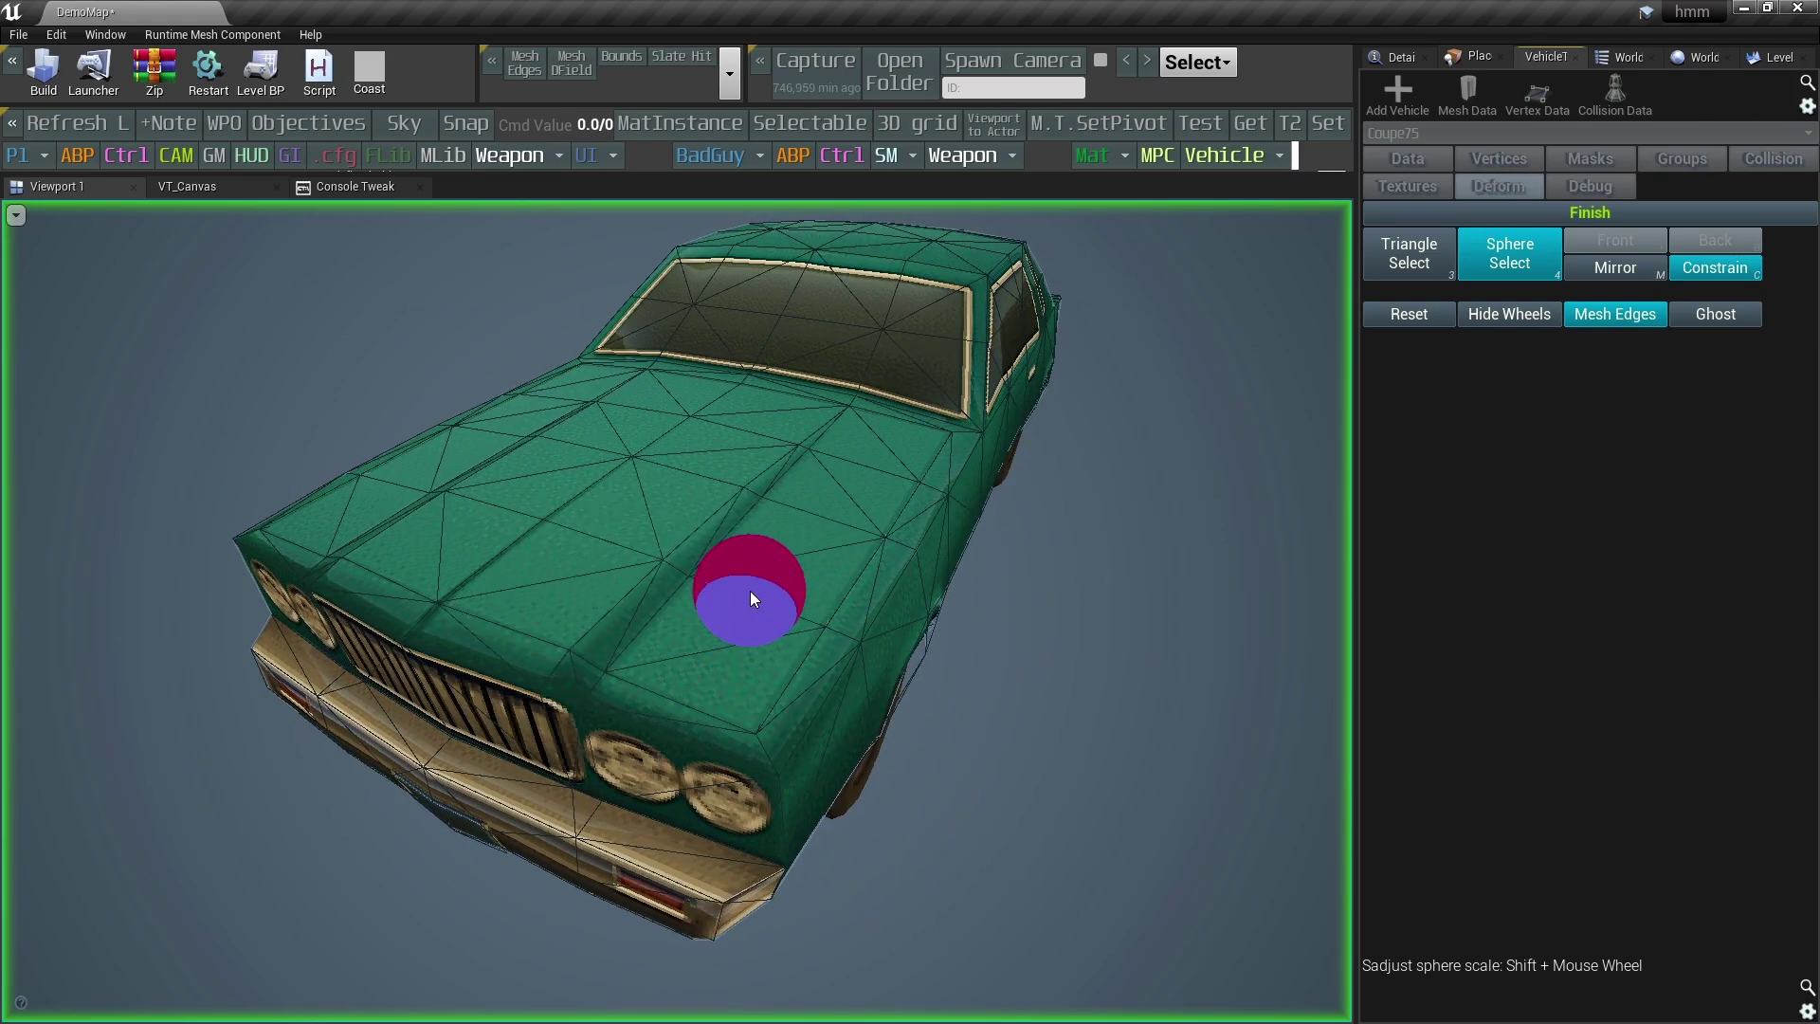
Use triangle selection to select the triangles on the hood's panel nearest the driver-side fender.
left_click(1419, 259)
mouse_move(826, 569)
left_mouse_down()
mouse_move(807, 538)
mouse_move(850, 497)
left_mouse_up()
right_click_drag(874, 508, 1154, 504)
key("w")
key("w")
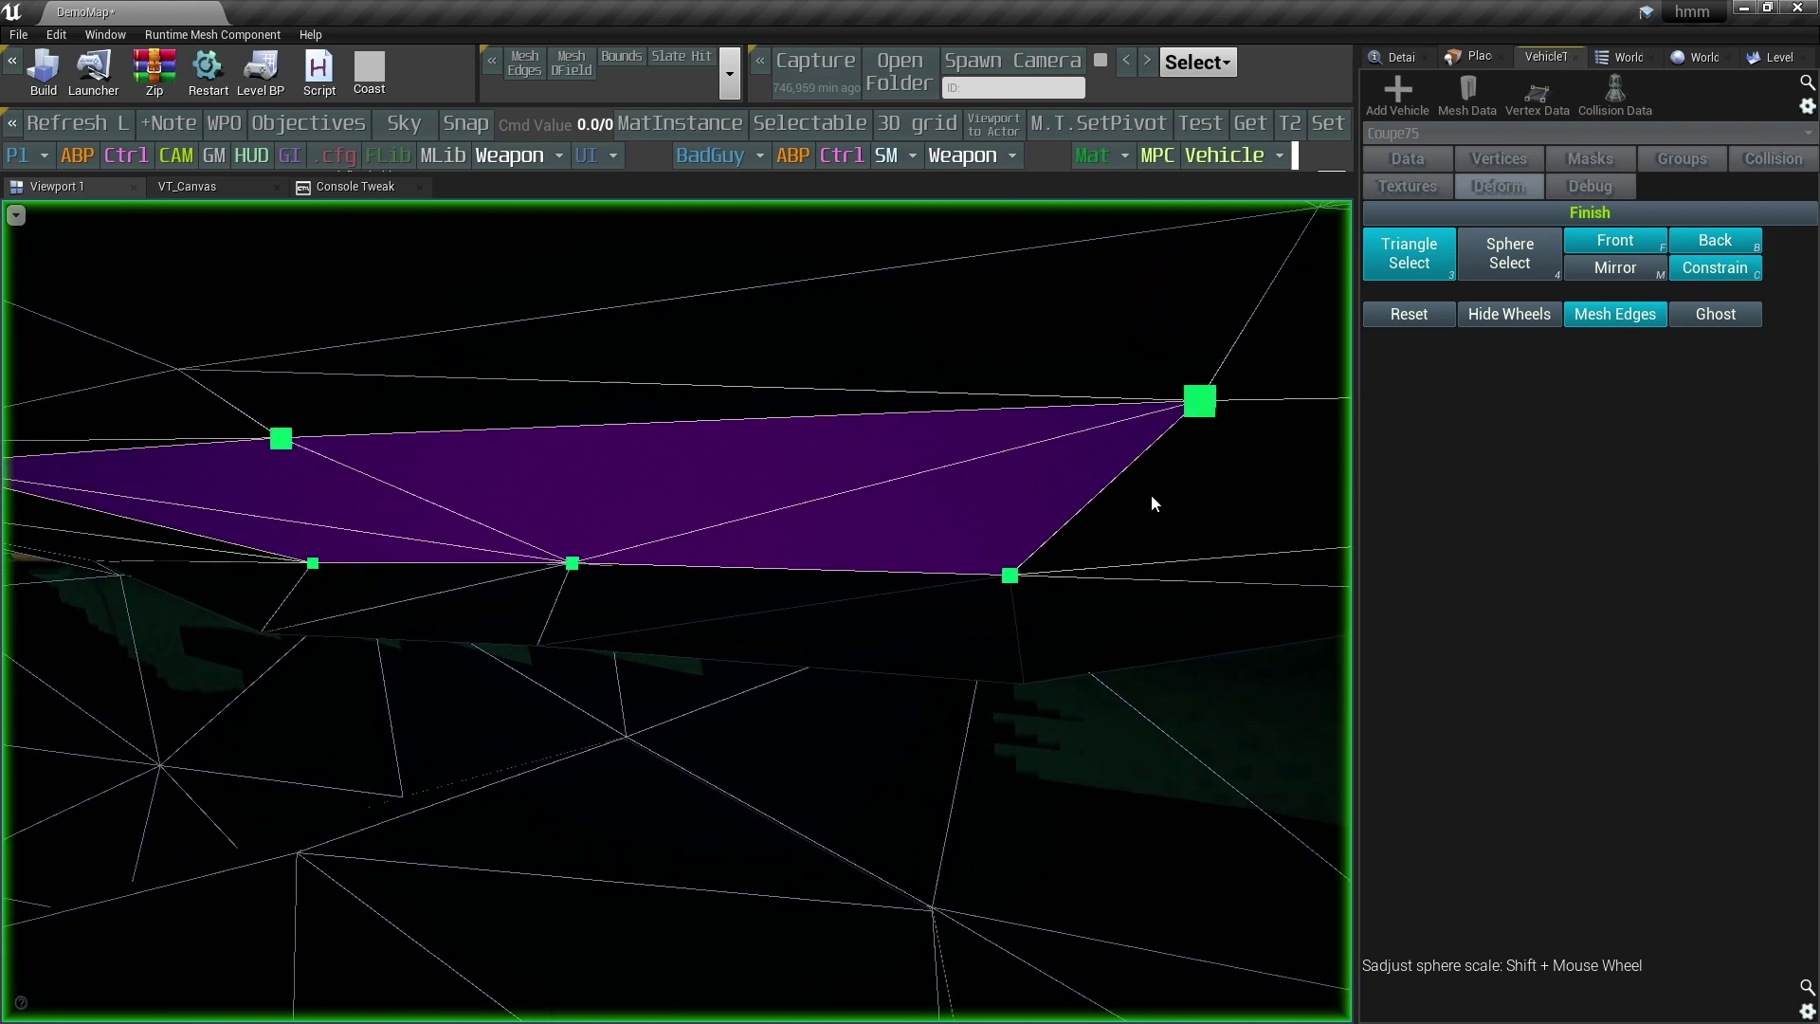
Exclude front-facing triangles, add the back-facing triangles along the hood panel's edge to the selection, and raise the selected triangles.
left_click(1621, 246)
left_click(908, 647)
left_click(656, 607)
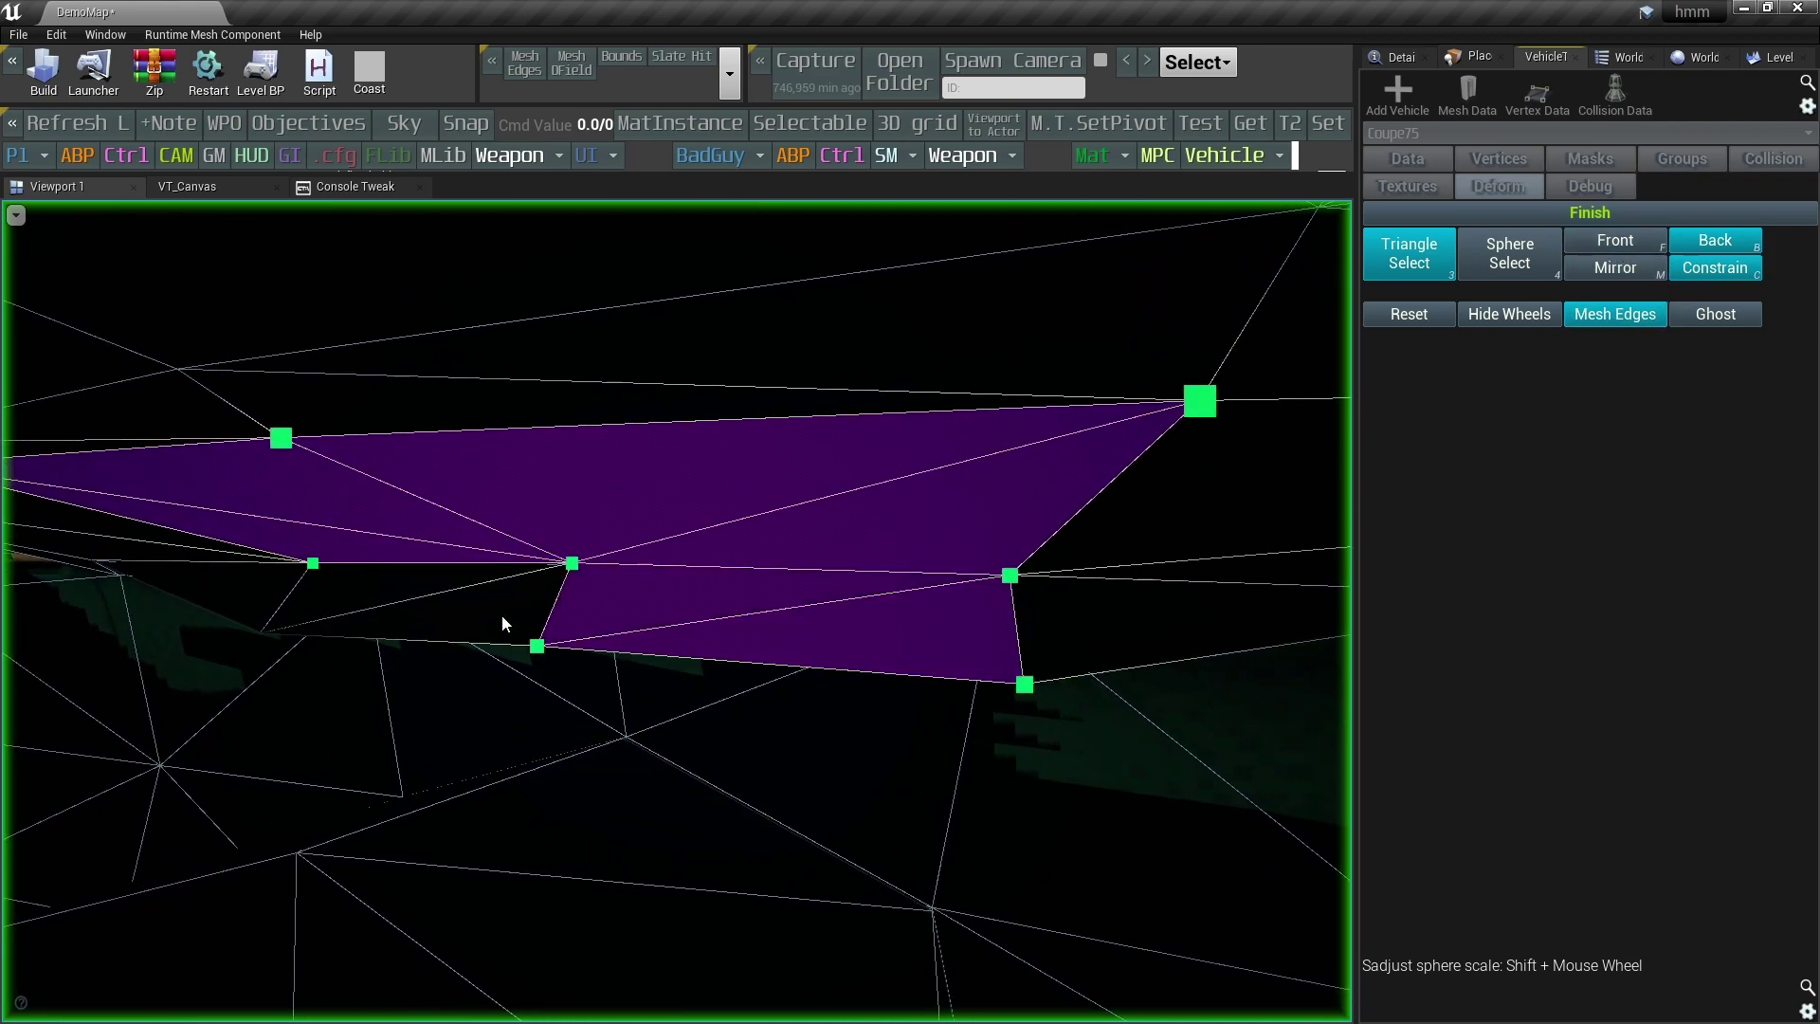
left_click(500, 622)
left_click(366, 601)
right_click_drag(625, 659, 625, 659)
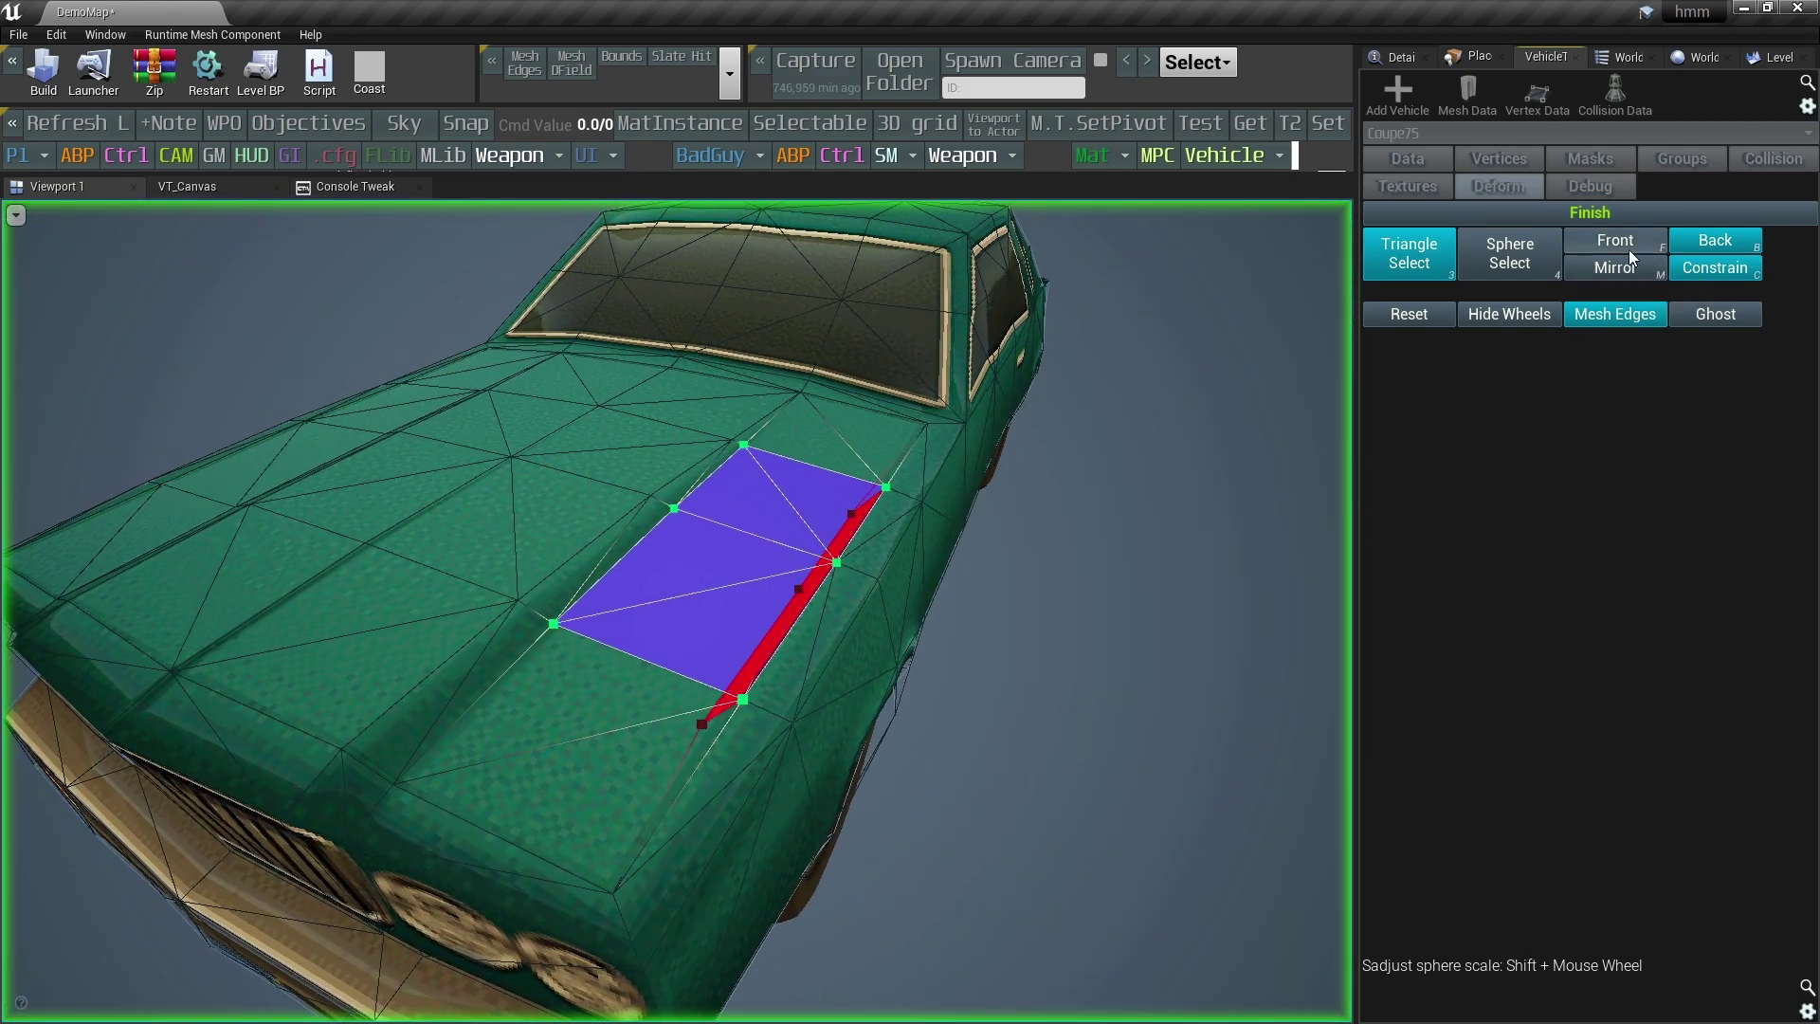
left_click_drag(743, 604, 749, 550)
right_click_drag(749, 550, 785, 542)
Switch to sphere selection, shrink the sphere, and pull single vertices along the hood's side ridge.
left_click(1507, 256)
scroll(715, 588, "down", 5, "shift")
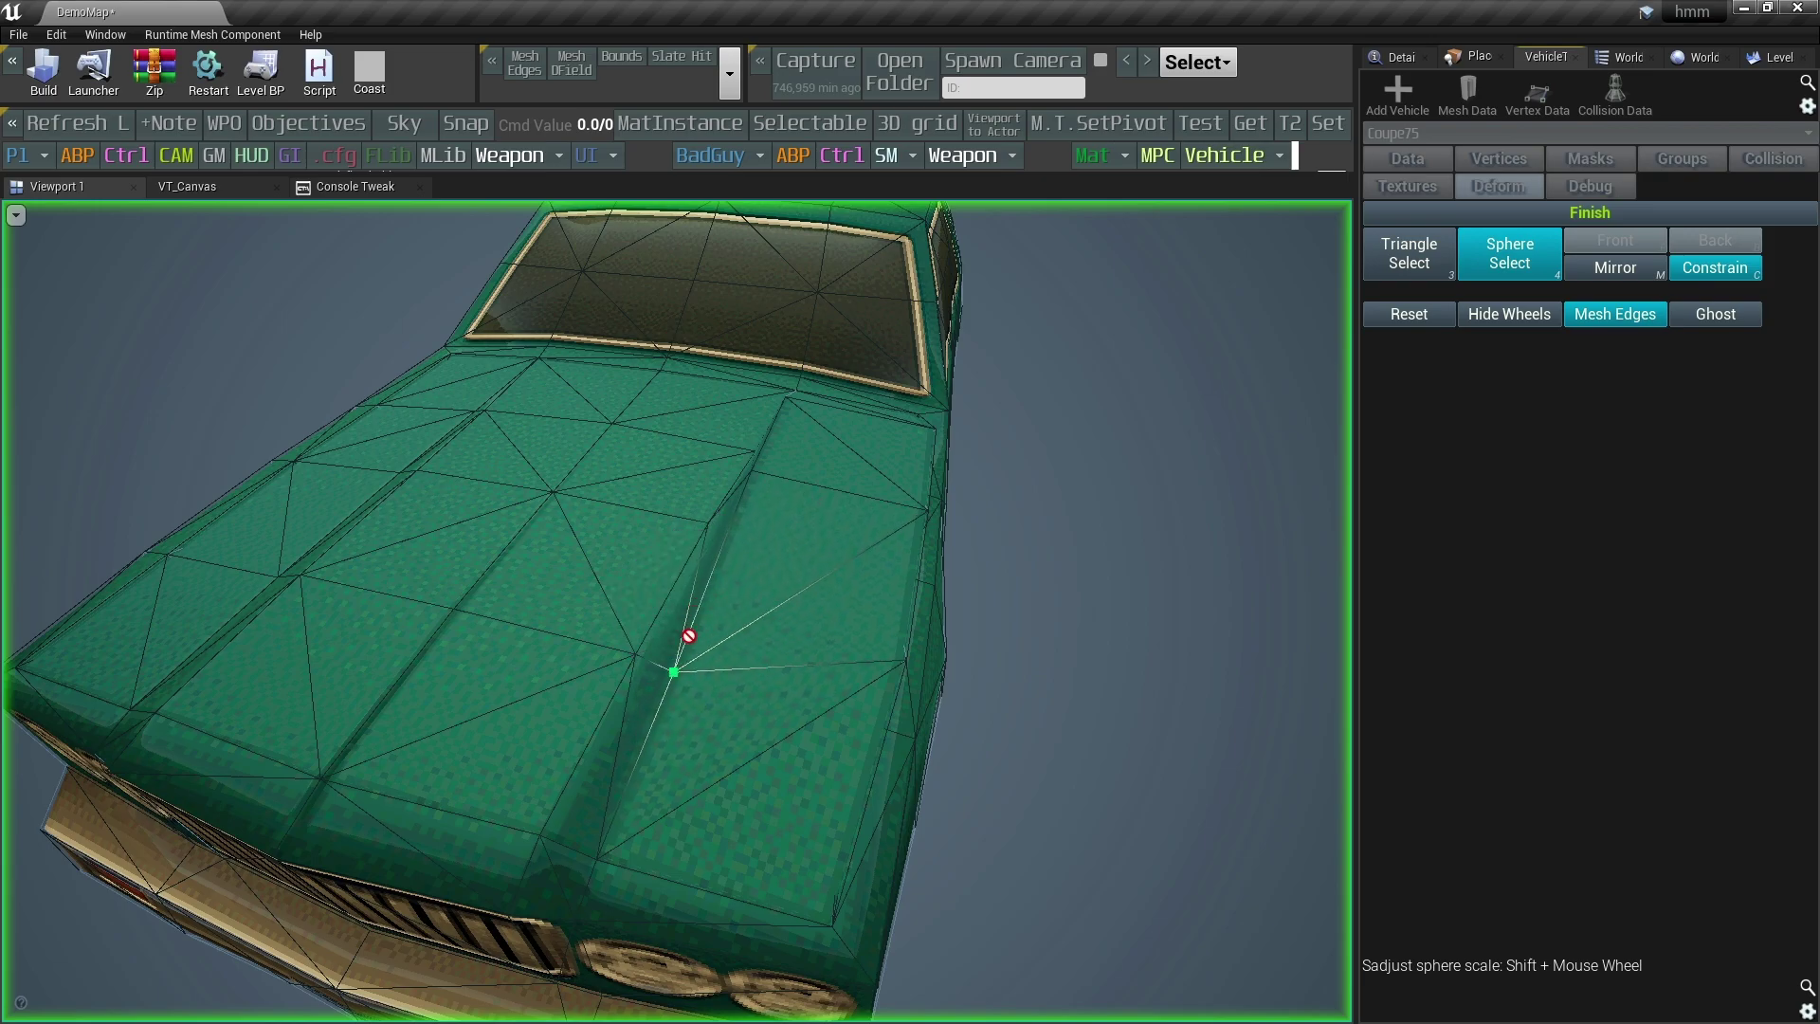
scroll(777, 436, "down", 5, "shift")
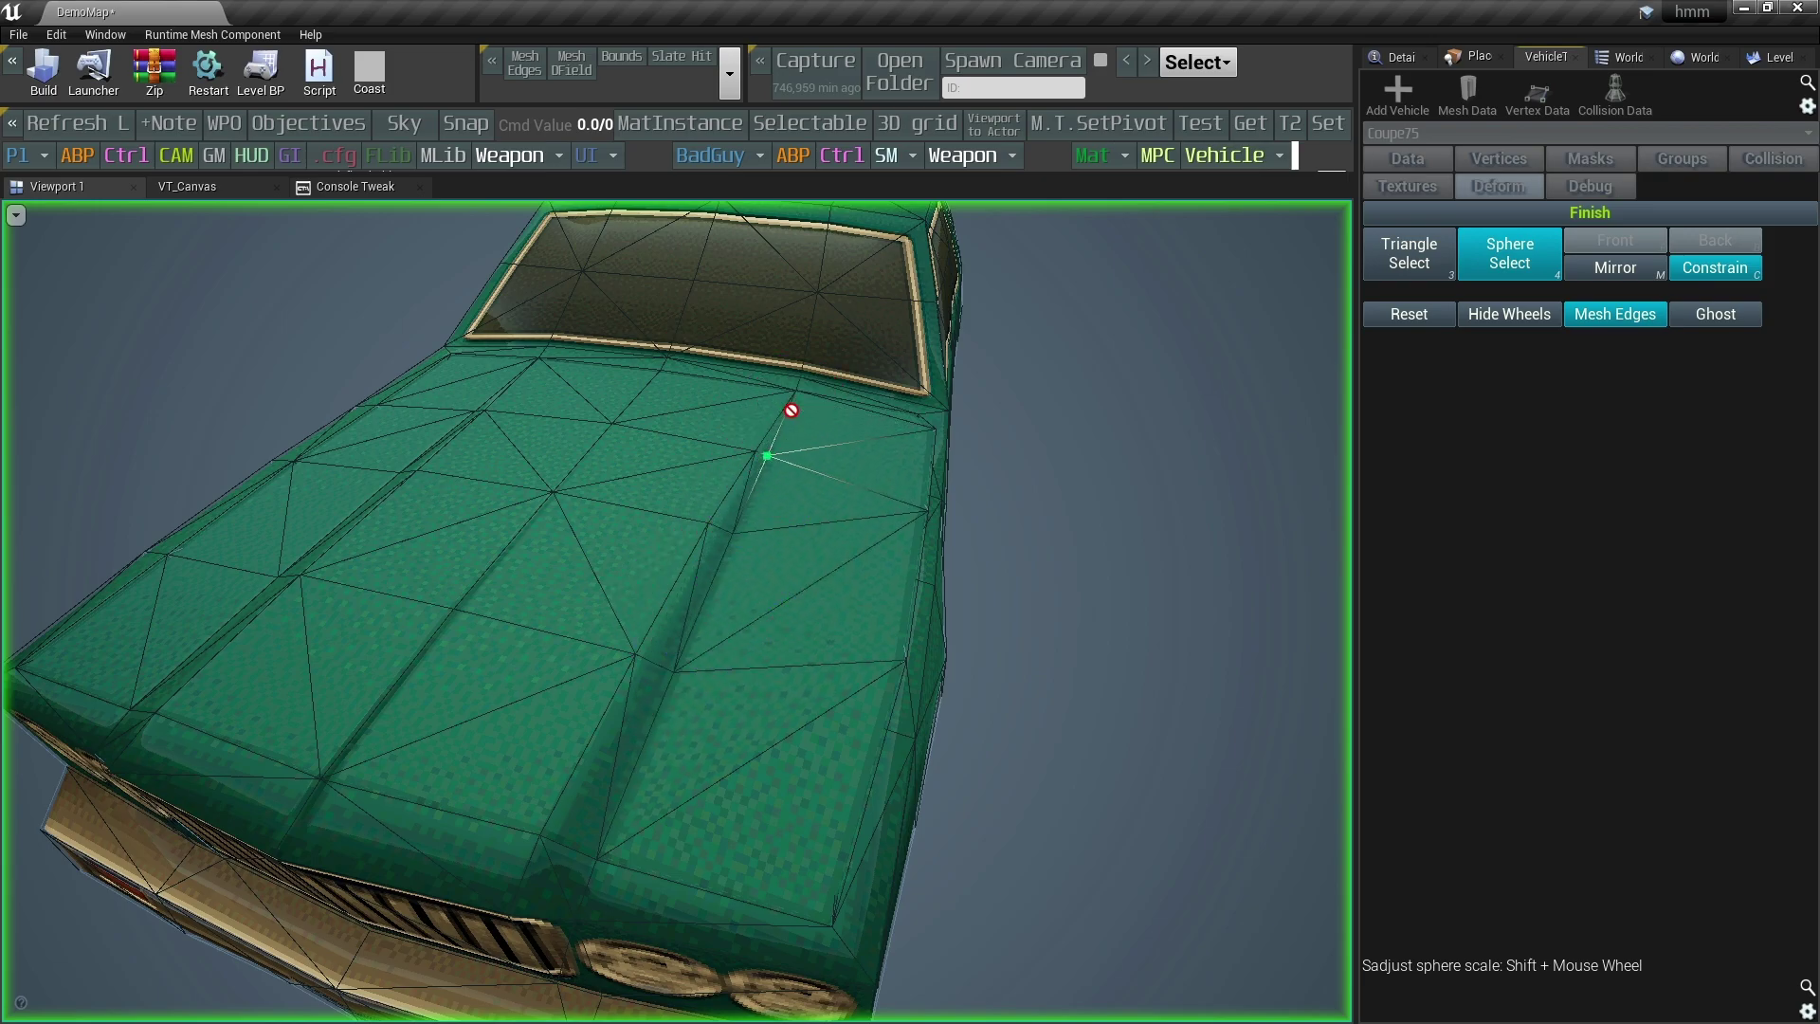
right_click_drag(792, 410, 833, 455)
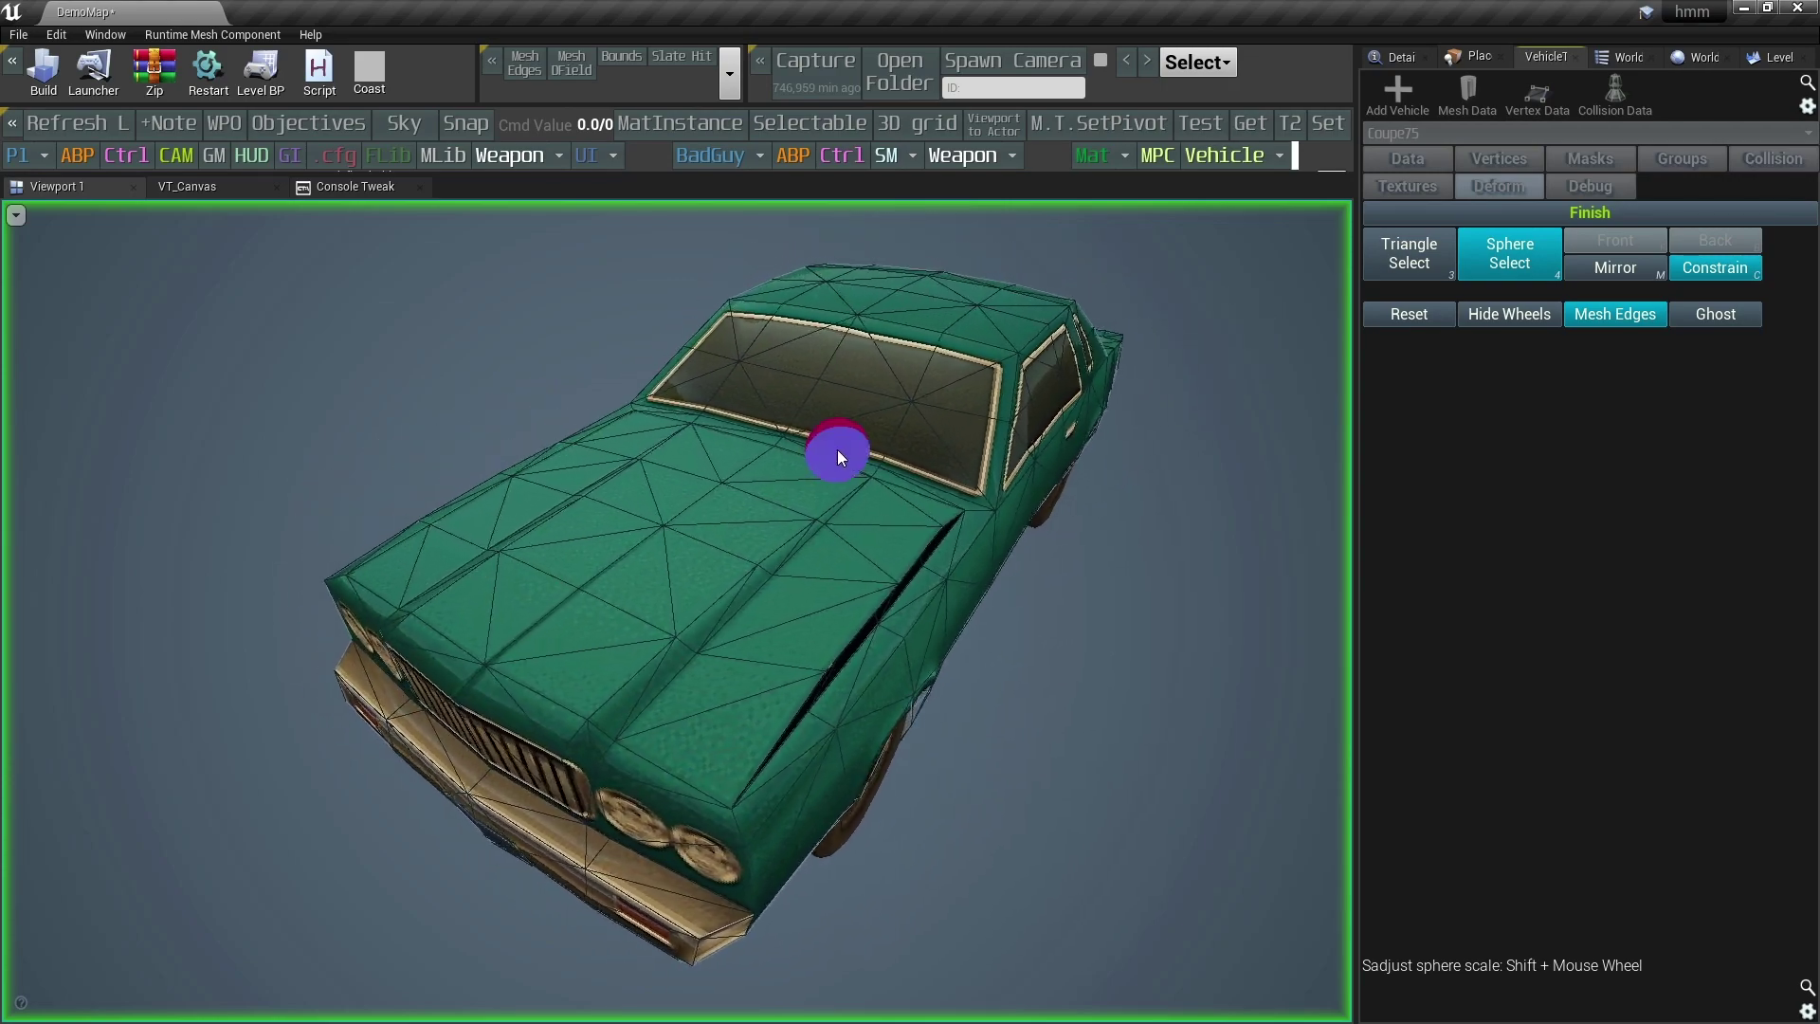
Enable mirrored deformation and reshape the roof's front corners above the windshield symmetrically.
left_click(1596, 270)
right_click_drag(1043, 440, 1043, 441)
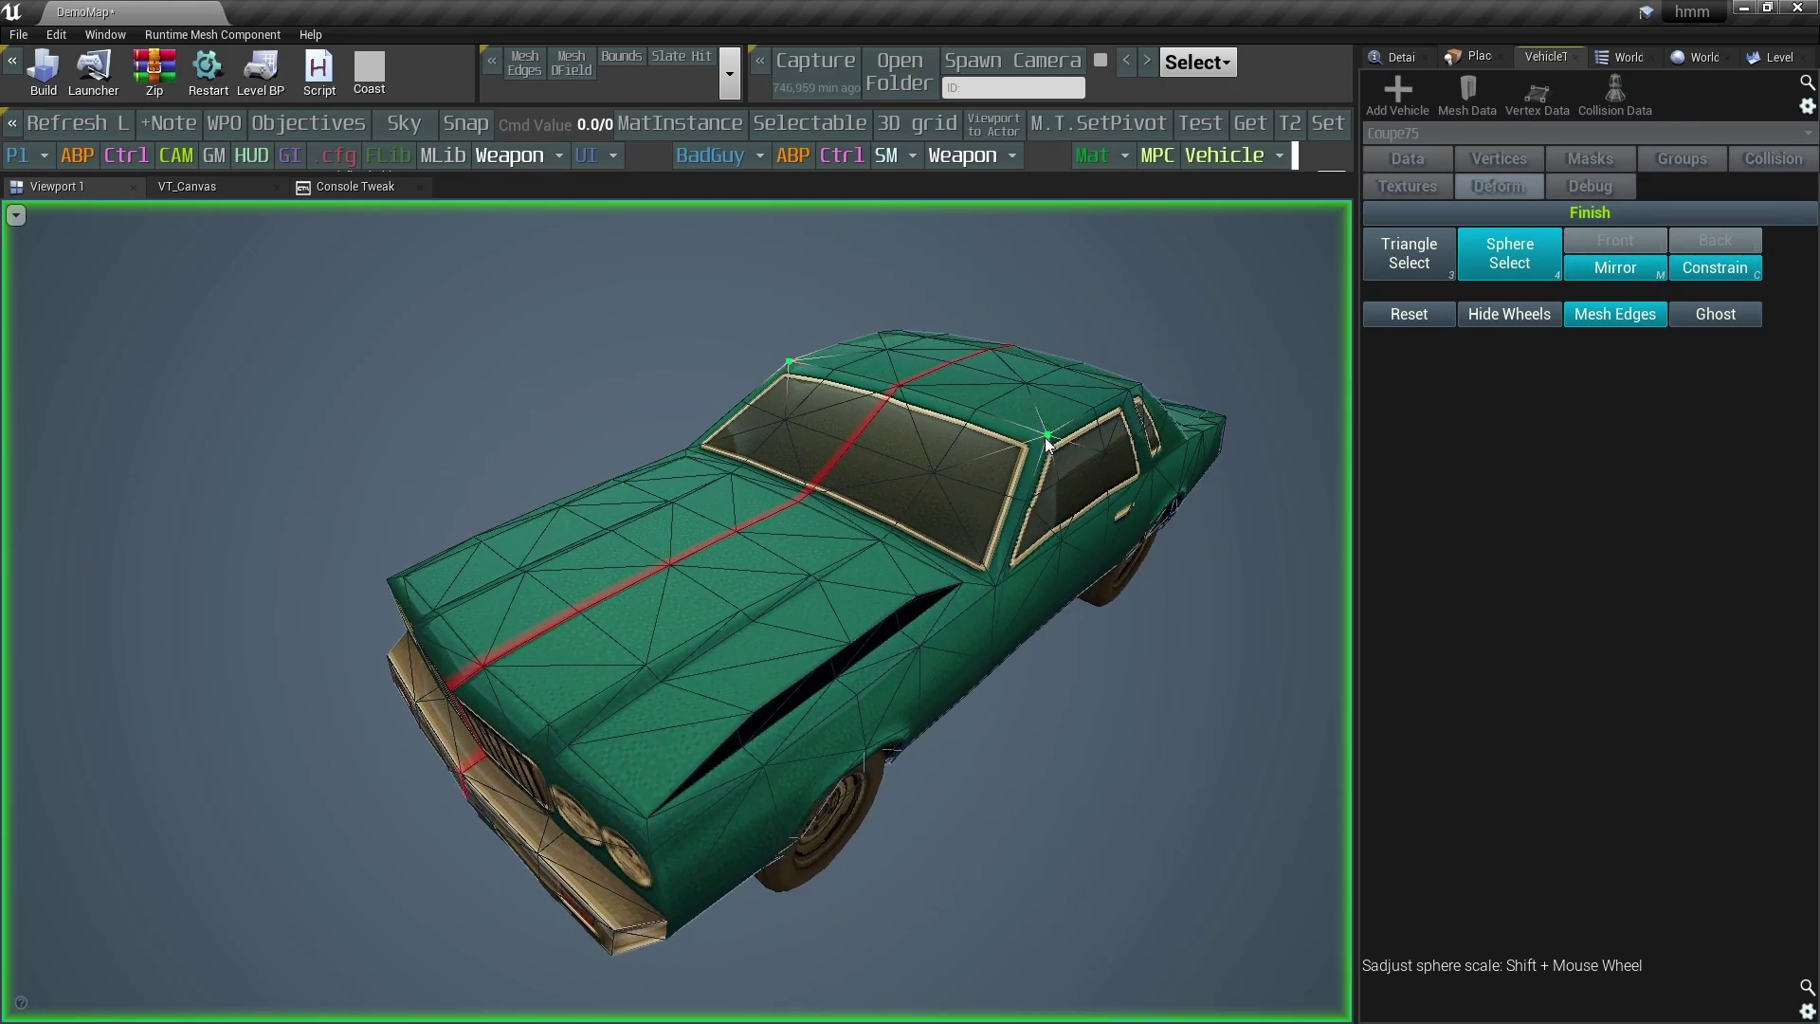
left_click_drag(1047, 444, 972, 370)
left_click_drag(926, 487, 913, 493)
mouse_move(989, 488)
right_mouse_down()
mouse_move(1038, 470)
mouse_move(938, 425)
right_mouse_up()
right_click_drag(924, 491, 920, 491)
Hide and show the wheels again, and reset the car's deformation.
left_click(1504, 316)
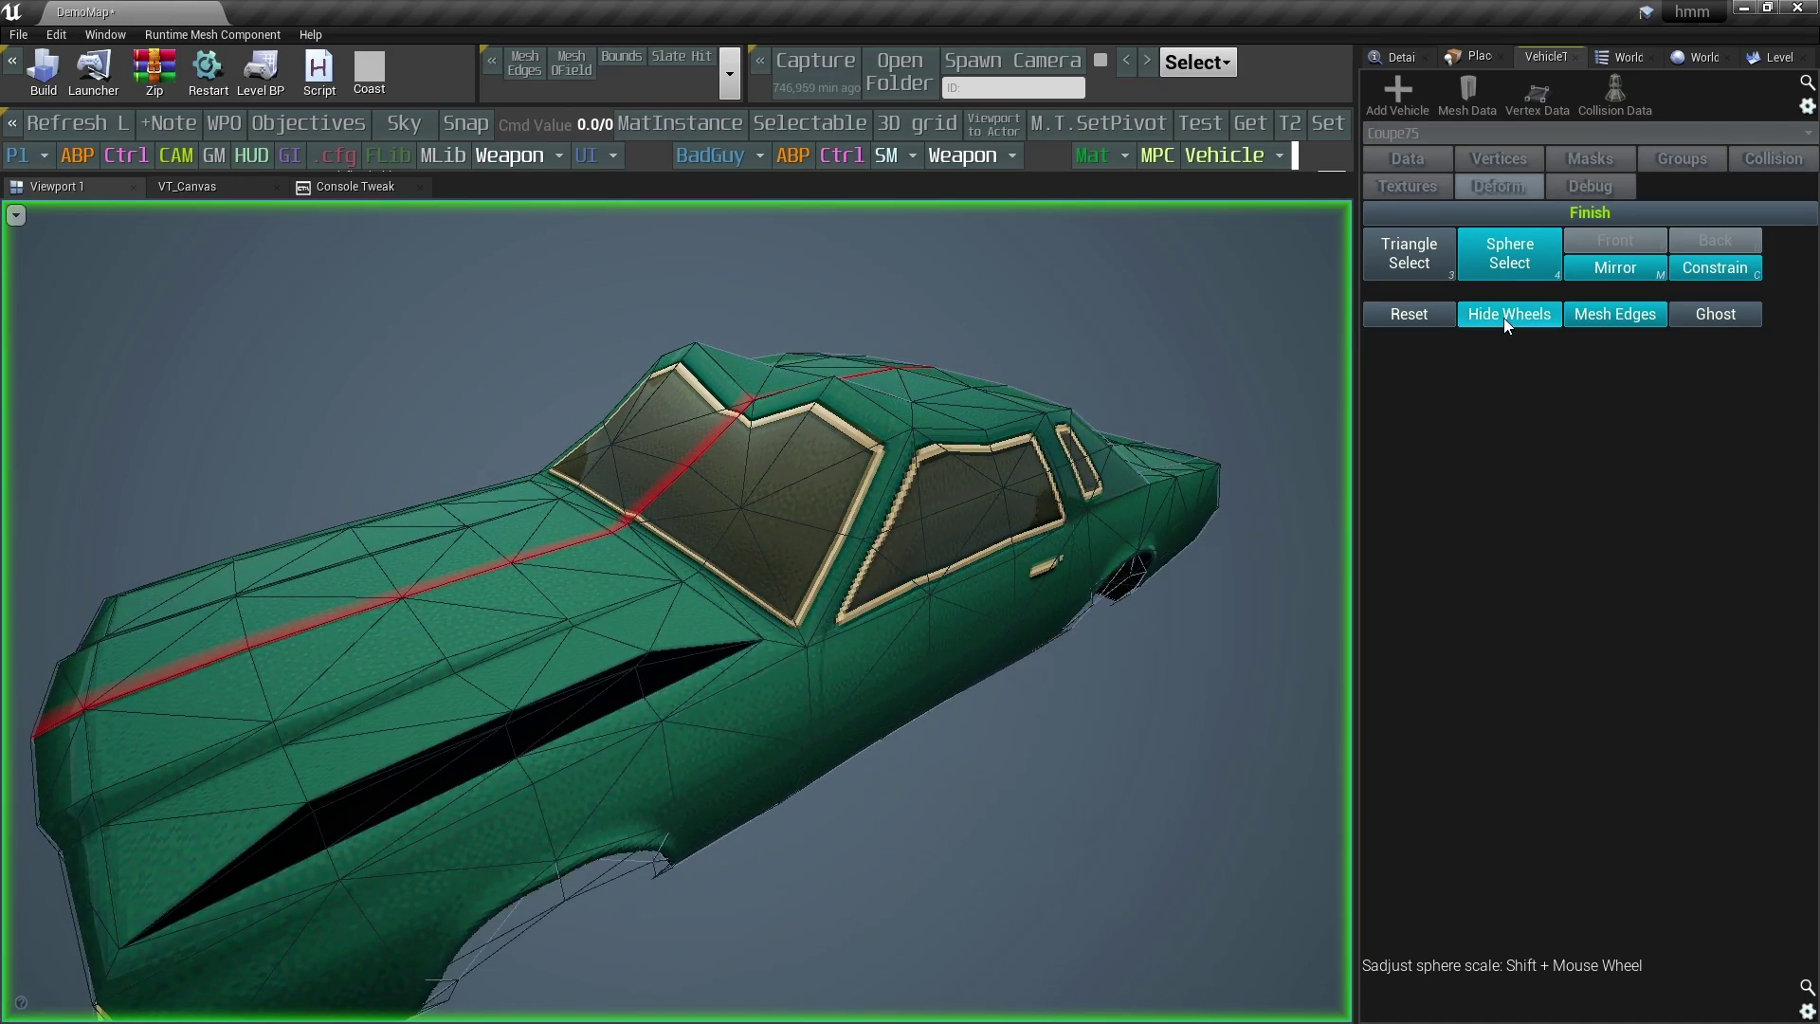
left_click(1486, 316)
left_click(1430, 318)
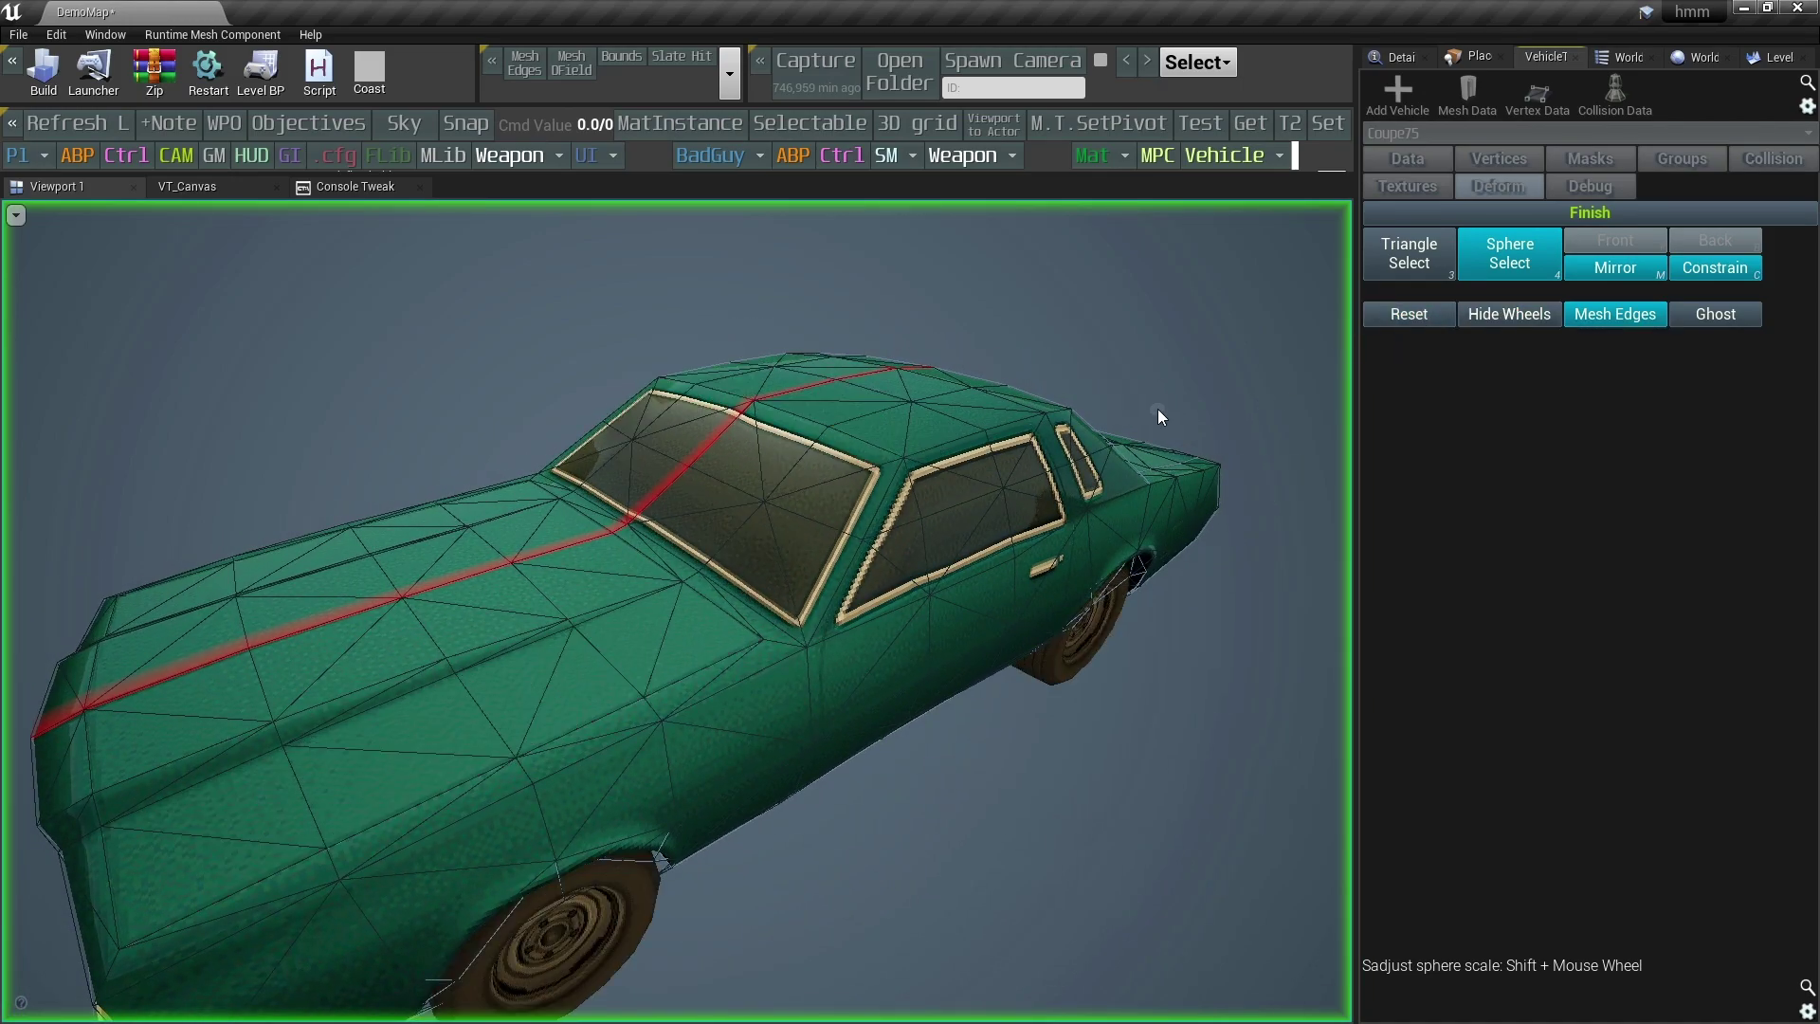
right_click_drag(1157, 409, 1289, 390)
Enable the Ghost display and deform several car body vertices with mirrored sphere selection.
left_click(1715, 313)
right_click_drag(787, 607, 811, 590)
left_click_drag(809, 584, 788, 574)
left_click_drag(834, 480, 846, 473)
left_click_drag(876, 409, 867, 405)
left_click_drag(806, 383, 717, 381)
right_click_drag(721, 391, 963, 486)
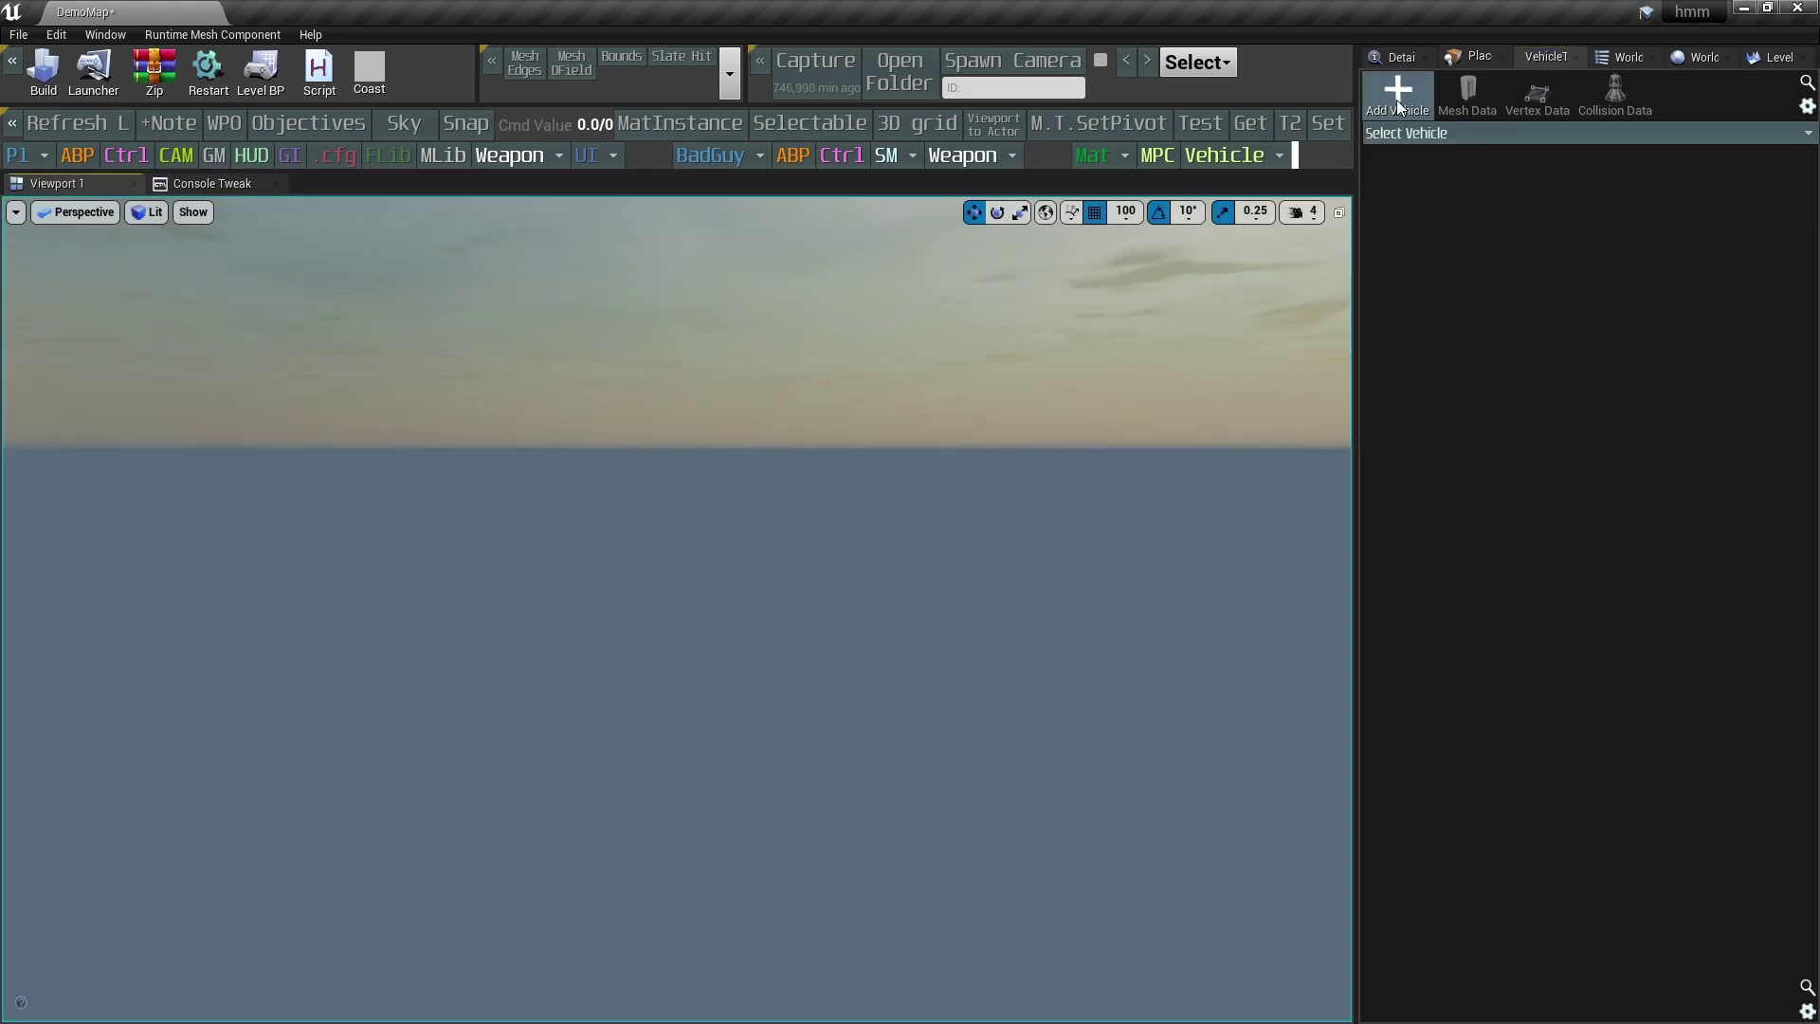
Begin adding a new vehicle and name it SuperTruck.
left_click(1397, 95)
left_click(883, 268)
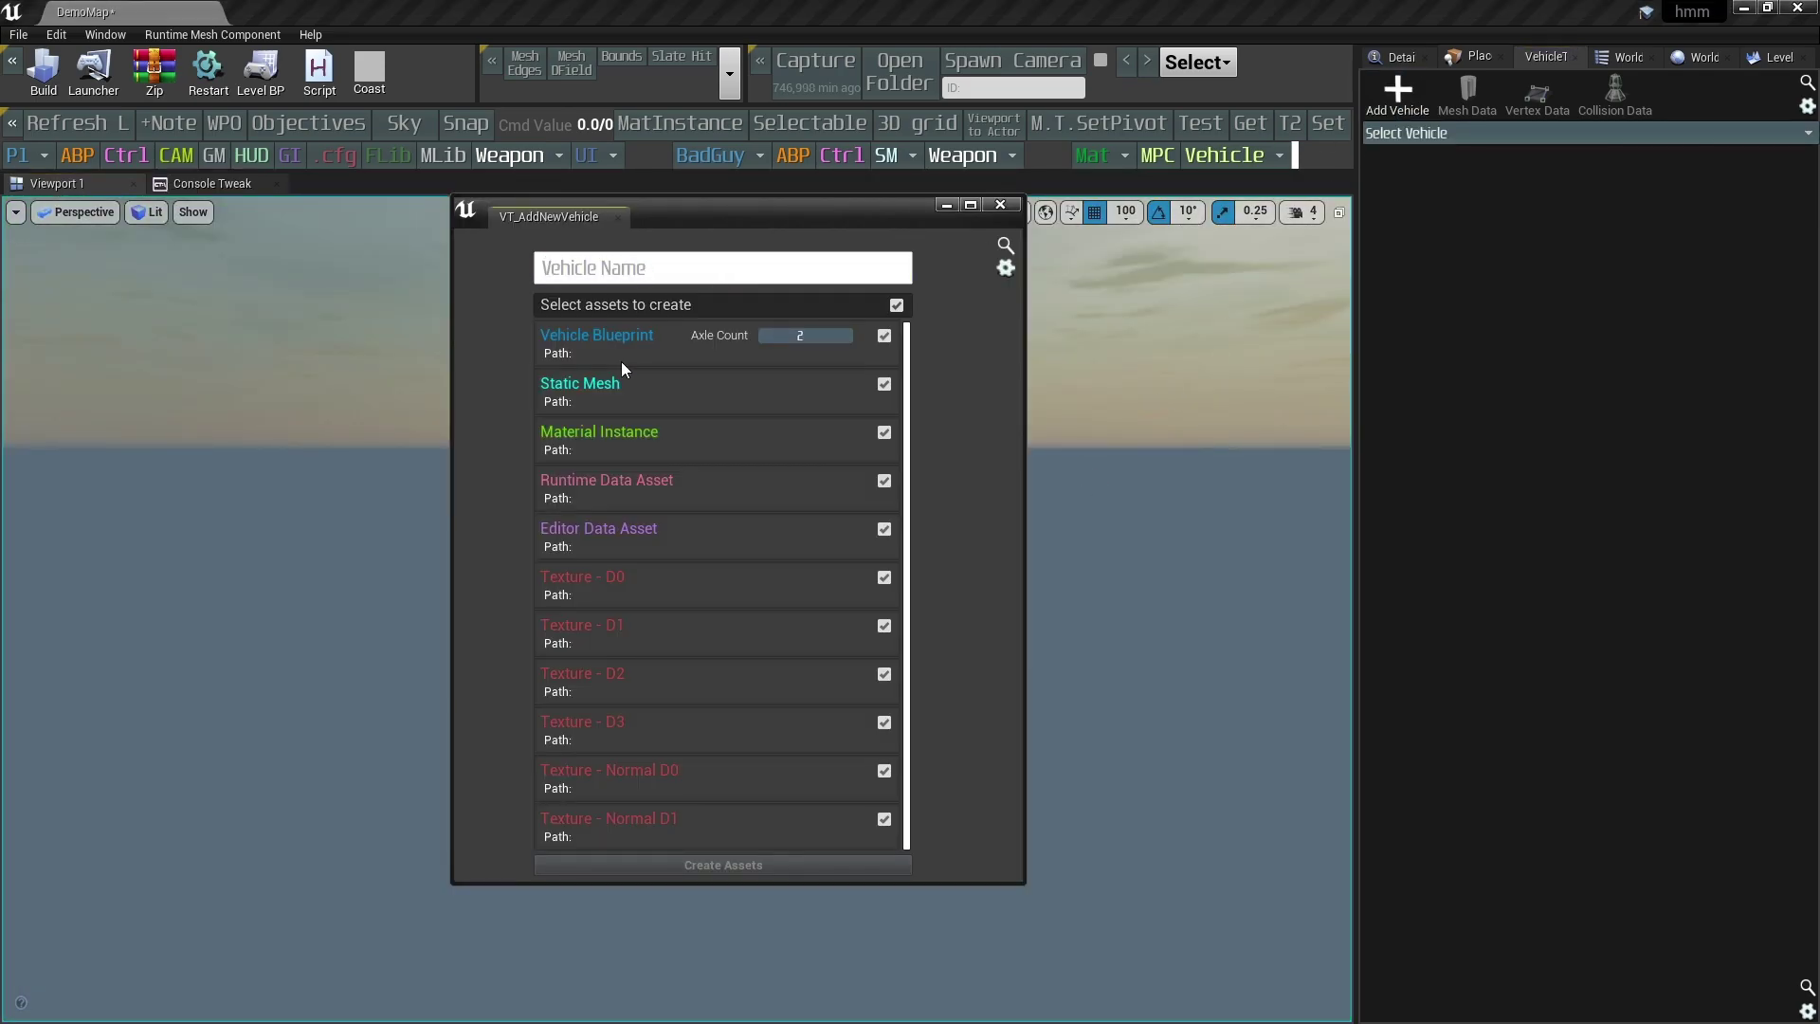
type("SuperTruck")
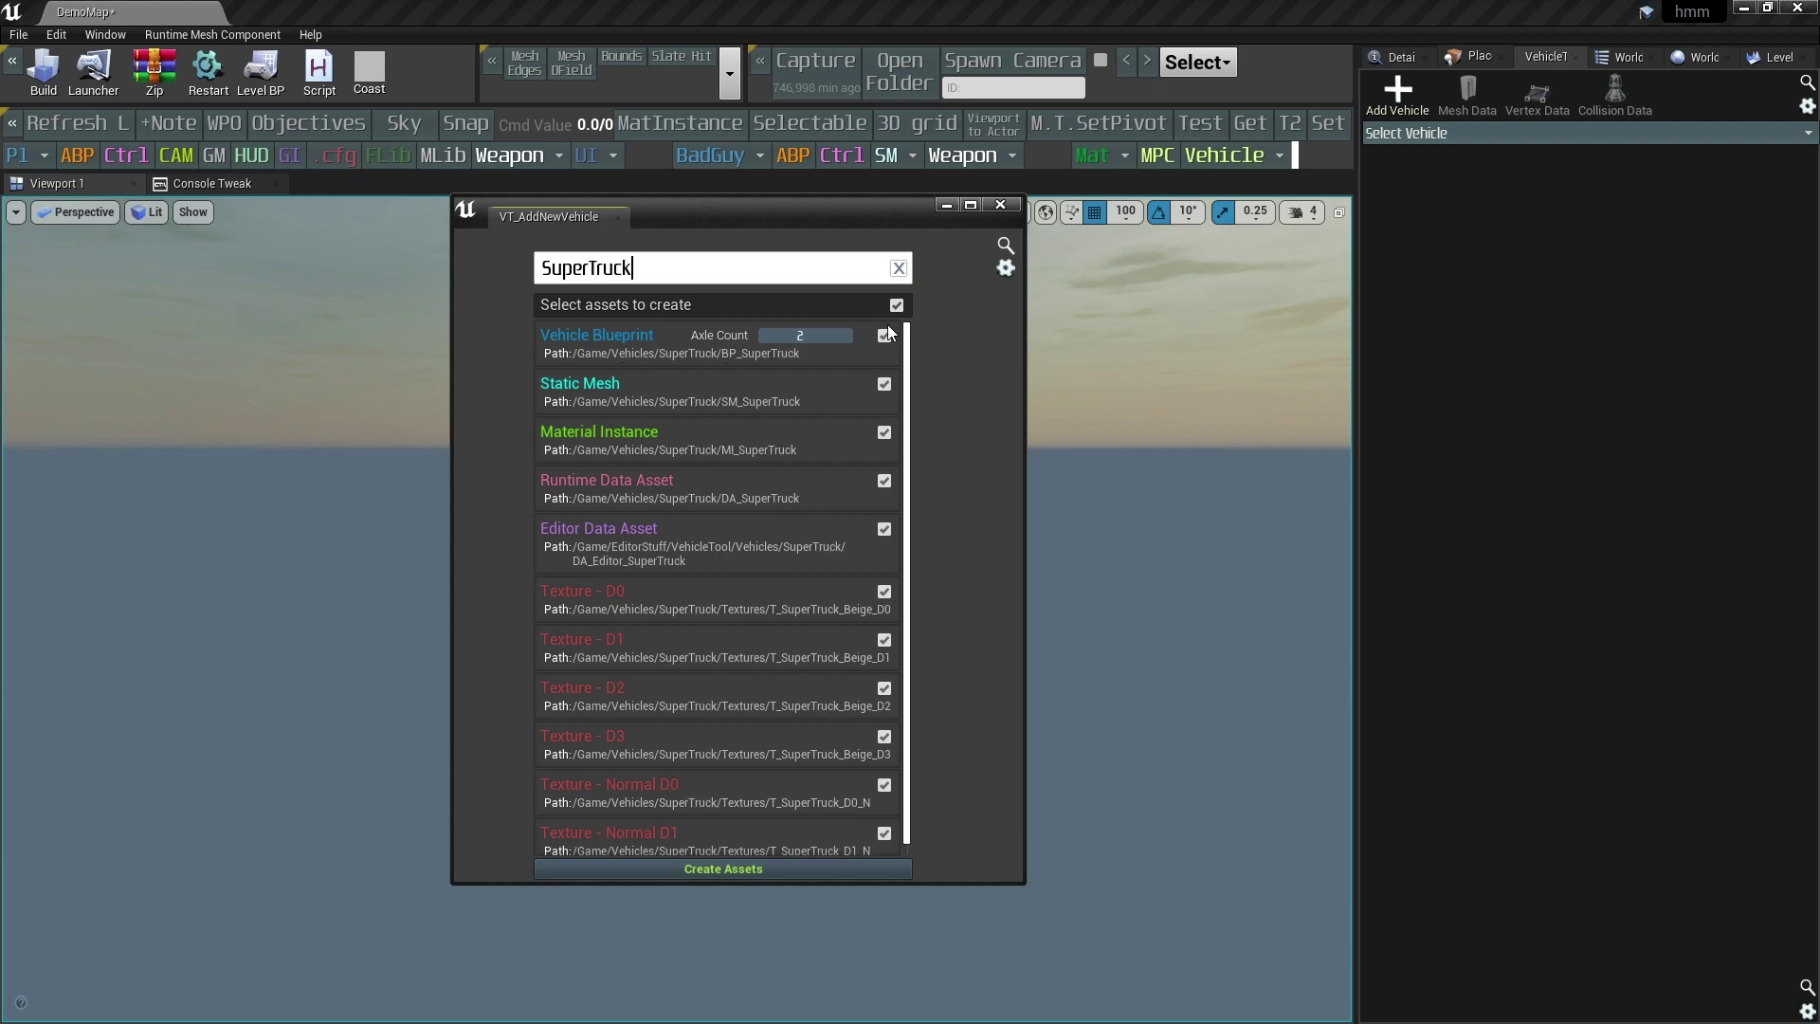
Keep every listed asset included for SuperTruck and create the assets.
left_click(885, 384)
left_click(884, 384)
left_click(897, 307)
left_click(898, 309)
scroll(806, 603, "down", 1)
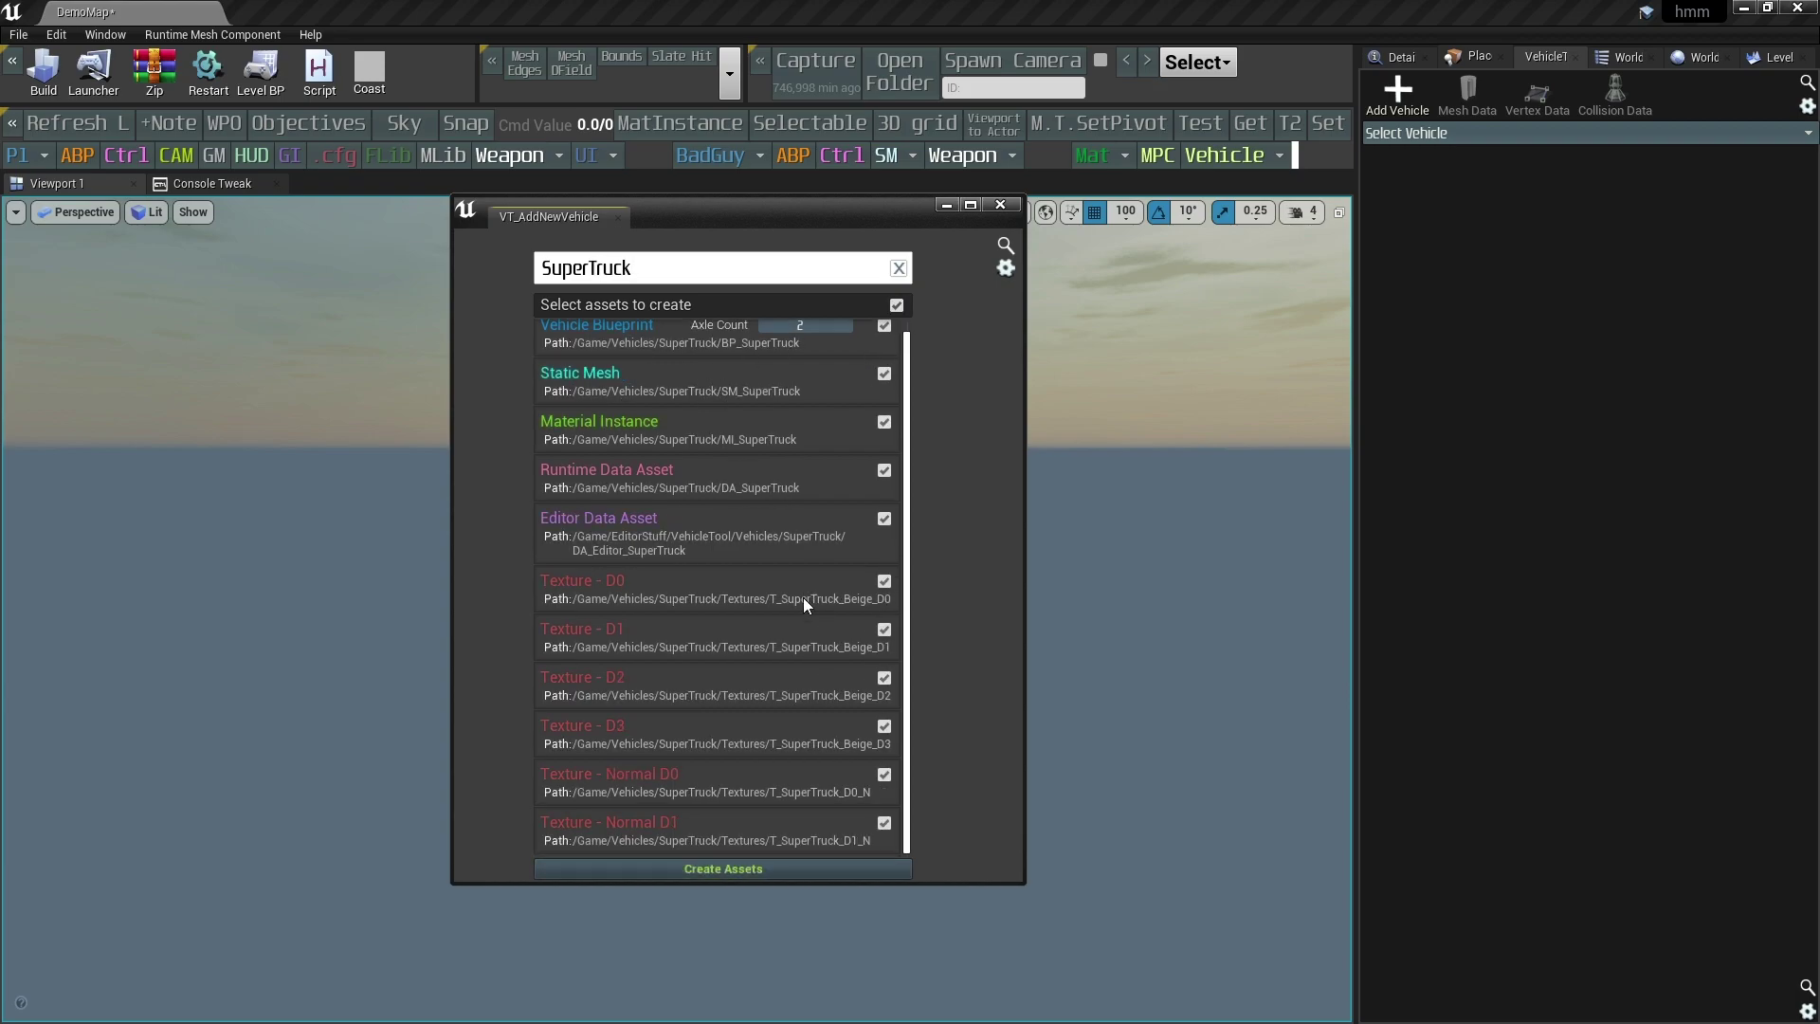
left_click(804, 864)
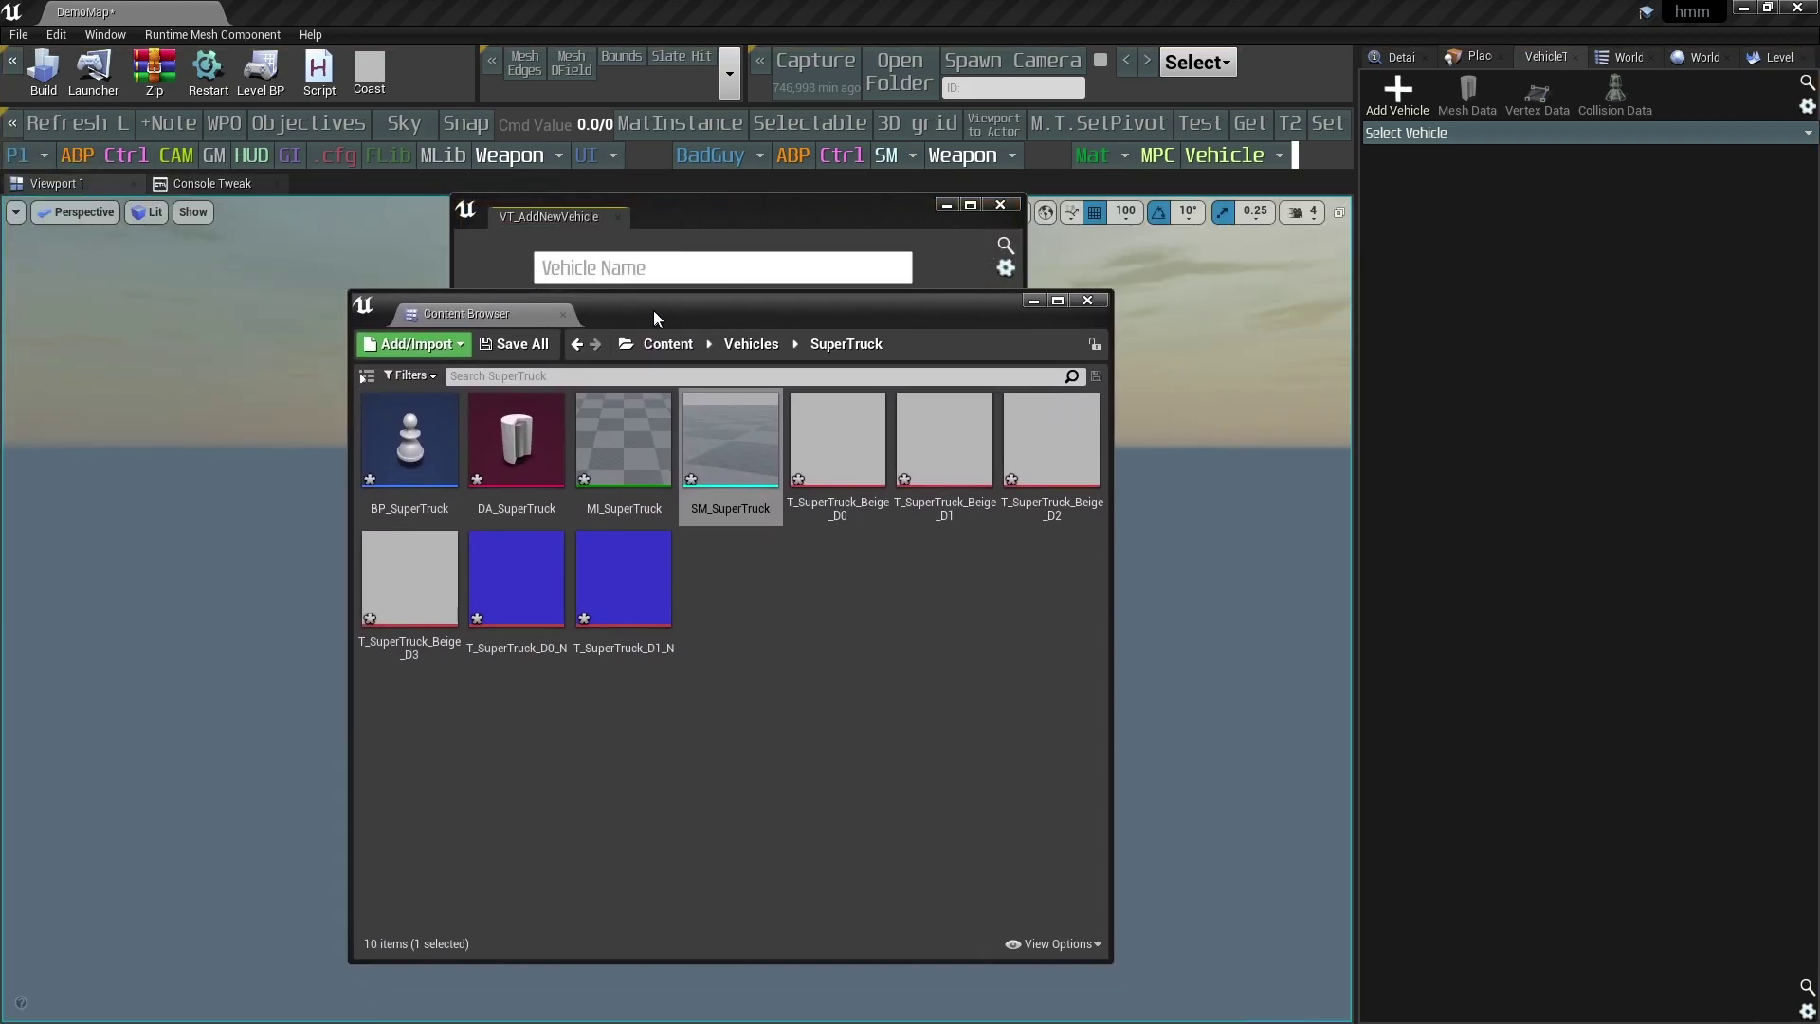
Move the asset browser out of the way and enter SuperTruck as the vehicle name again to check for existing assets.
left_click_drag(651, 305, 618, 245)
left_click_drag(618, 245, 608, 239)
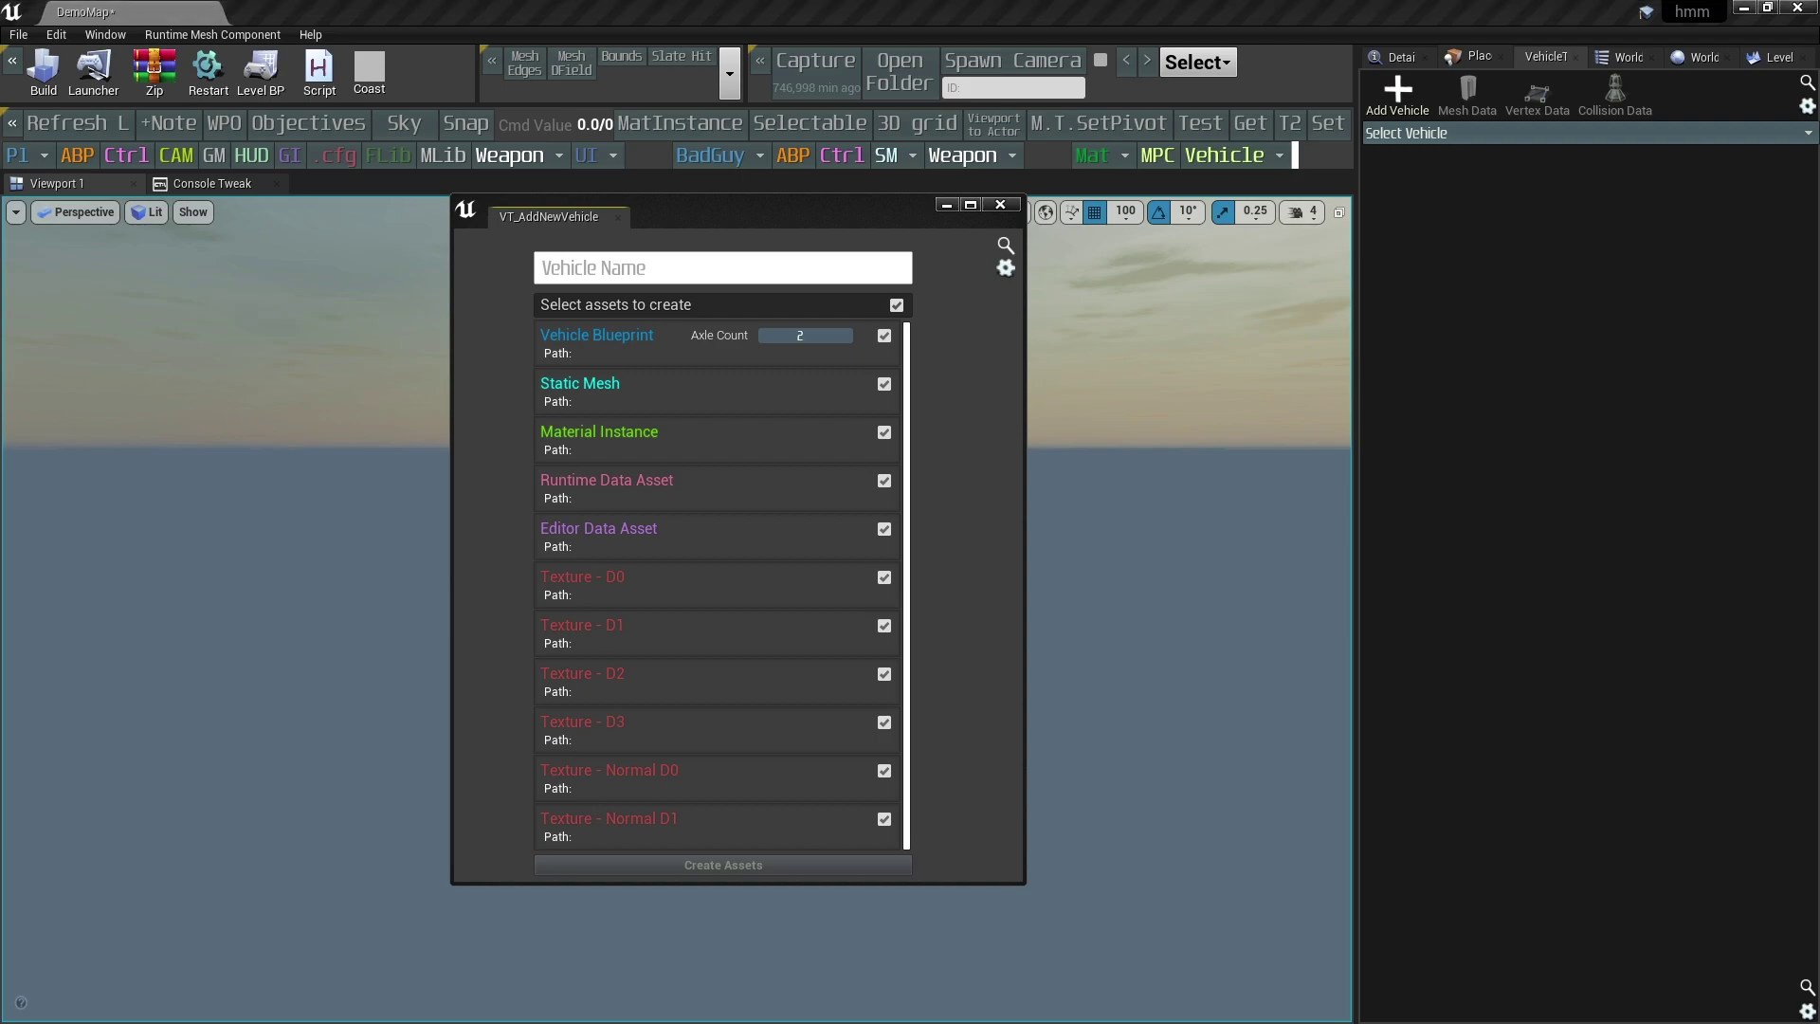
left_click(664, 269)
type("SuperTruck")
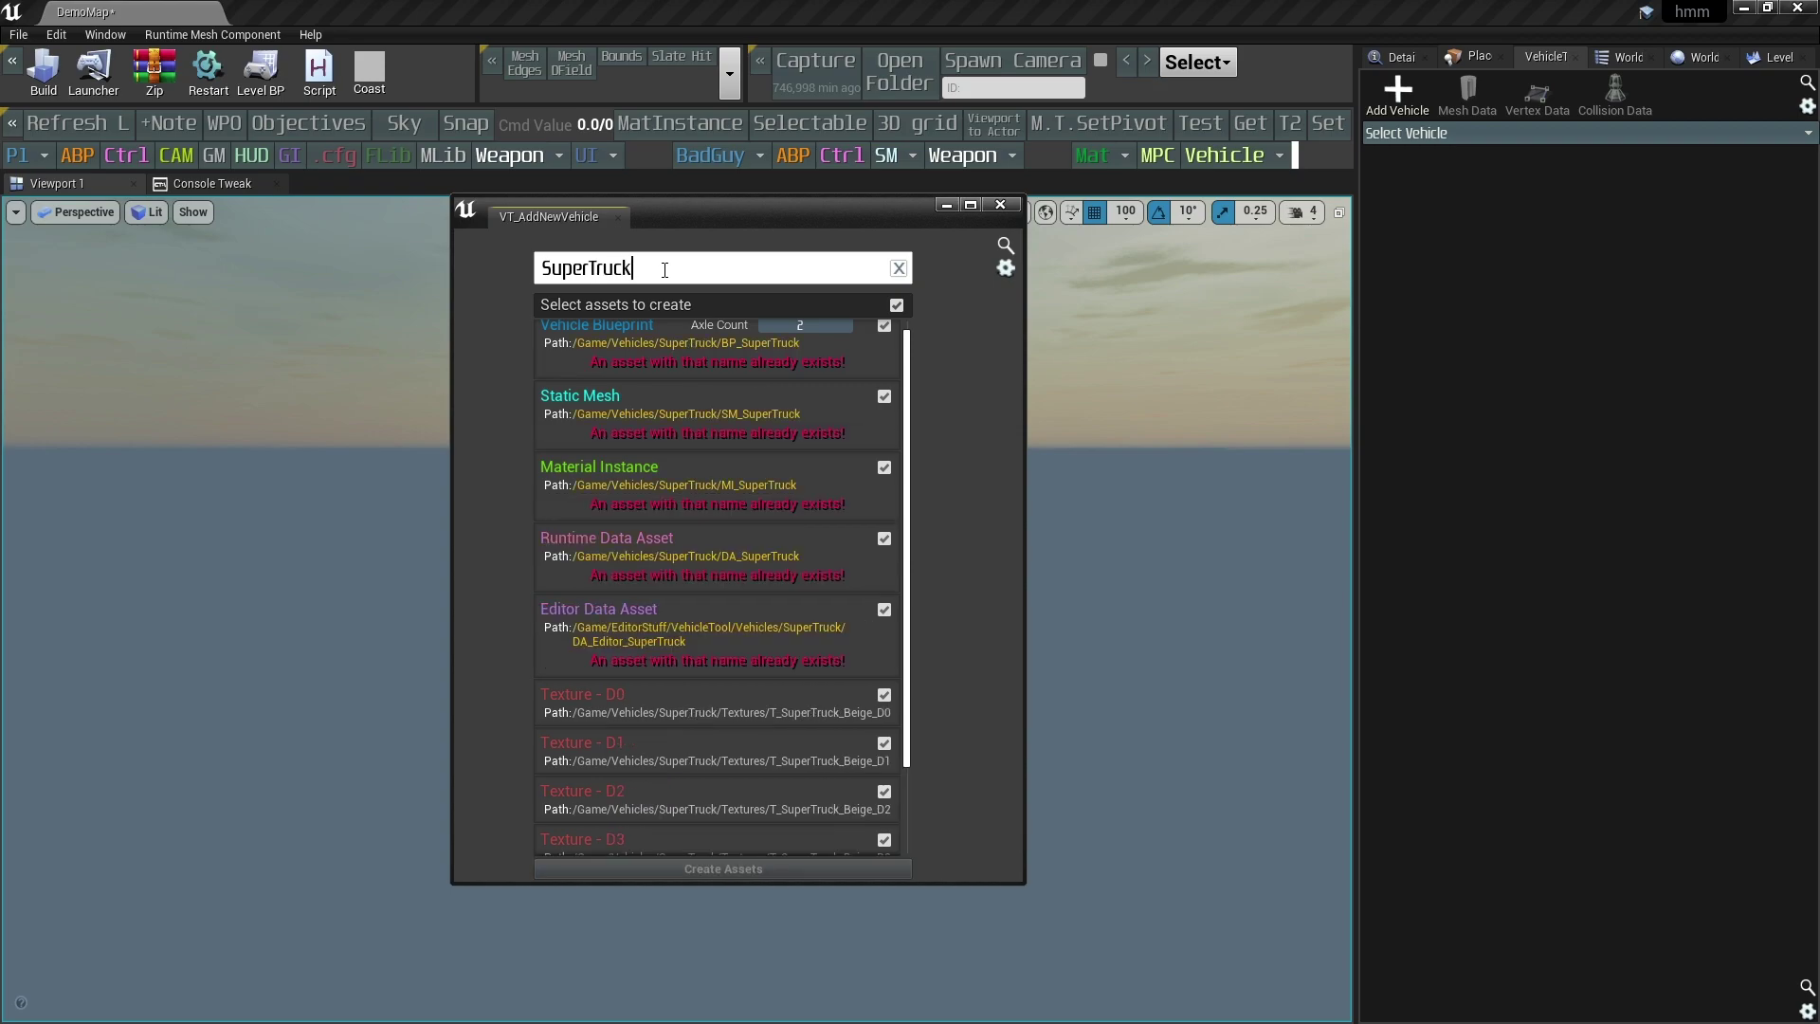
scroll(772, 533, "down", 2)
scroll(764, 583, "up", 2)
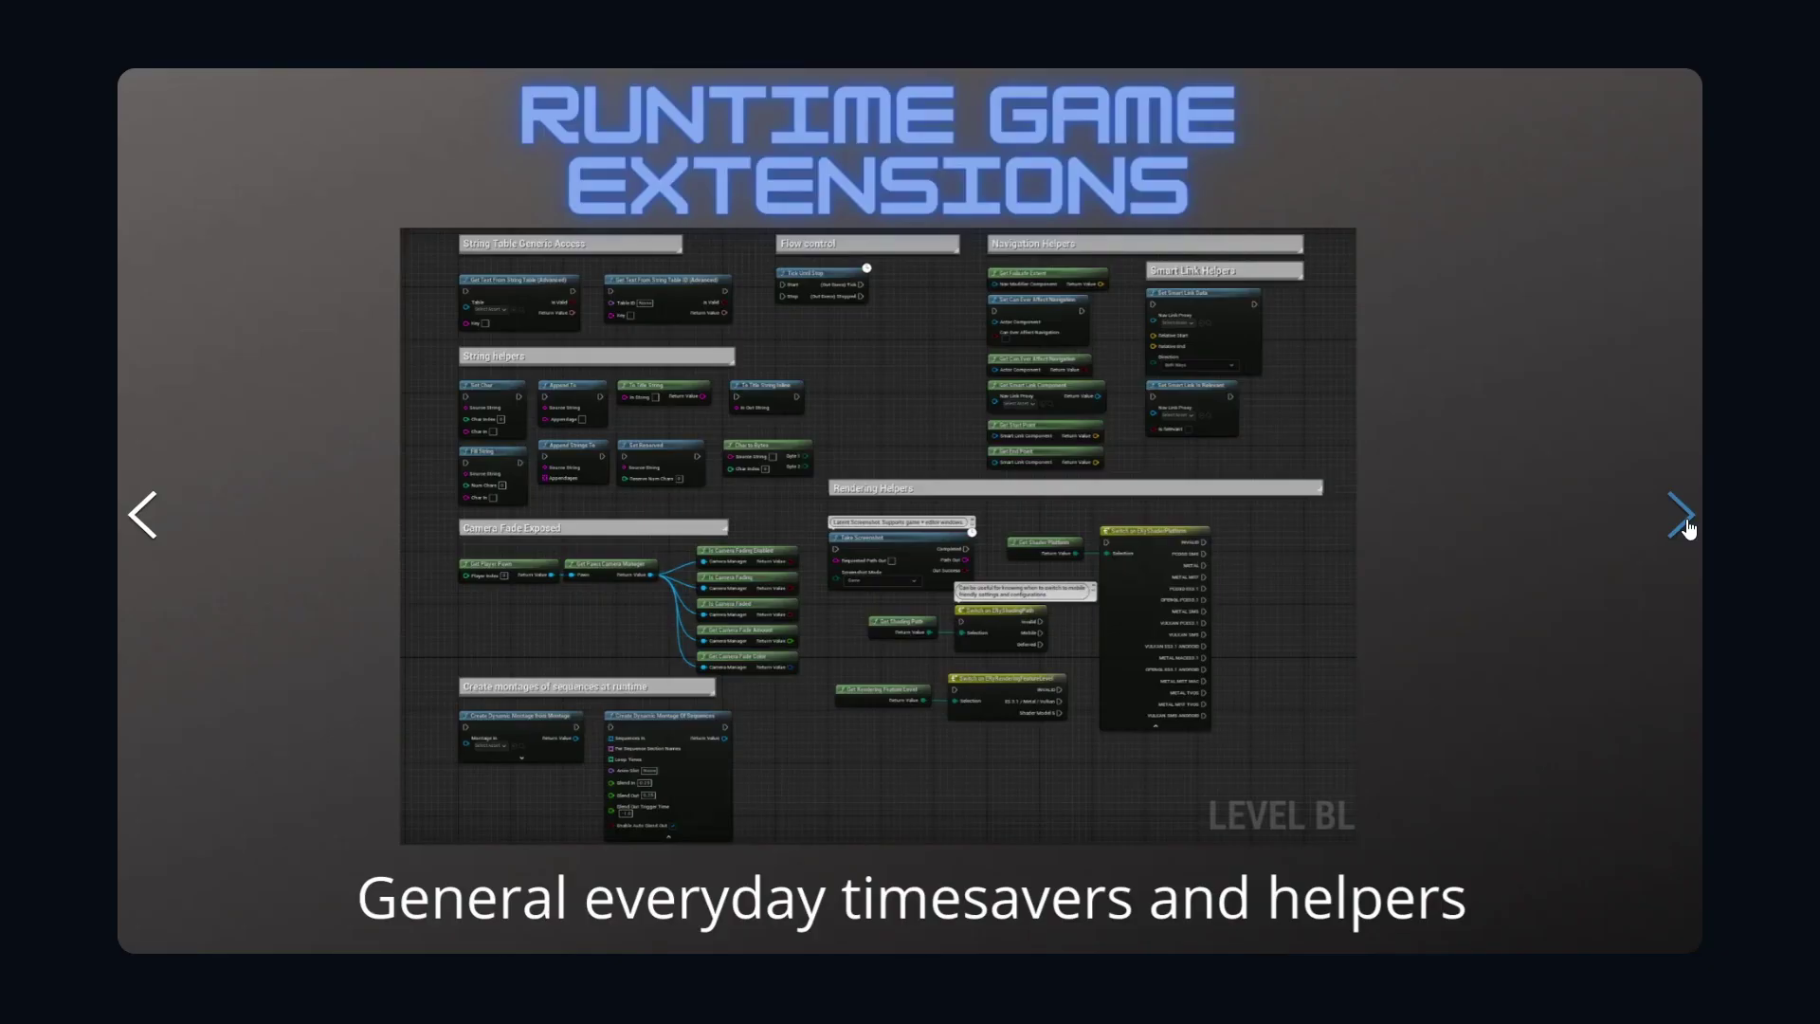
Browse the plugin's gallery images from Runtime Game Extensions through Math Helpers and Package Helpers to Editor File Dialogs.
left_click(1686, 522)
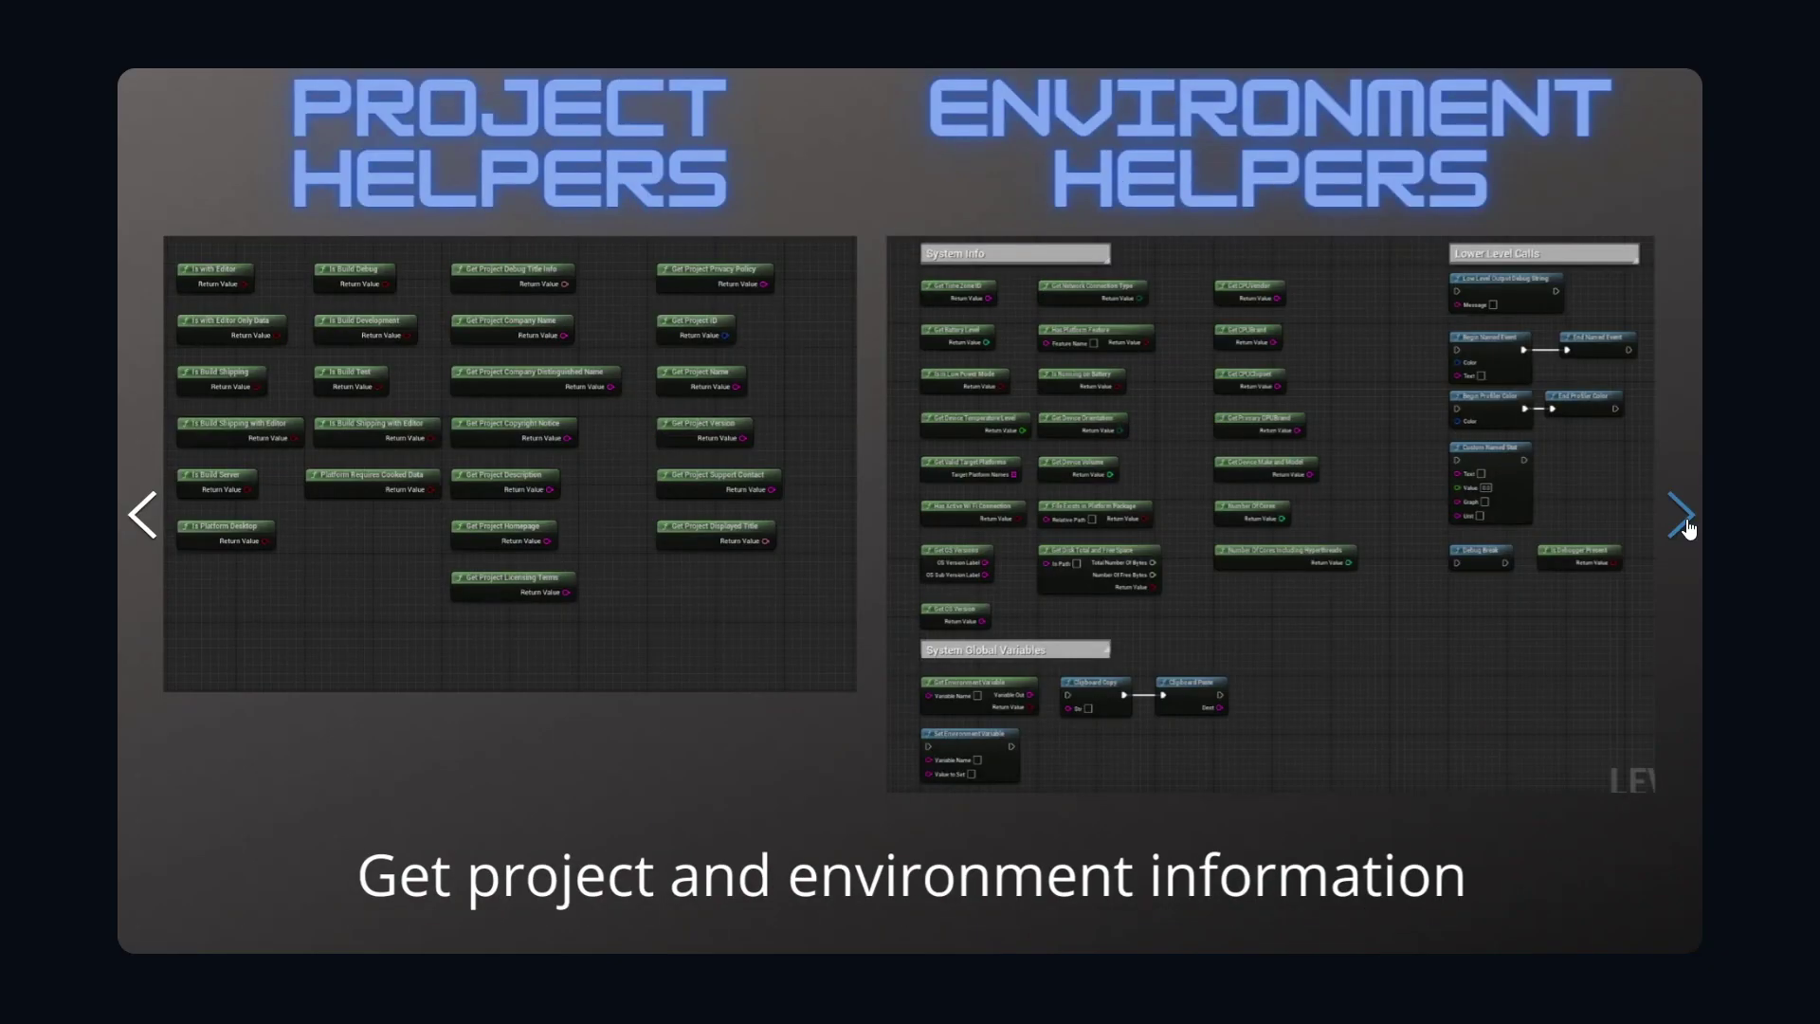
left_click(1684, 519)
left_click(1685, 523)
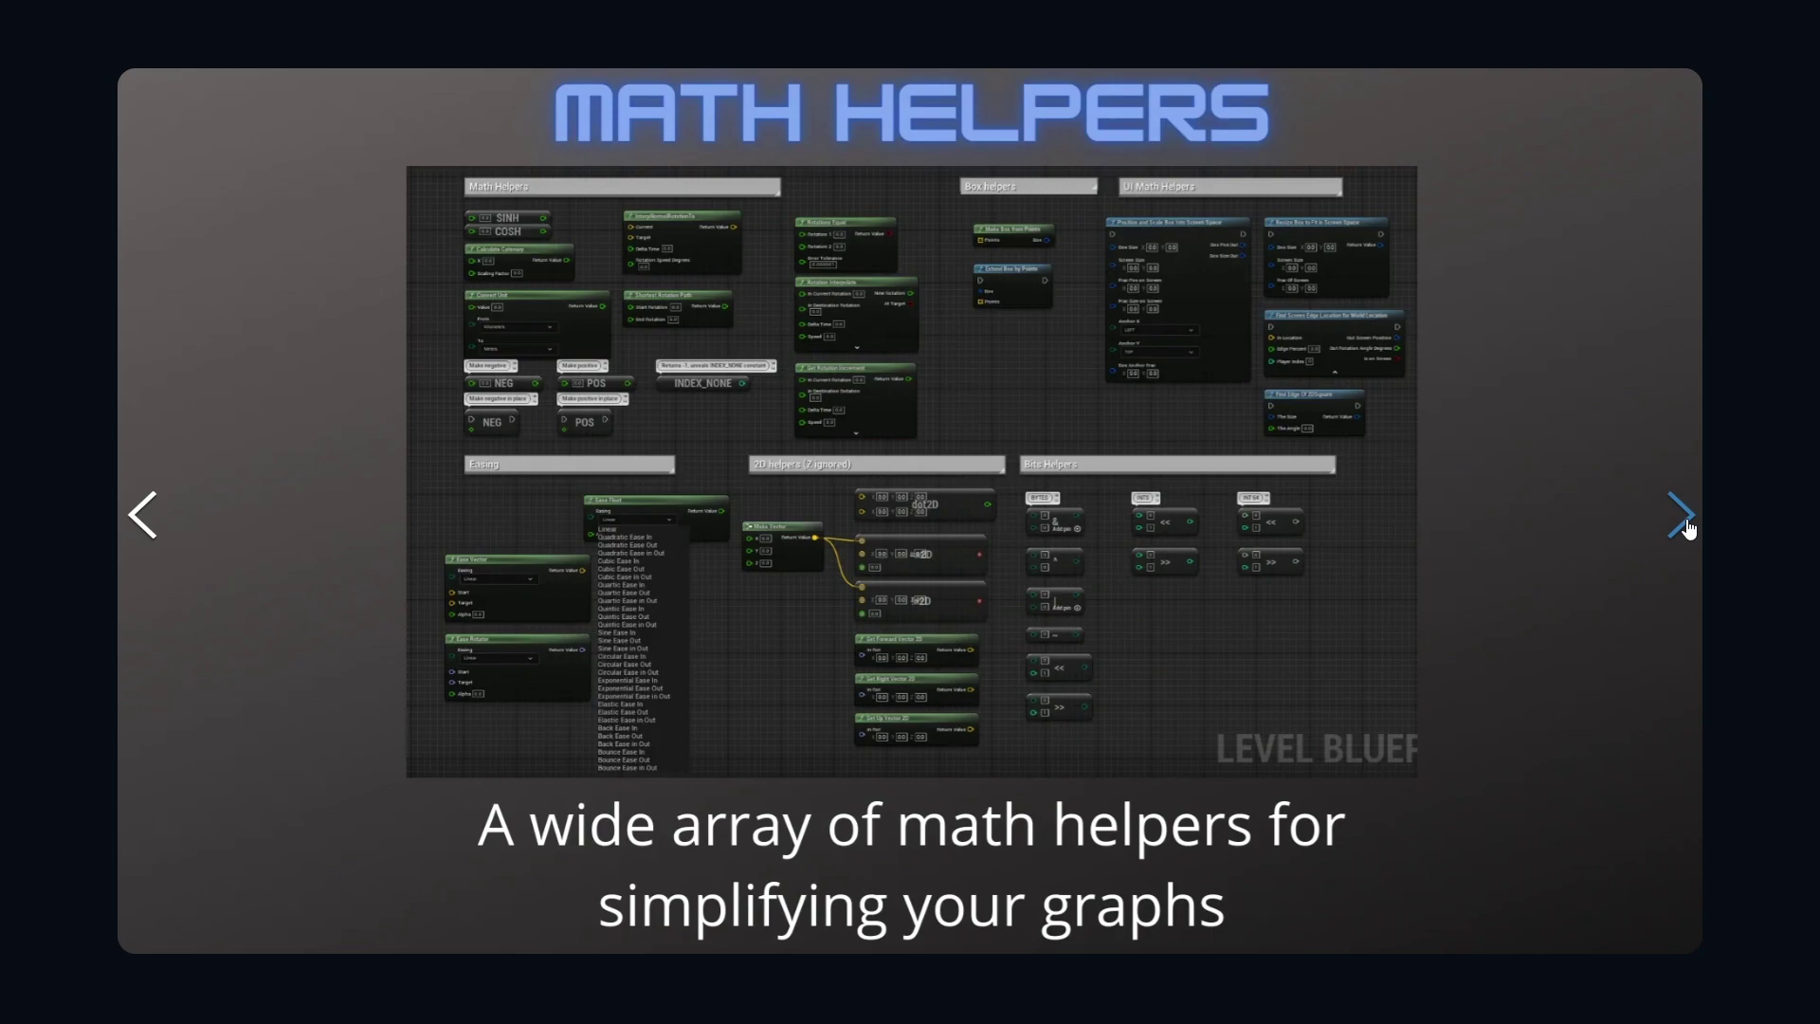
left_click(1681, 531)
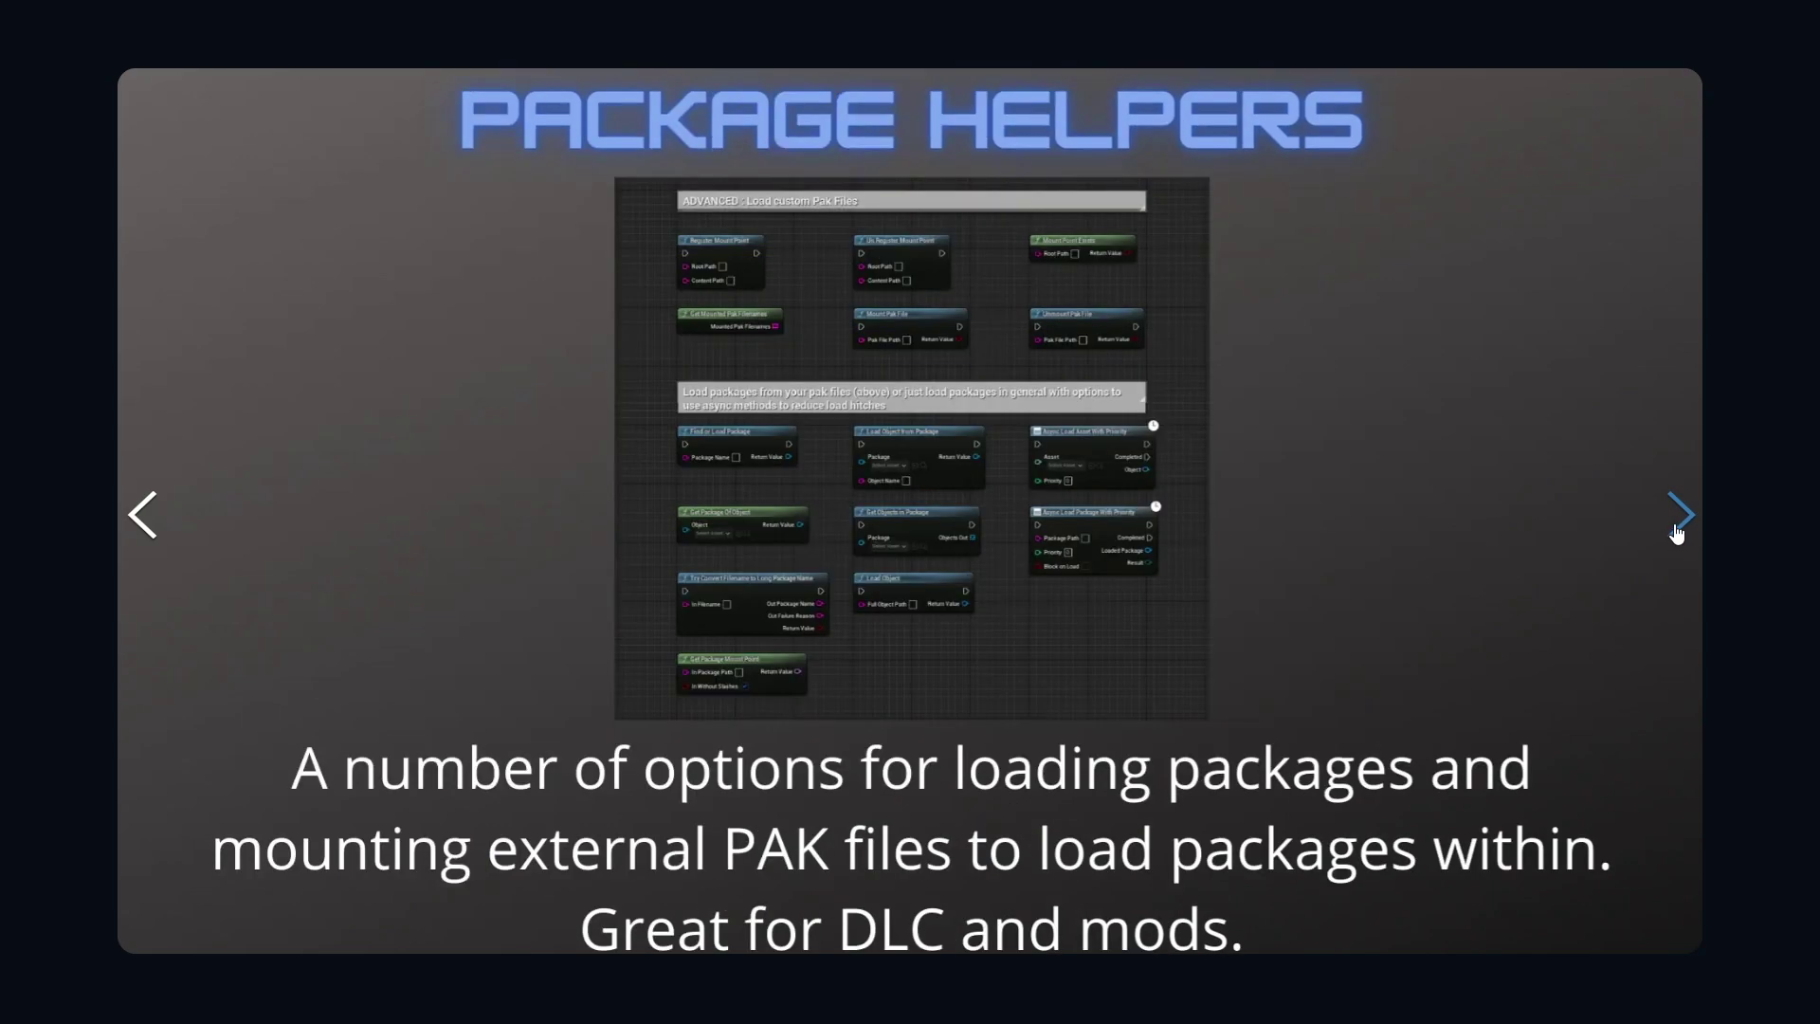
left_click(1677, 535)
left_click(1683, 533)
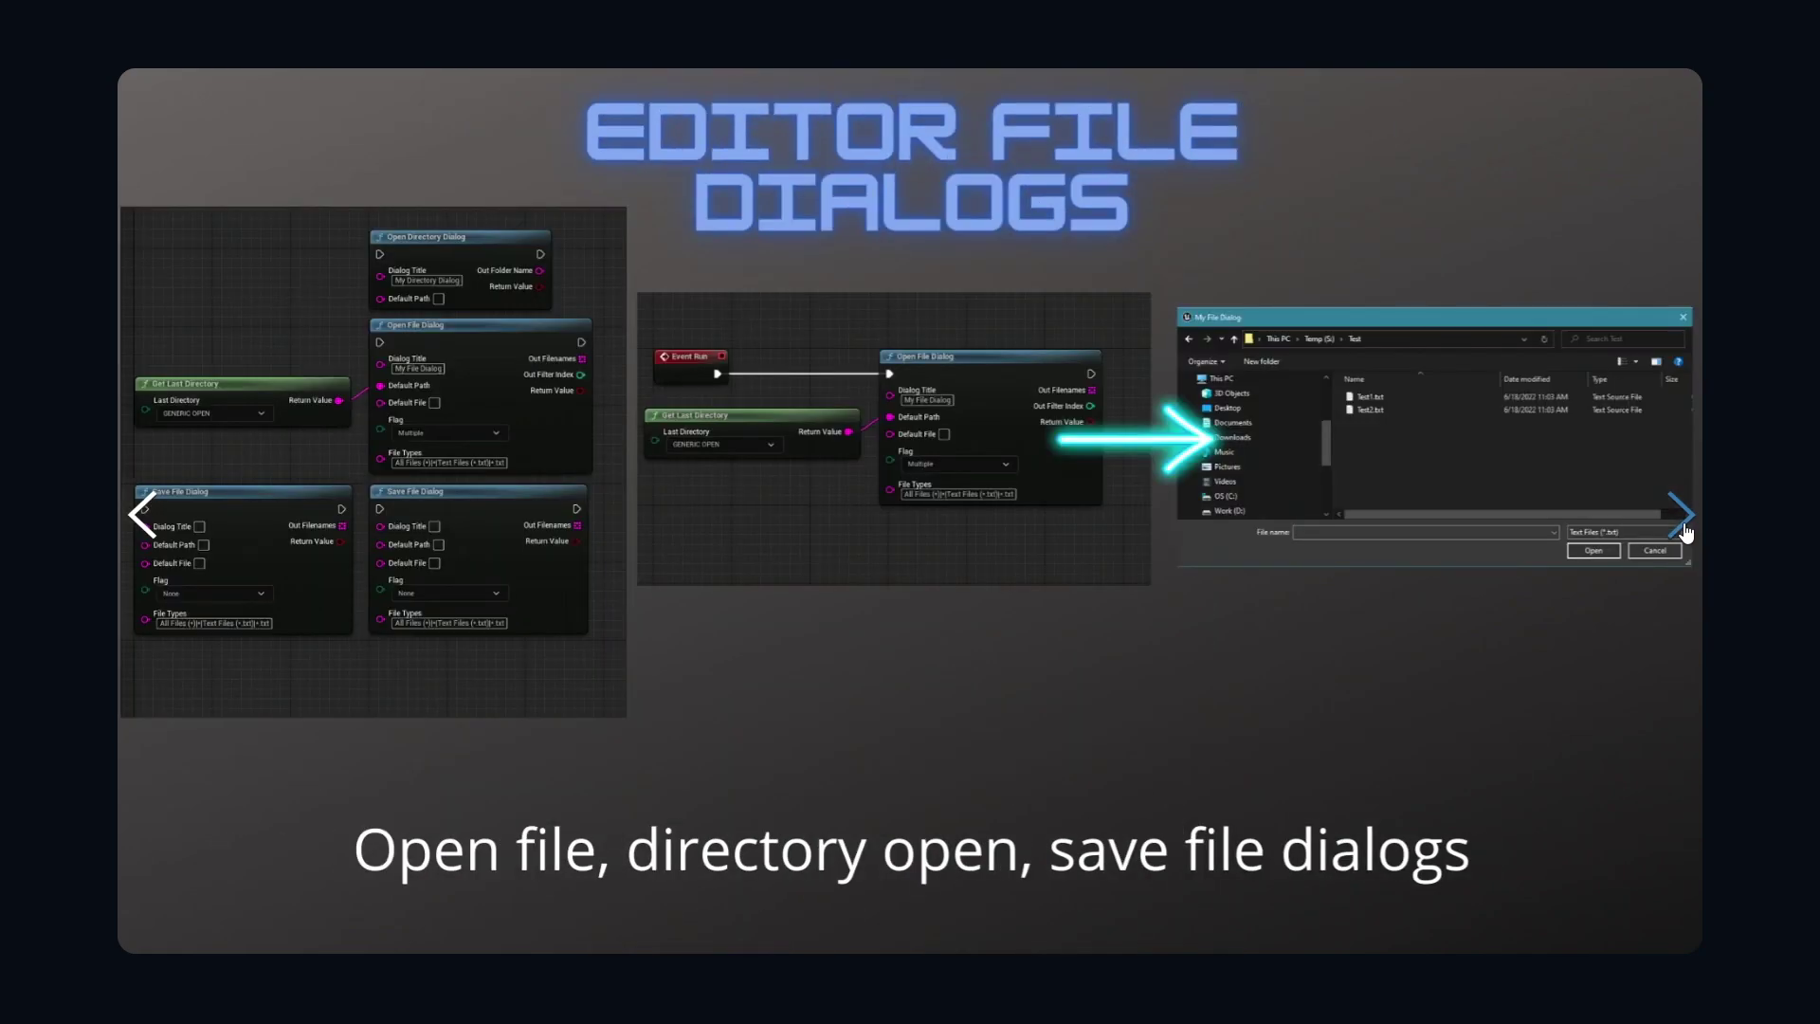
left_click(1682, 527)
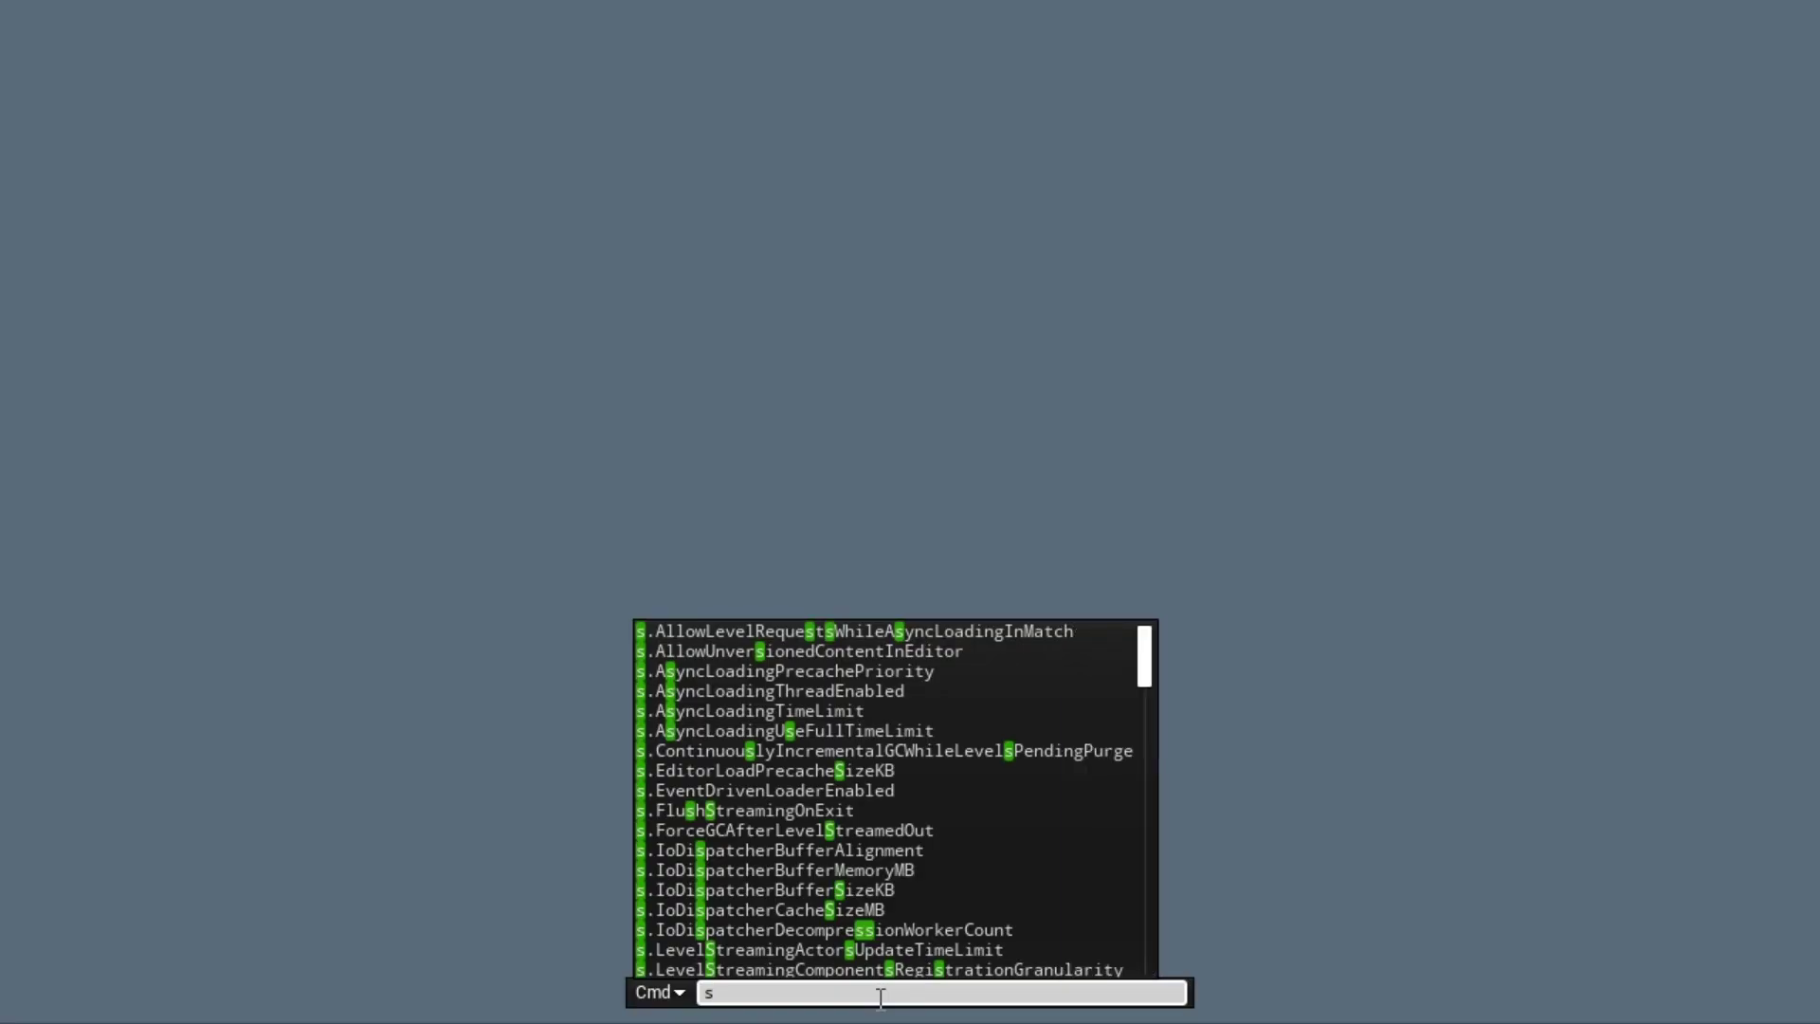
Enter the slate.enablesyntheticcursormoves console variable and test moving the Roof outline point on the vehicle texture.
type("te.enablesyntheticcursormoves")
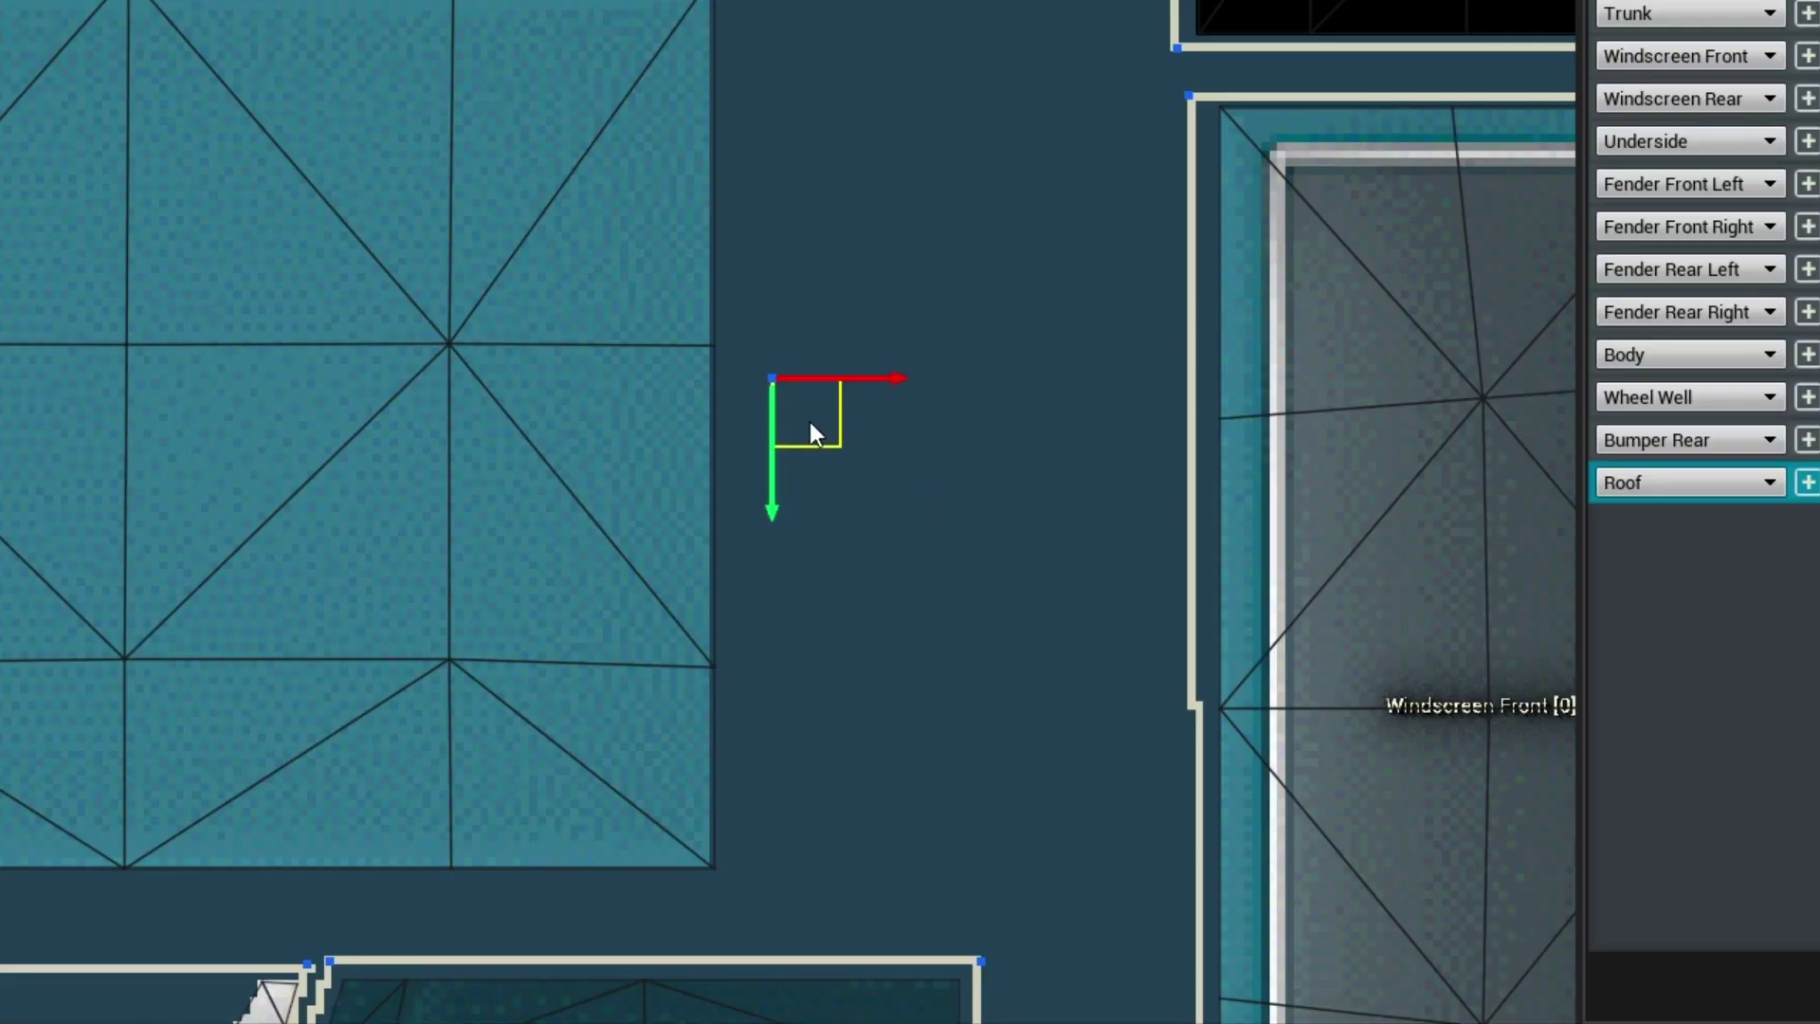
mouse_move(805, 413)
left_mouse_down()
mouse_move(840, 428)
mouse_move(832, 405)
left_mouse_up()
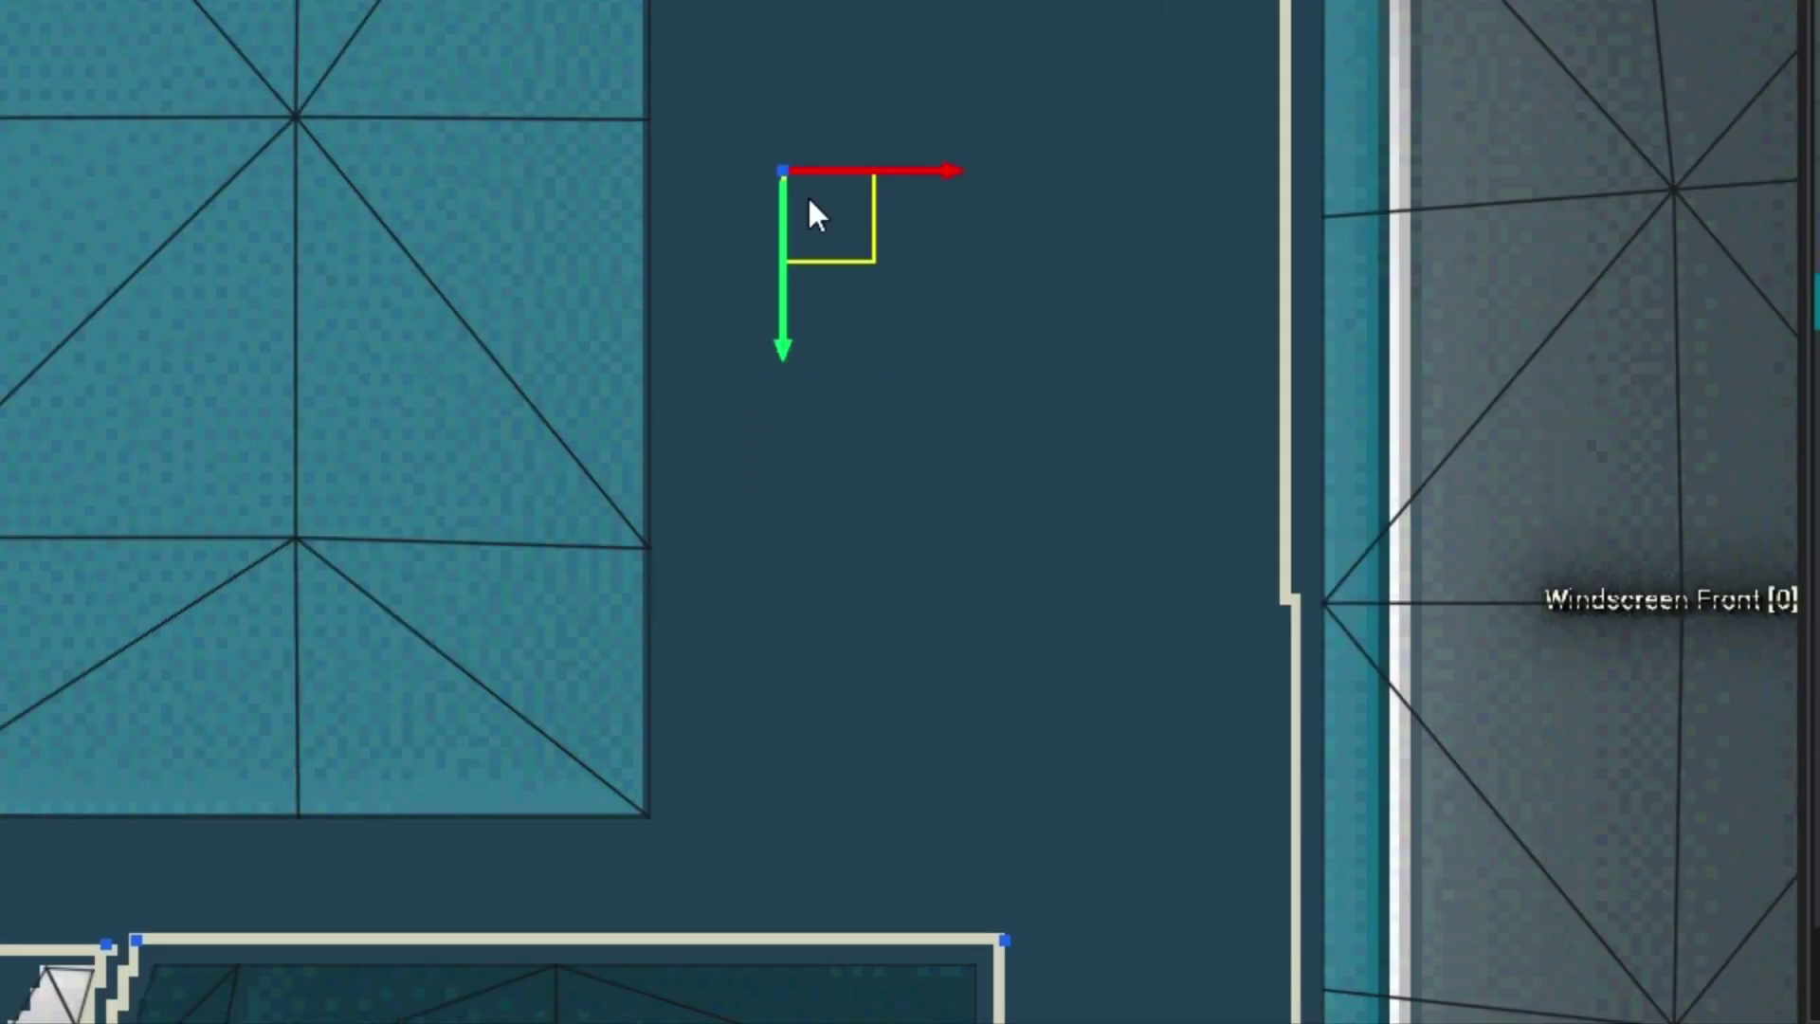
left_click_drag(811, 200, 855, 262)
key("grave")
type("slate.enablesintetikcursormoves")
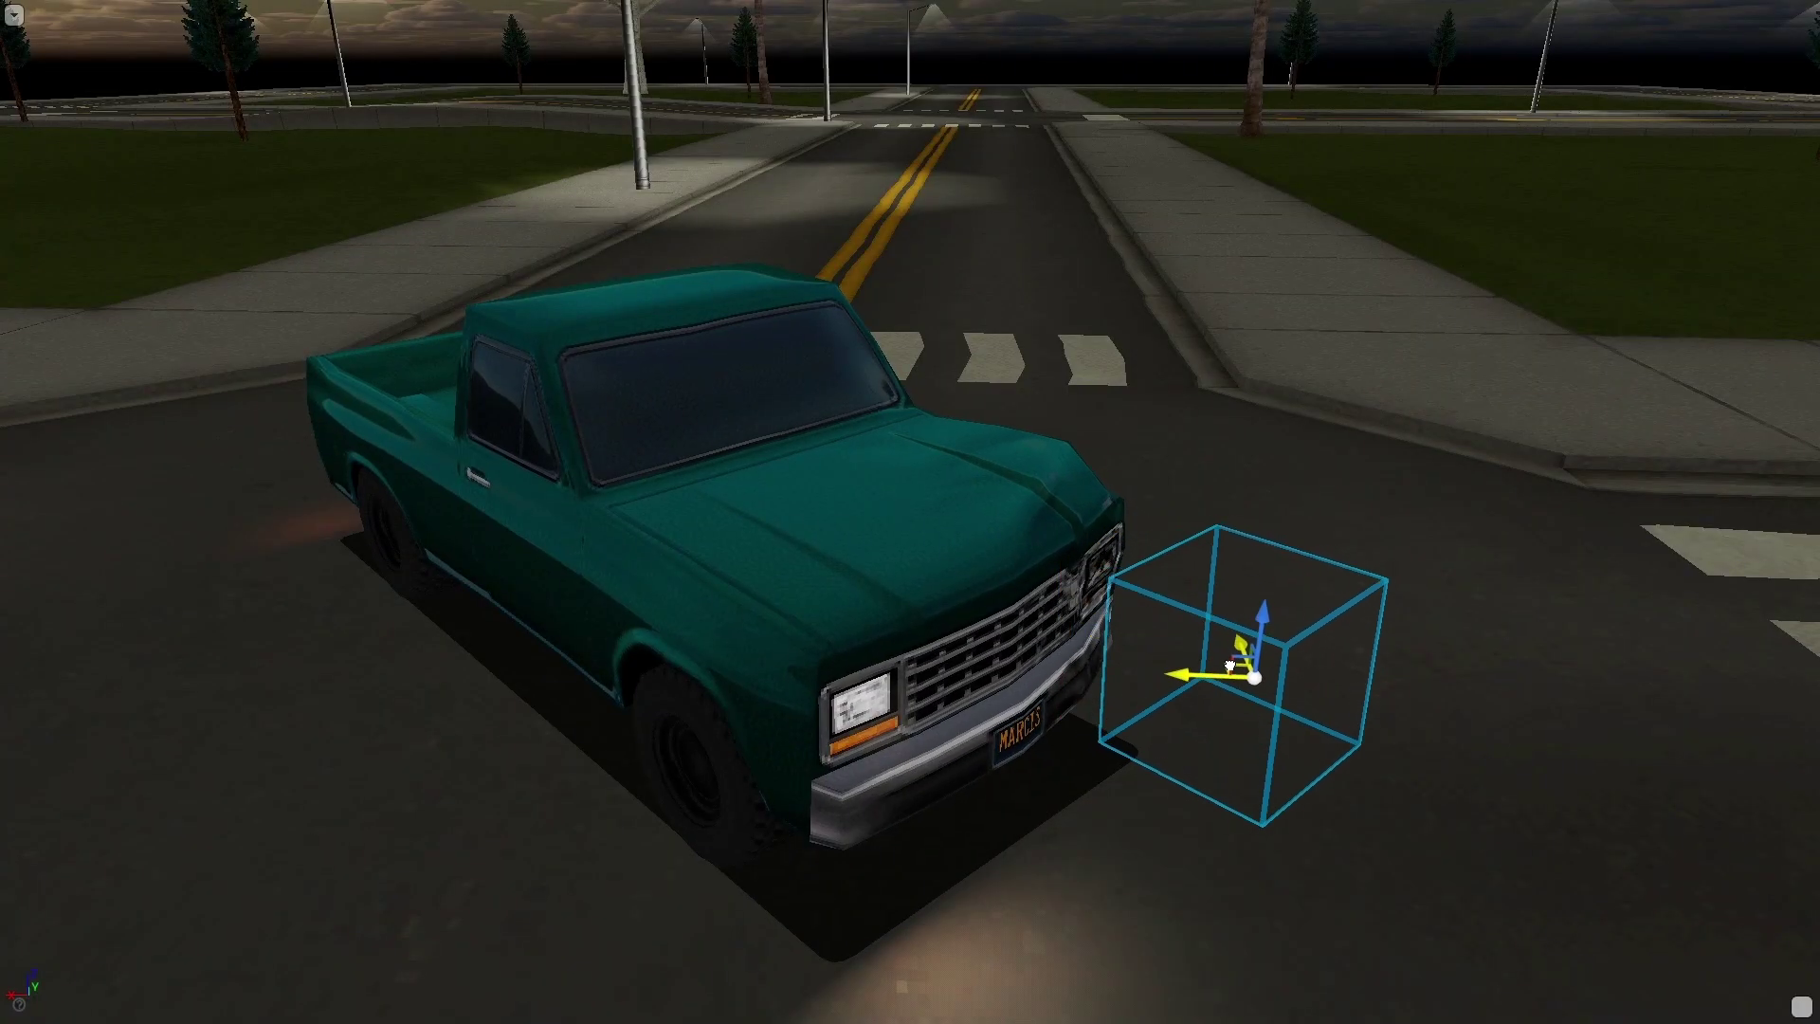
Move the wireframe box from the pickup truck's front bumper across the truck.
left_click_drag(1108, 641, 521, 279)
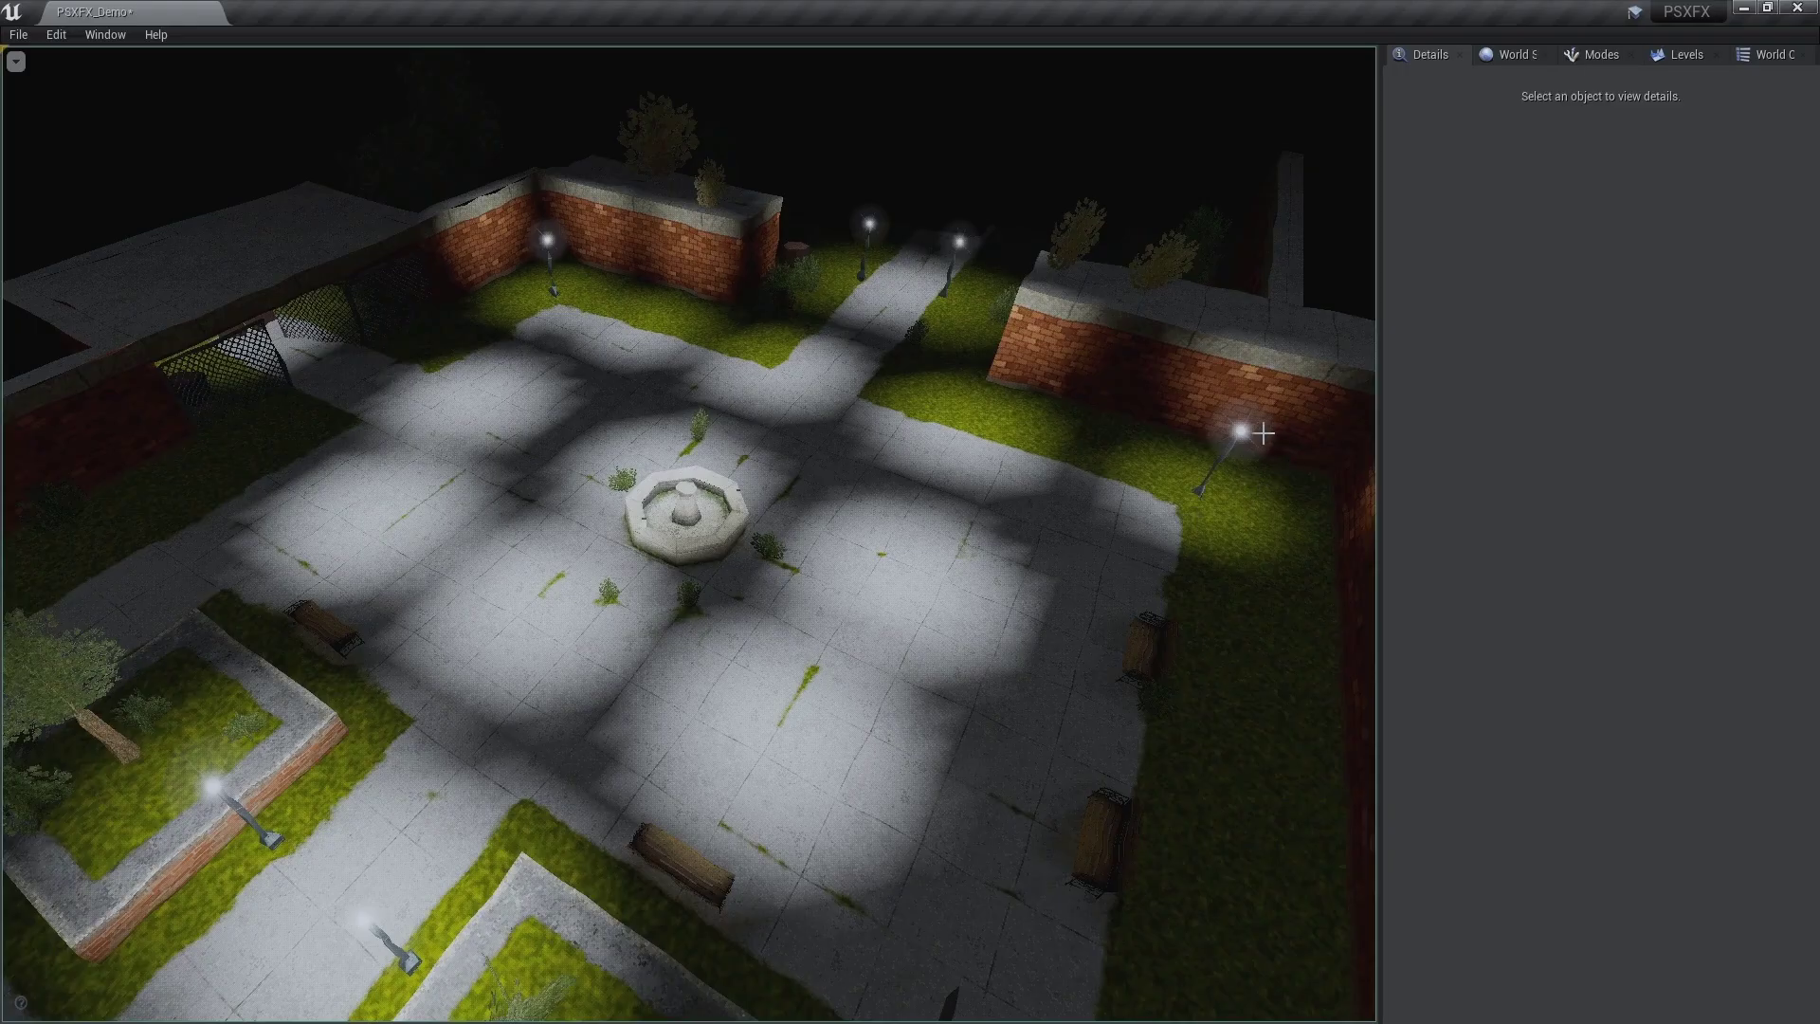
Select the lamp light beside the courtyard's brick wall, and play the LS_Fire sequence.
left_click(1239, 428)
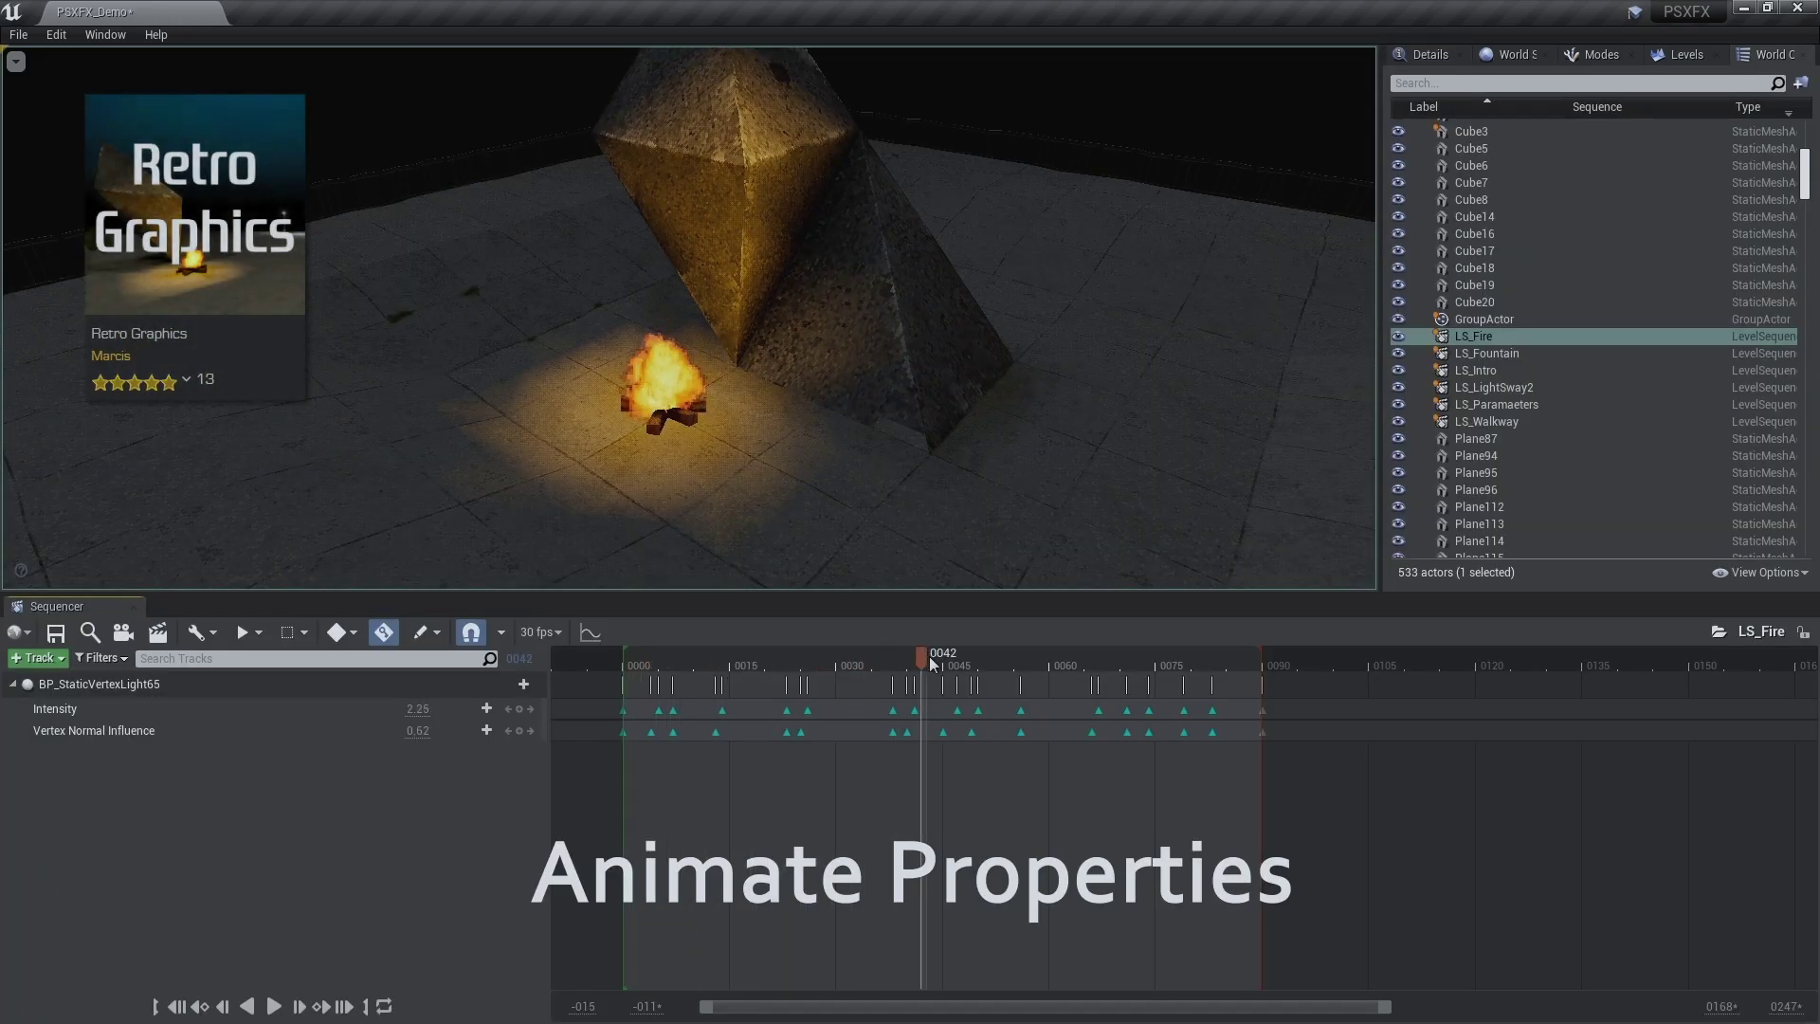
key("space")
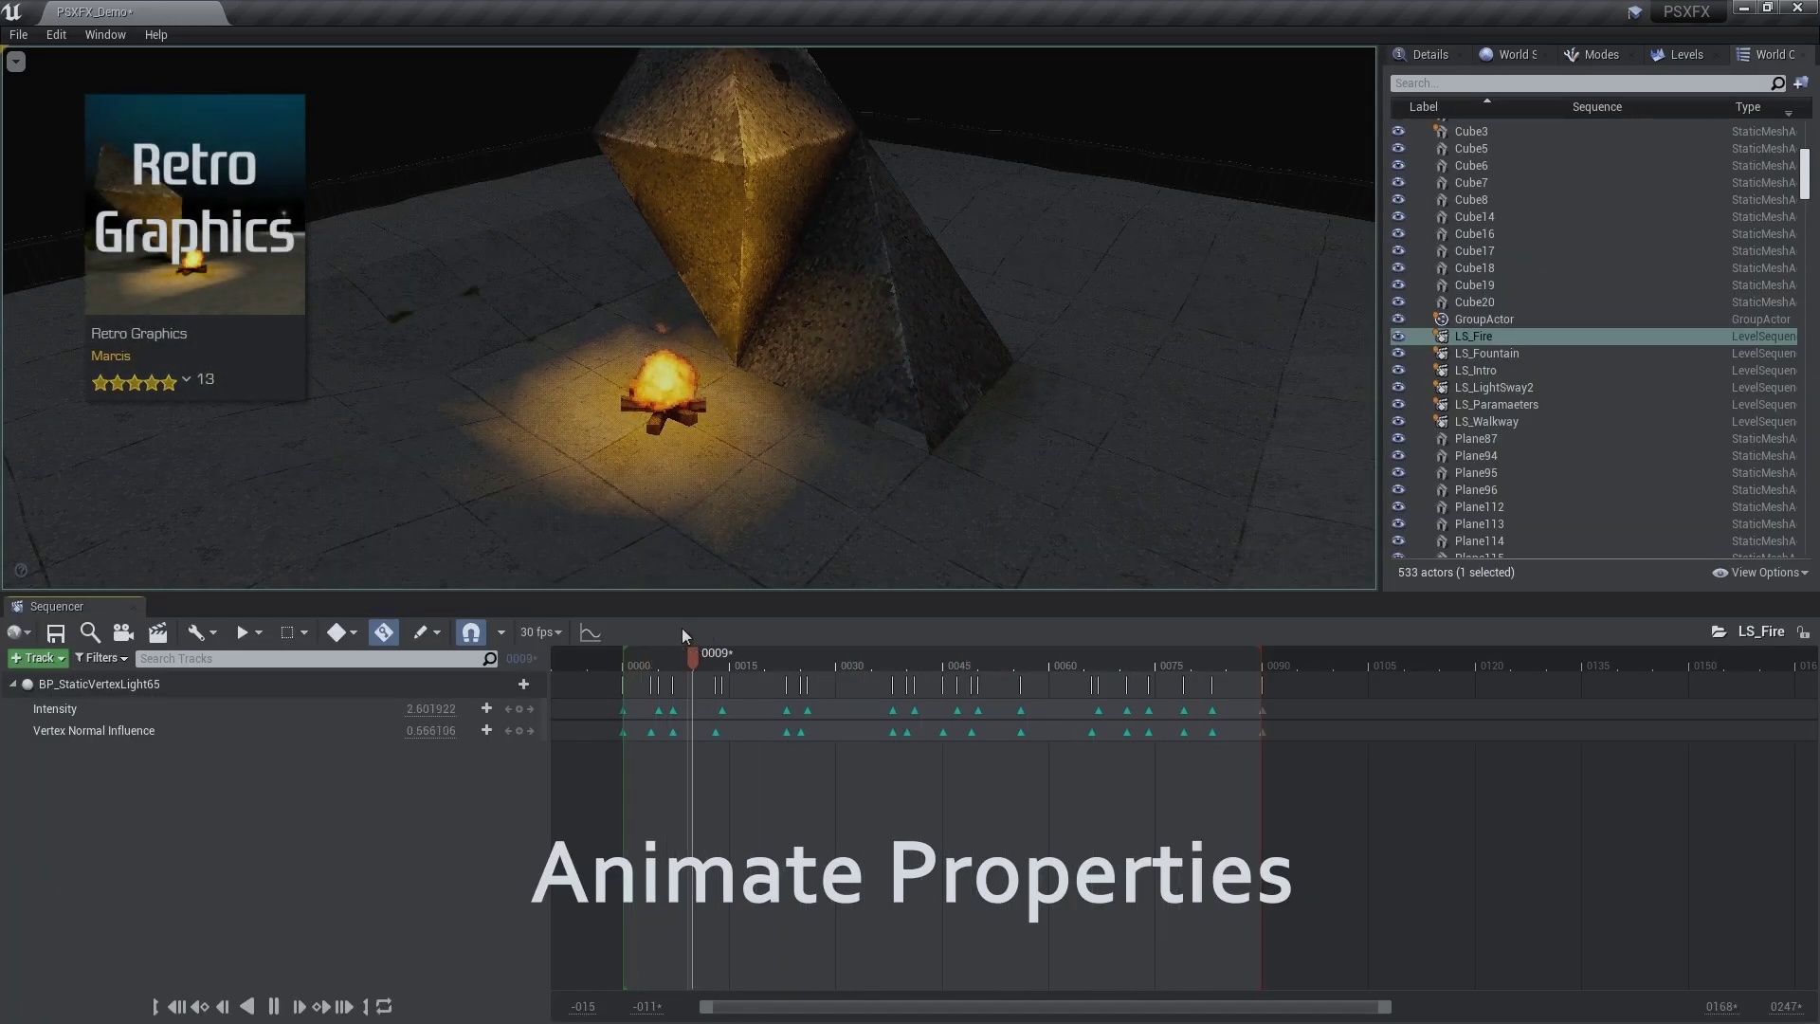